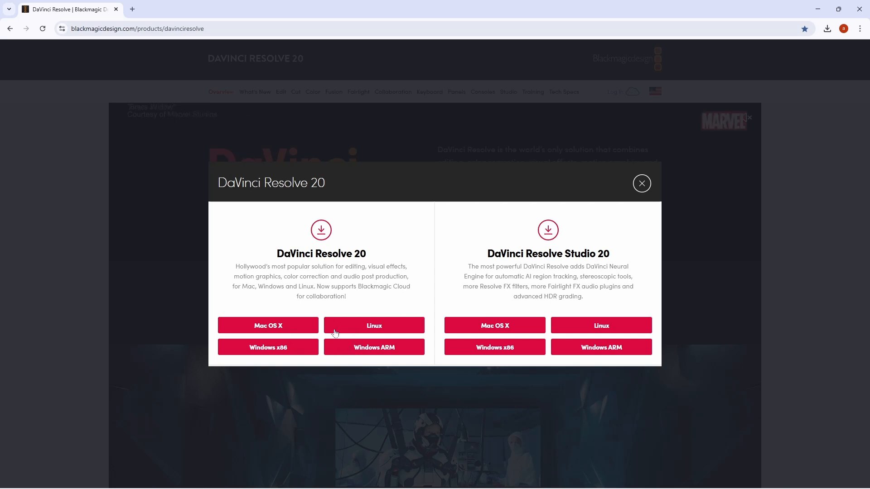
pyautogui.click(226, 142)
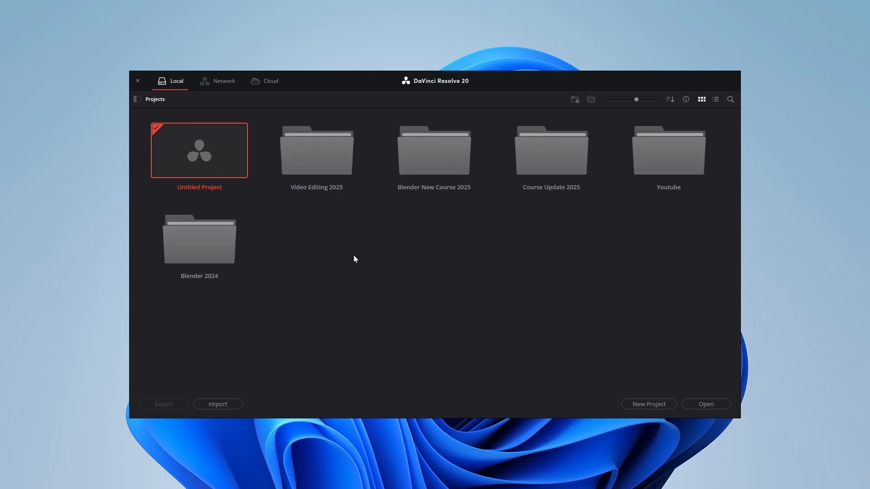
pyautogui.click(225, 82)
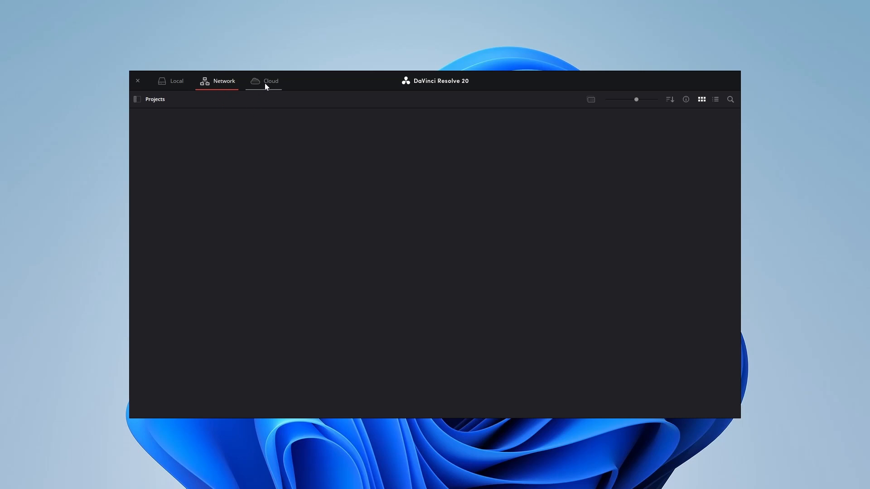
pyautogui.click(181, 83)
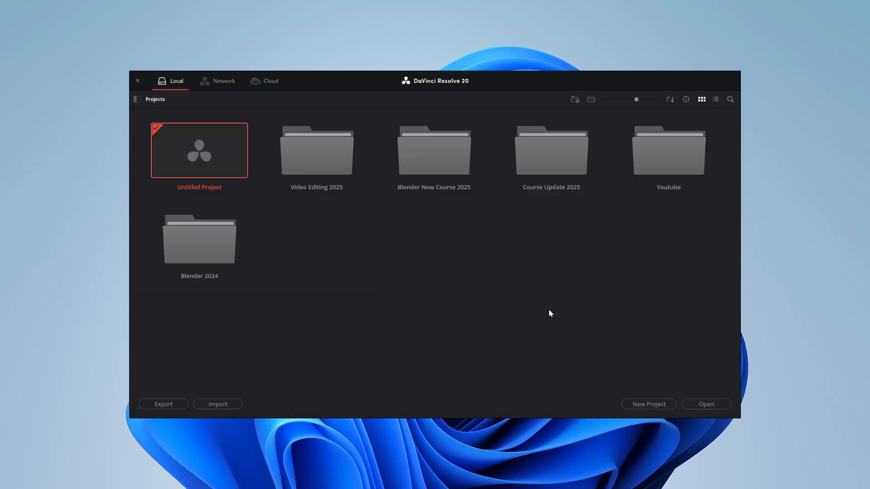
# Create a local project named "Video Editing Basic" with its media location set to the DaVinci Edit folder.
pyautogui.click(648, 406)
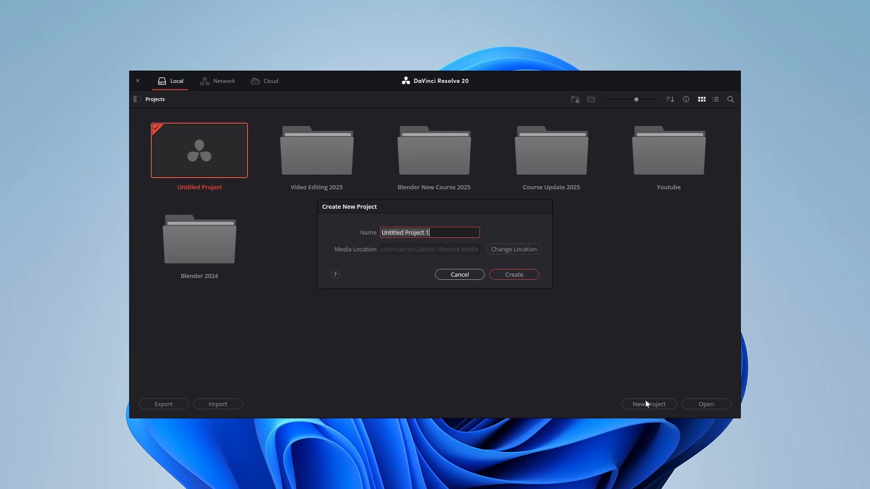
pyautogui.write('Video Editing Basic')
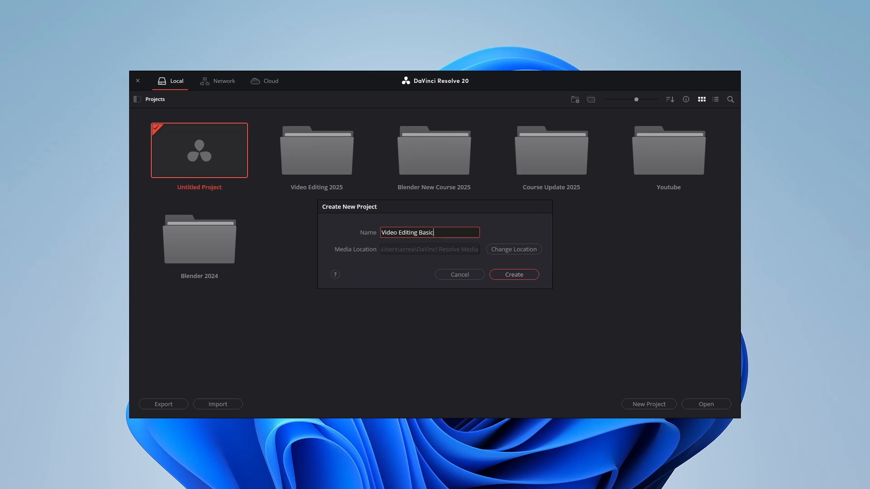
pyautogui.click(489, 249)
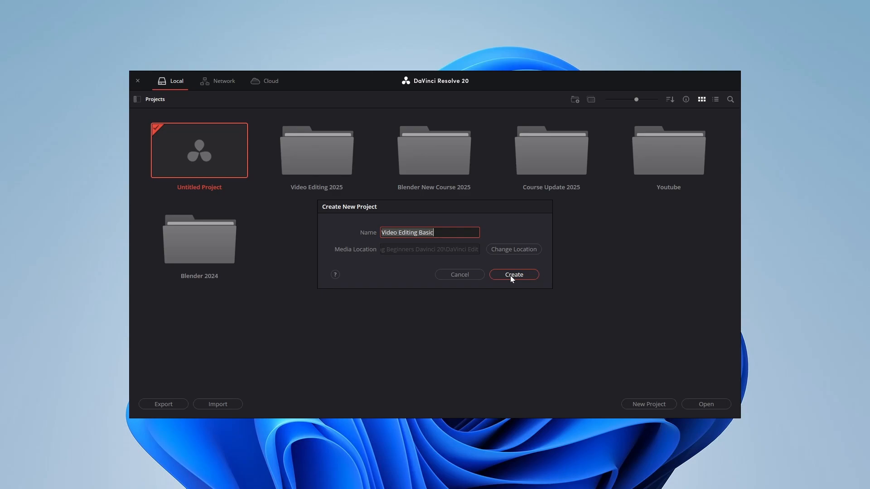
pyautogui.click(510, 275)
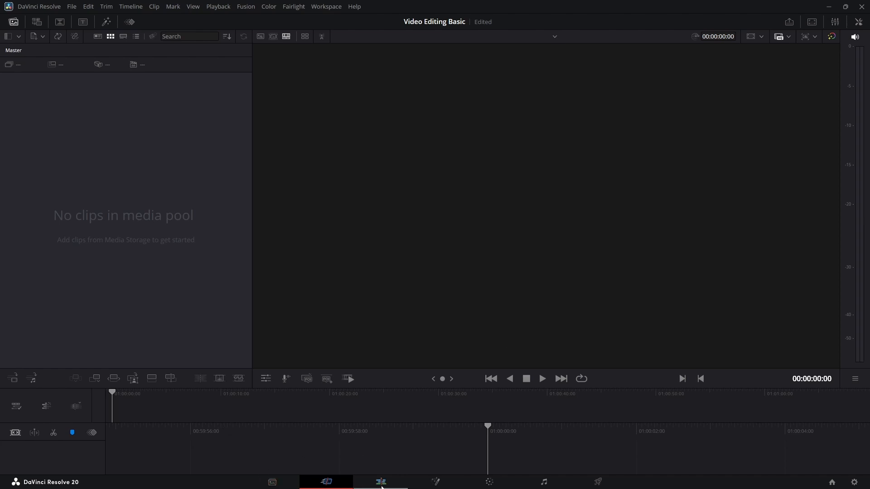
# Look over the Media, Cut and Edit pages of the empty project, including the Edit page's Media Pool.
pyautogui.click(275, 482)
pyautogui.click(327, 482)
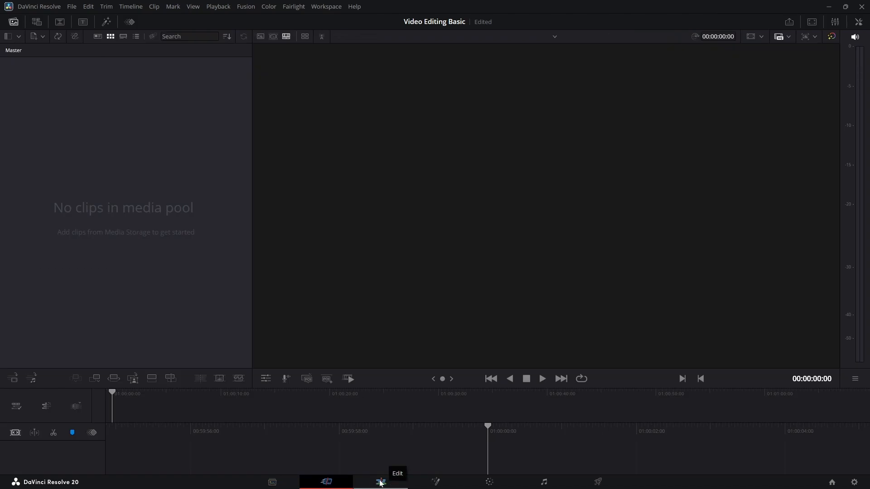
pyautogui.click(273, 482)
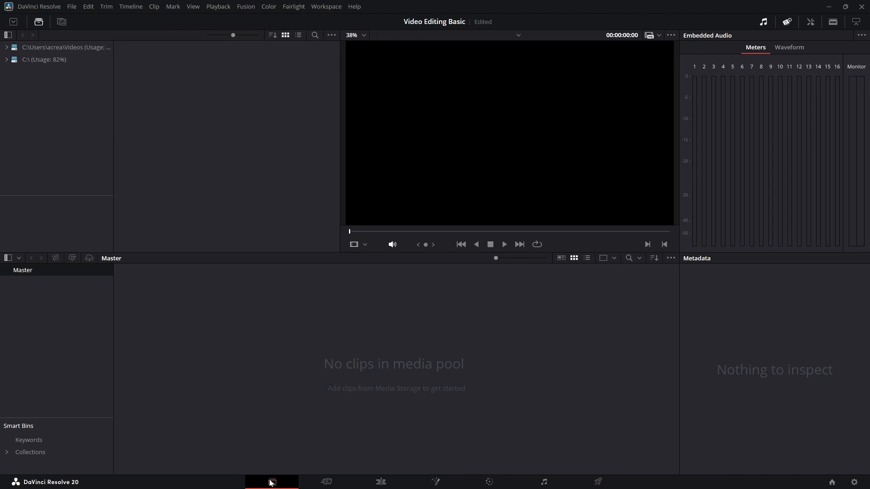
pyautogui.click(331, 481)
pyautogui.click(275, 482)
pyautogui.click(328, 483)
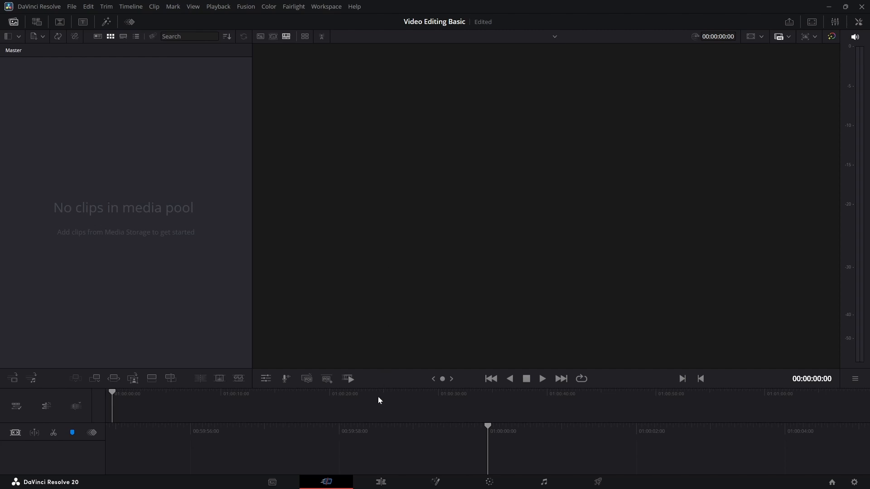
pyautogui.click(380, 483)
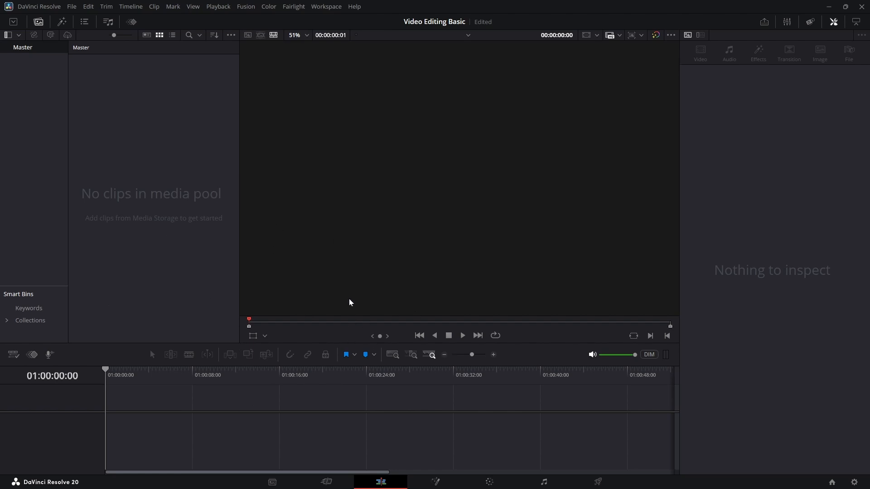
pyautogui.click(39, 24)
pyautogui.click(39, 23)
# Go to the Media page and switch to File Explorer, showing the Video folder that contains the Nature folder beside the media pool.
pyautogui.click(273, 483)
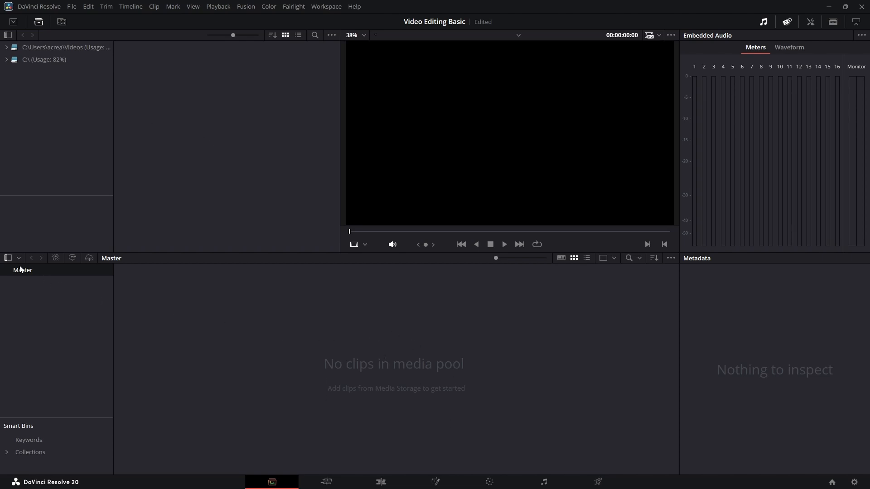
pyautogui.hotkey('alt', 'Tab')
pyautogui.doubleClick(241, 210)
pyautogui.moveTo(273, 249); pyautogui.dragTo(198, 199)
pyautogui.click(234, 254)
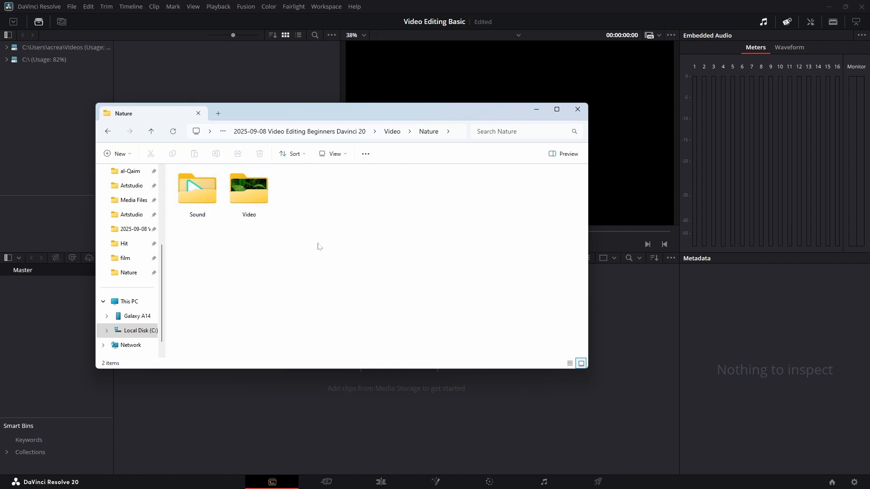
pyautogui.moveTo(304, 112); pyautogui.dragTo(452, 112)
pyautogui.click(541, 131)
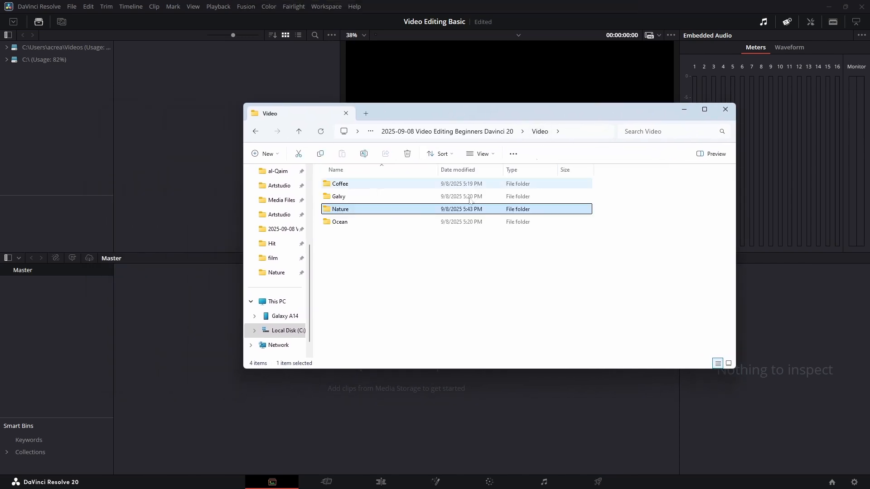
# Import the Nature folder's clips into the media pool's clip area and change the project frame rate to match them.
pyautogui.moveTo(340, 212); pyautogui.dragTo(166, 343)
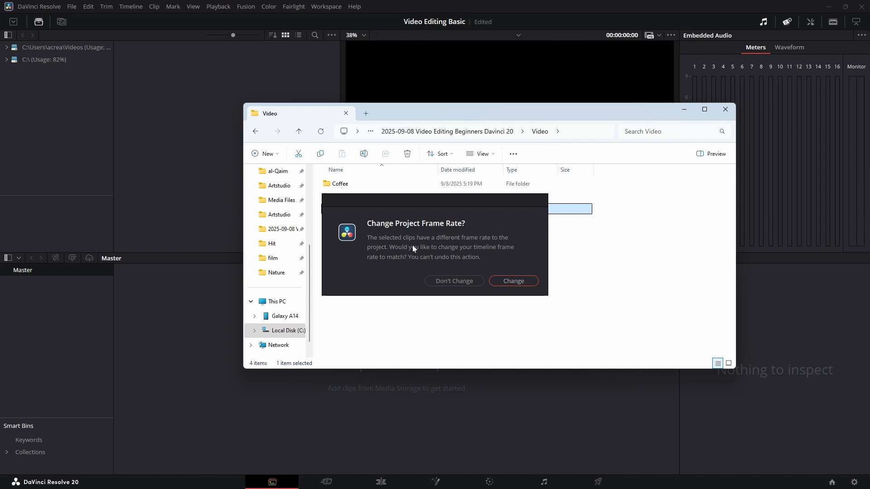
pyautogui.click(515, 281)
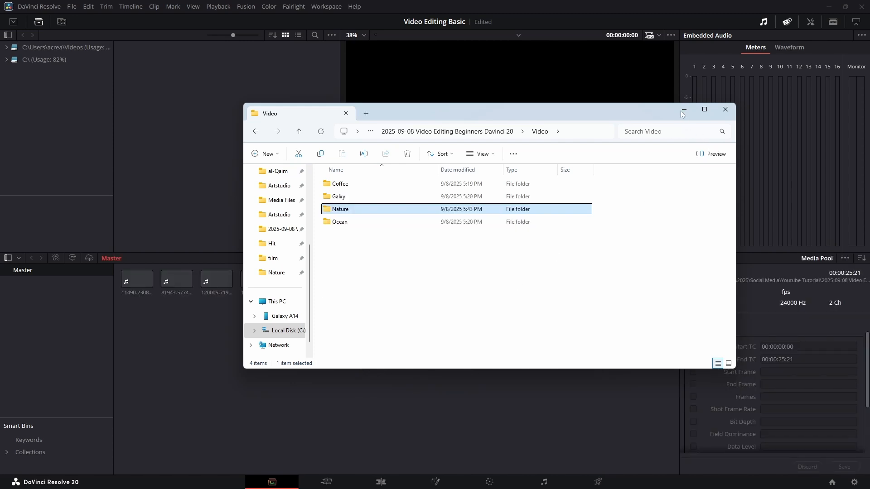
pyautogui.press('super+Down')
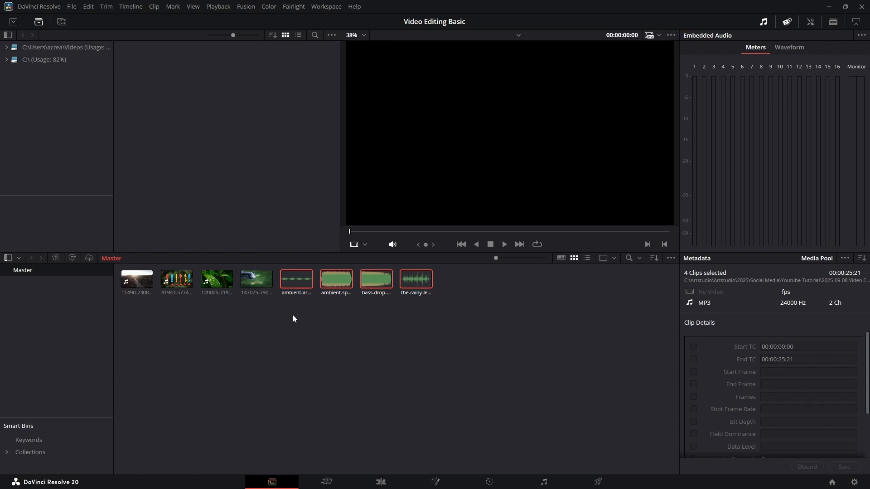
# Delete all clips from the Master bin and import the Nature folder from File Explorer again as nested bins.
pyautogui.moveTo(446, 312); pyautogui.dragTo(208, 315)
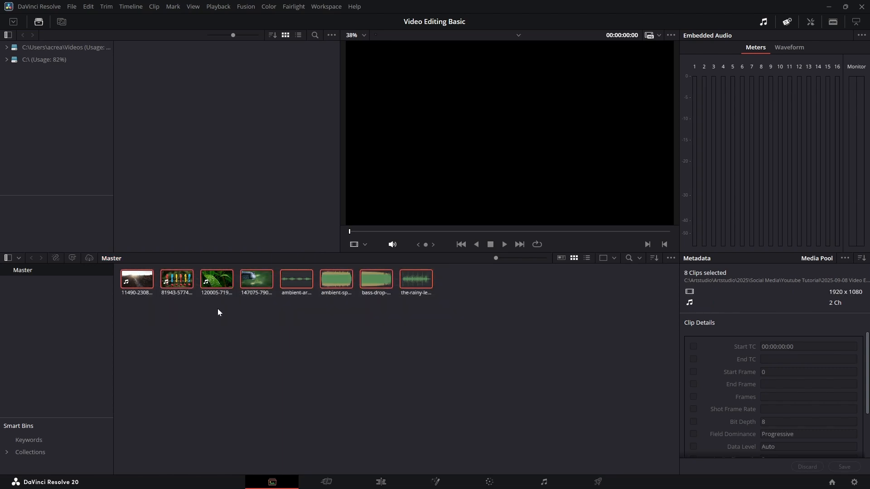
pyautogui.press('Delete')
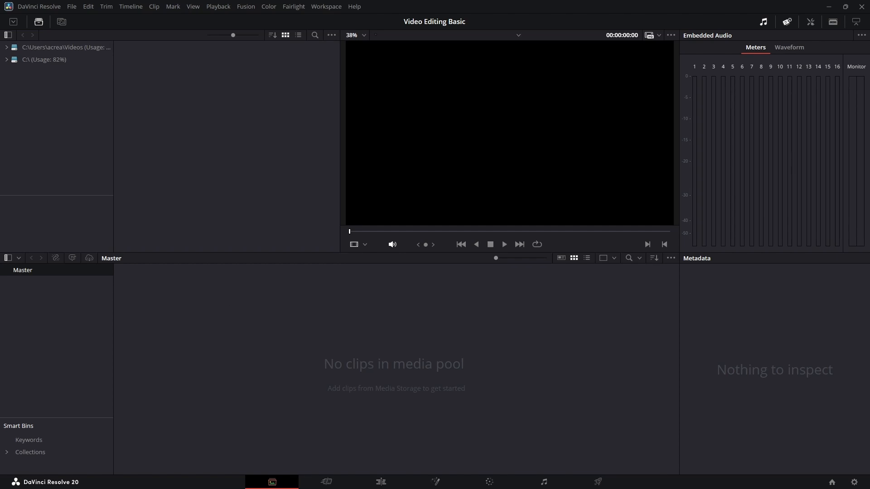
pyautogui.hotkey('alt', 'Tab')
pyautogui.moveTo(340, 209); pyautogui.dragTo(44, 326)
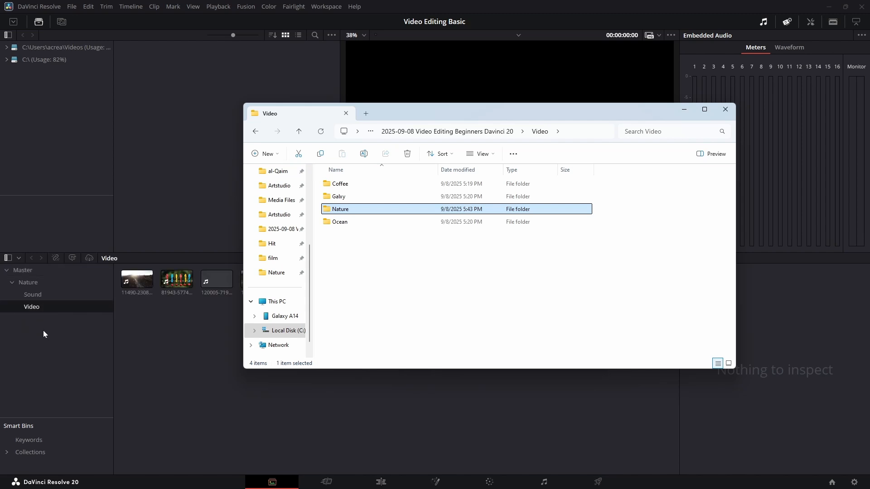
pyautogui.click(41, 336)
# Browse the Master and Sound bins, open the Video bin and enlarge its clip thumbnails.
pyautogui.click(24, 271)
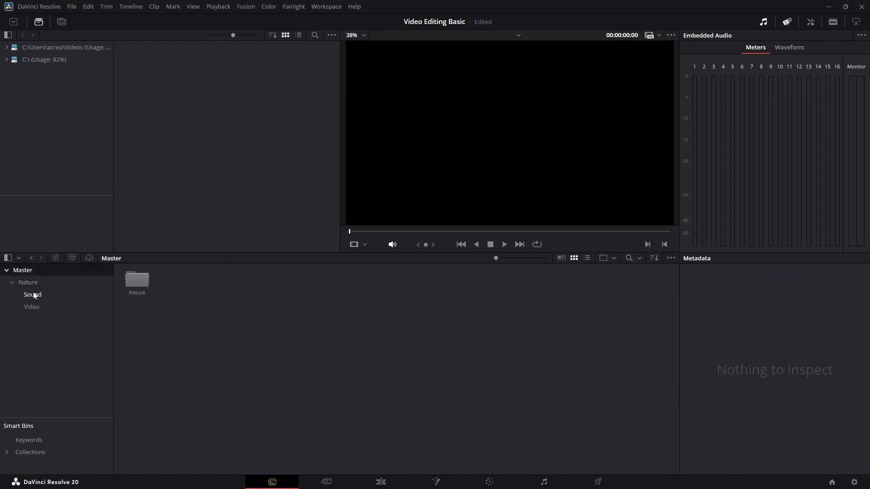
pyautogui.click(33, 296)
pyautogui.click(31, 308)
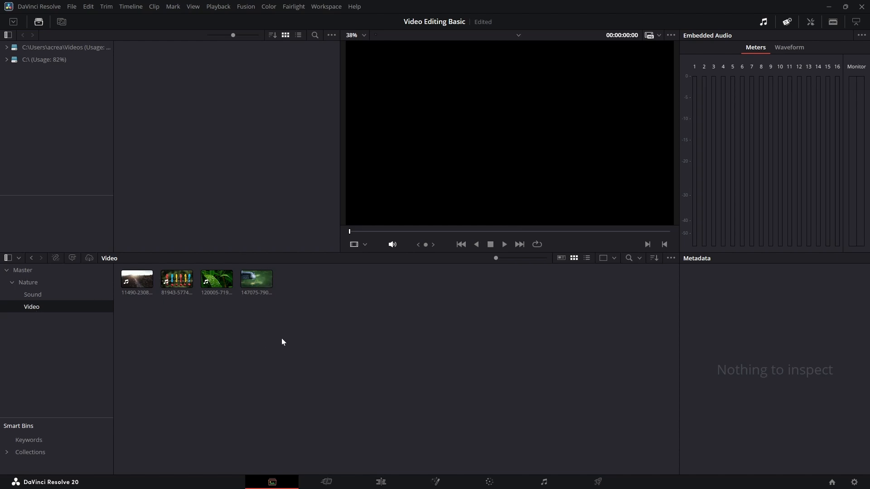
pyautogui.moveTo(282, 334); pyautogui.dragTo(143, 294)
pyautogui.click(171, 316)
pyautogui.moveTo(499, 258); pyautogui.dragTo(531, 257)
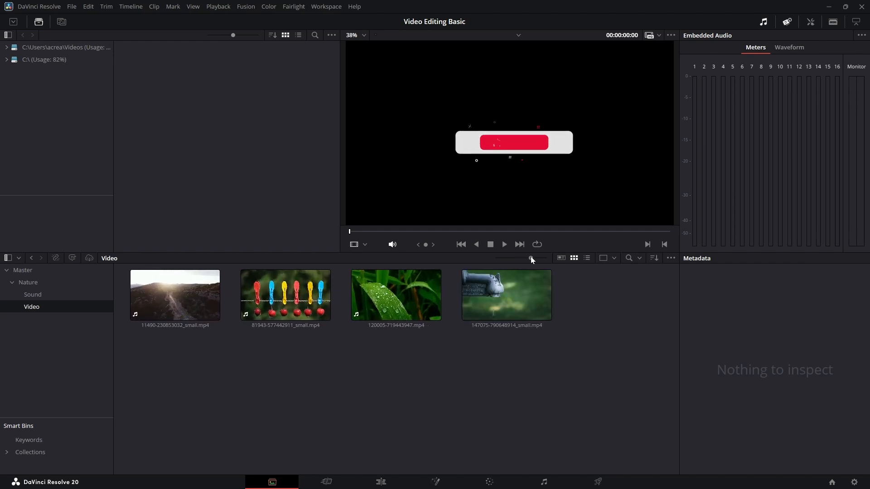
# Examine the Video bin's clips in list view and metadata view, and return to thumbnail view.
pyautogui.click(587, 258)
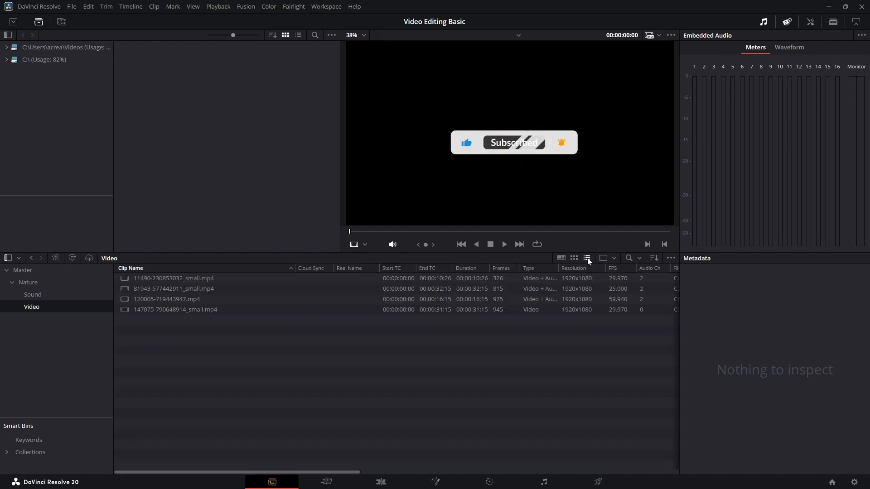
pyautogui.hscroll(5, 306, 471)
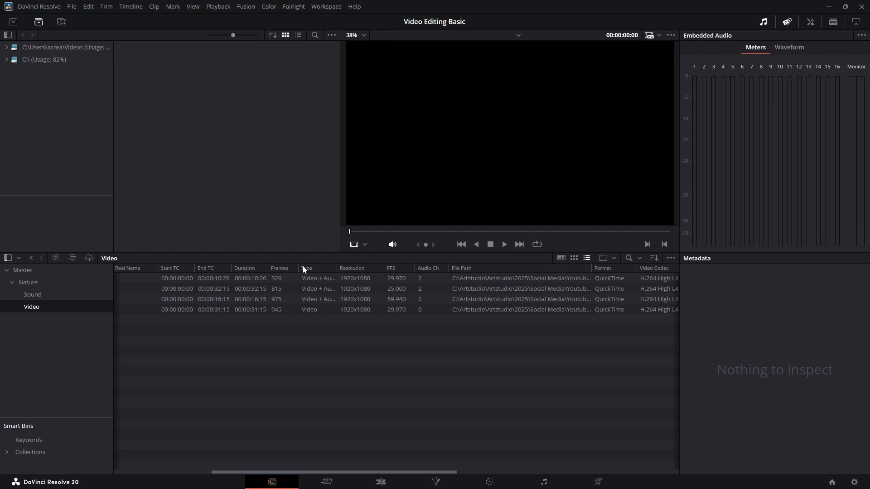
pyautogui.moveTo(268, 469); pyautogui.dragTo(112, 470)
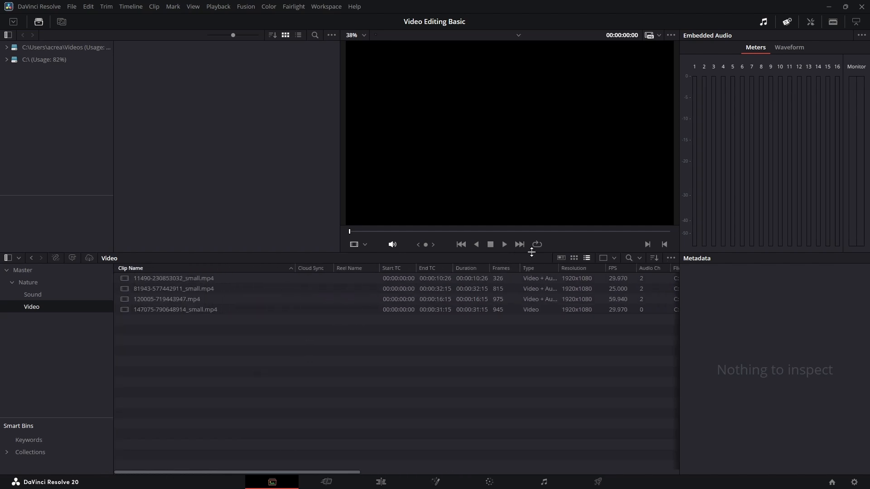
pyautogui.click(573, 257)
pyautogui.click(561, 258)
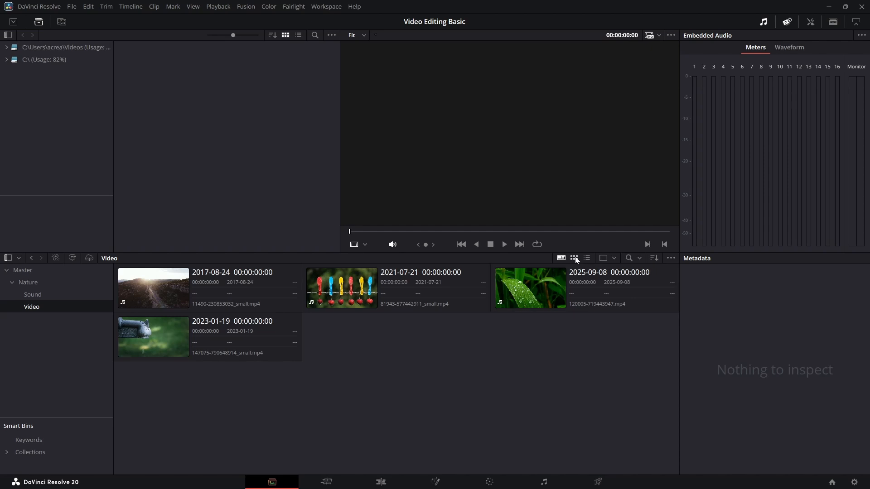
pyautogui.click(574, 258)
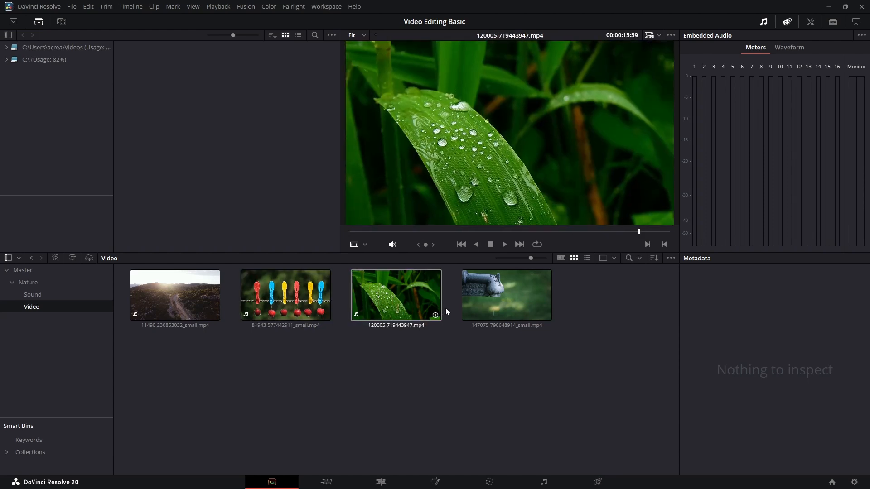
pyautogui.click(49, 297)
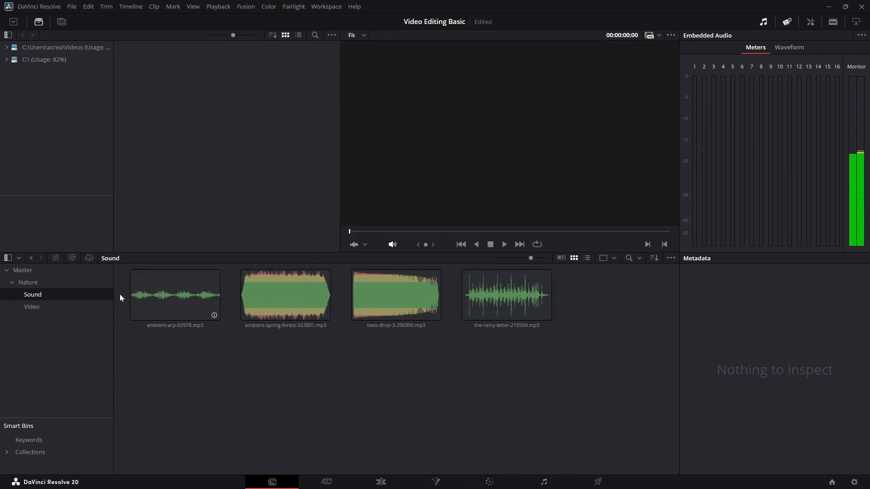
pyautogui.click(34, 306)
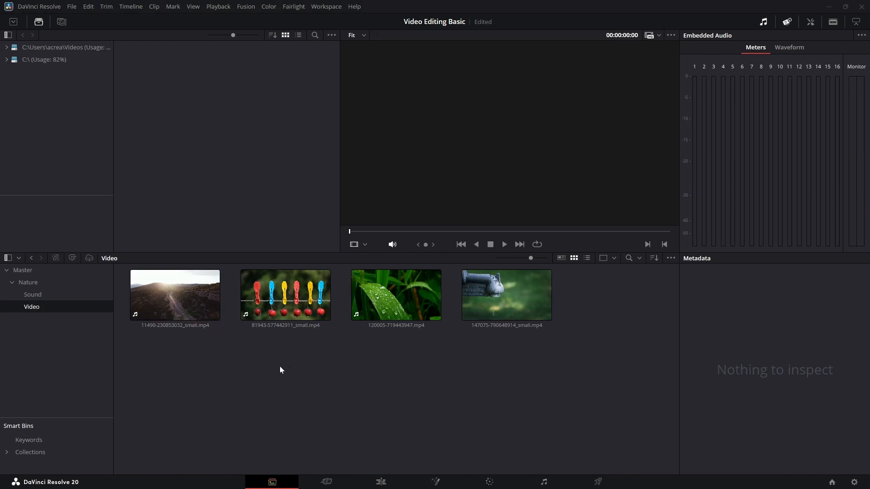
pyautogui.rightClick(268, 361)
pyautogui.click(230, 363)
pyautogui.click(187, 294)
pyautogui.rightClick(184, 295)
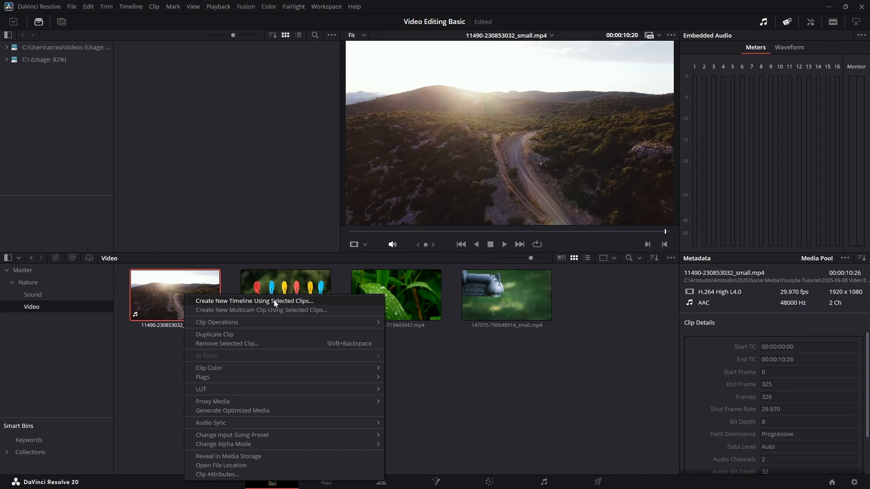
pyautogui.click(517, 446)
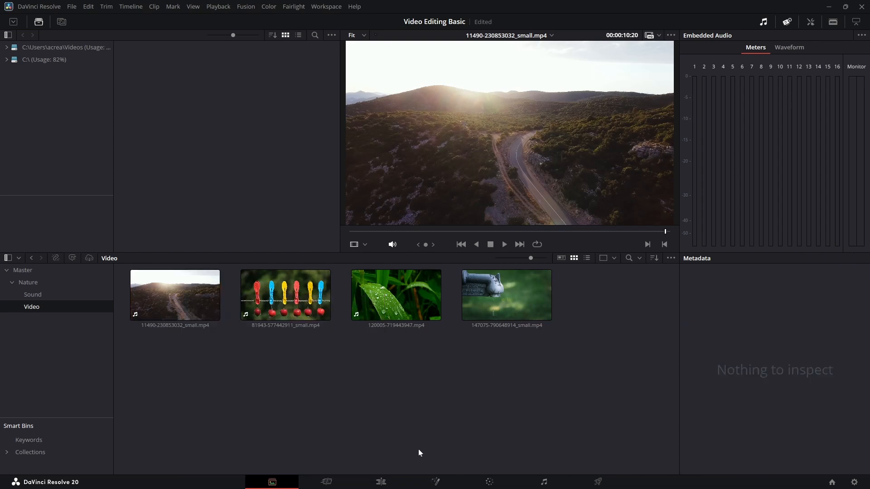
# Switch to the Edit page and show the interface toolbar with both icons and labels.
pyautogui.click(380, 483)
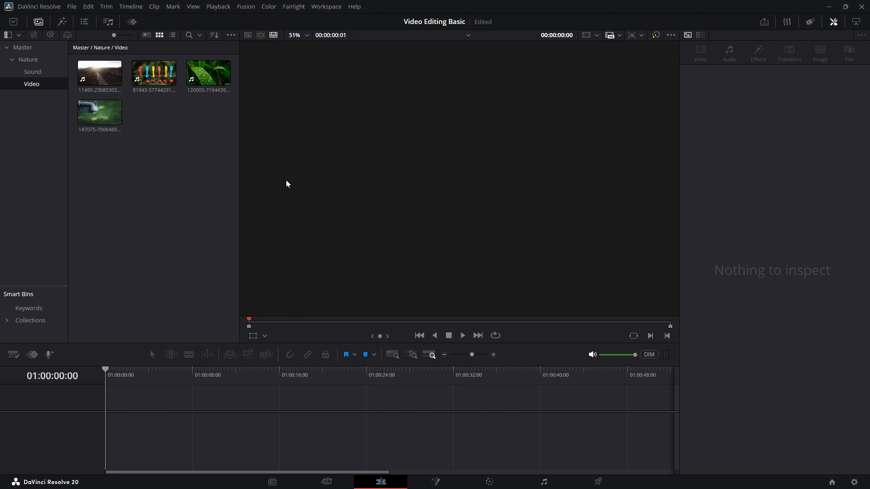
pyautogui.rightClick(40, 22)
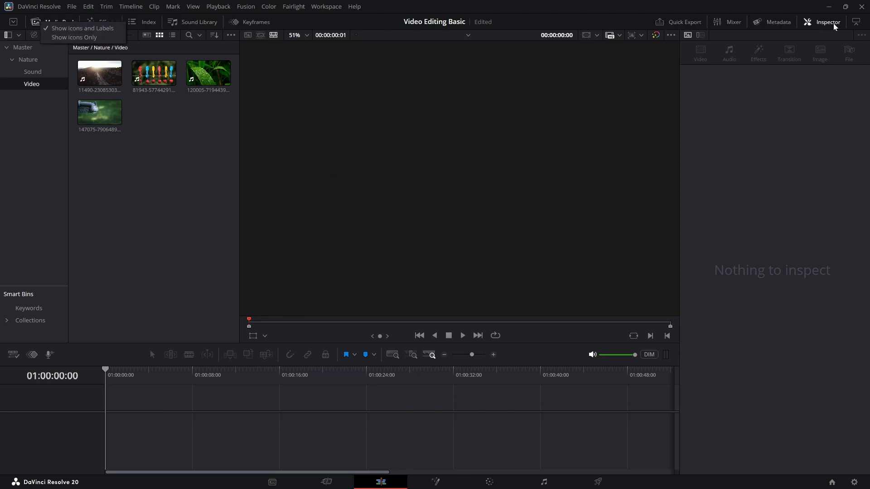
pyautogui.click(21, 117)
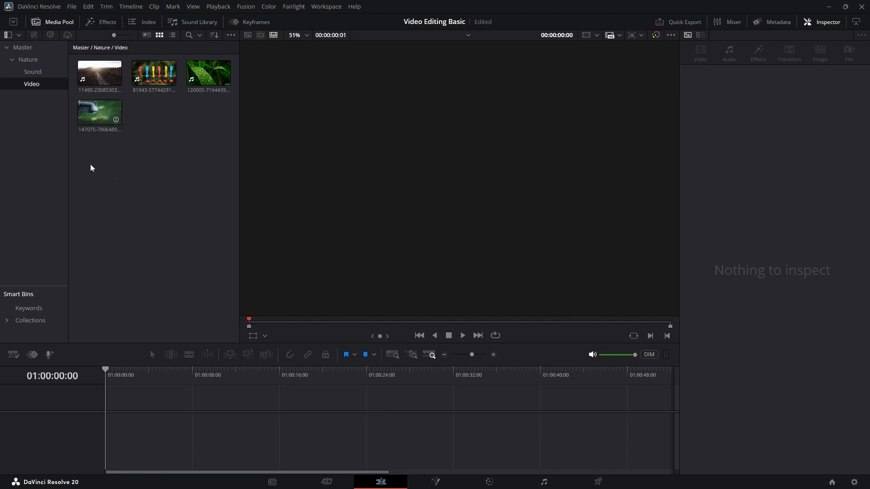
pyautogui.click(96, 116)
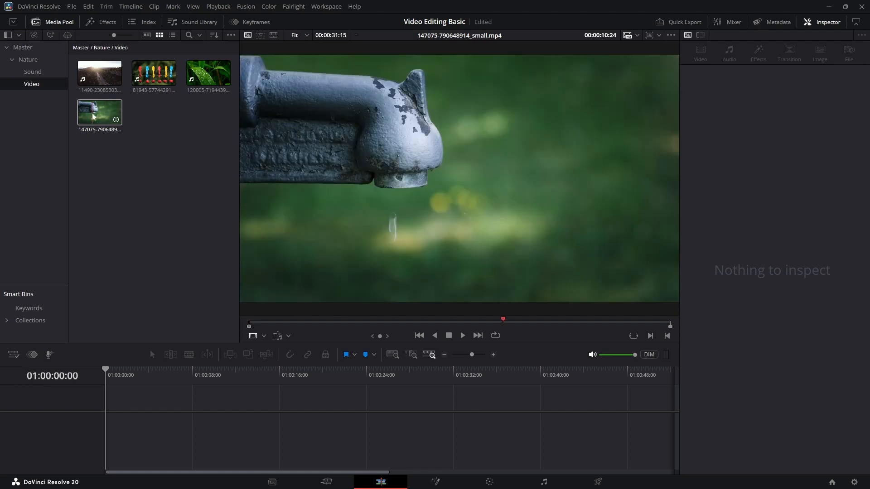
pyautogui.moveTo(95, 116); pyautogui.dragTo(116, 404)
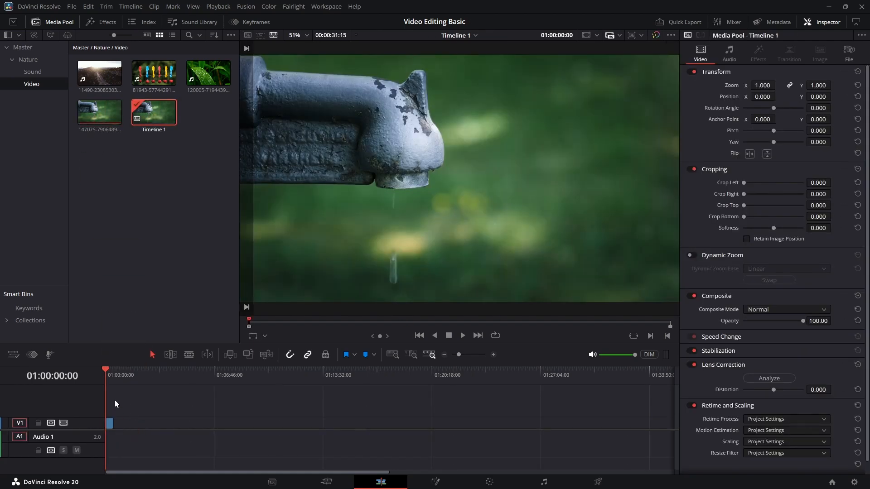
pyautogui.moveTo(459, 354); pyautogui.dragTo(469, 355)
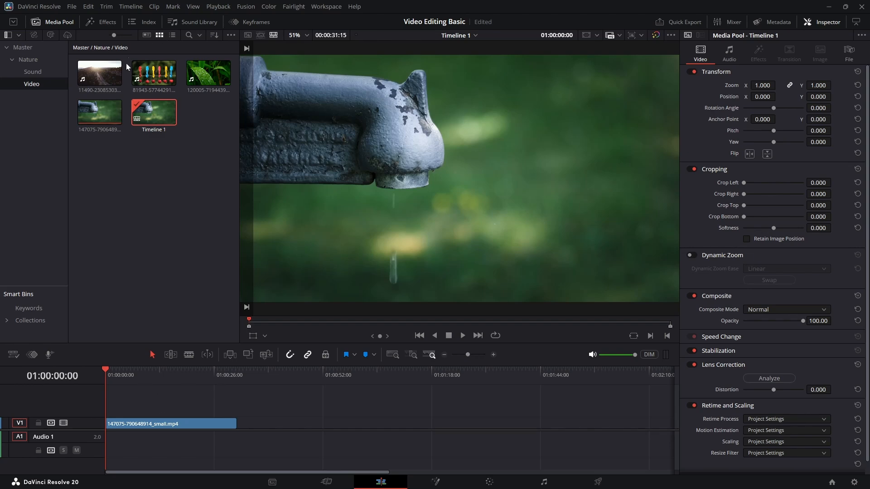
pyautogui.moveTo(209, 73); pyautogui.dragTo(240, 425)
pyautogui.click(266, 455)
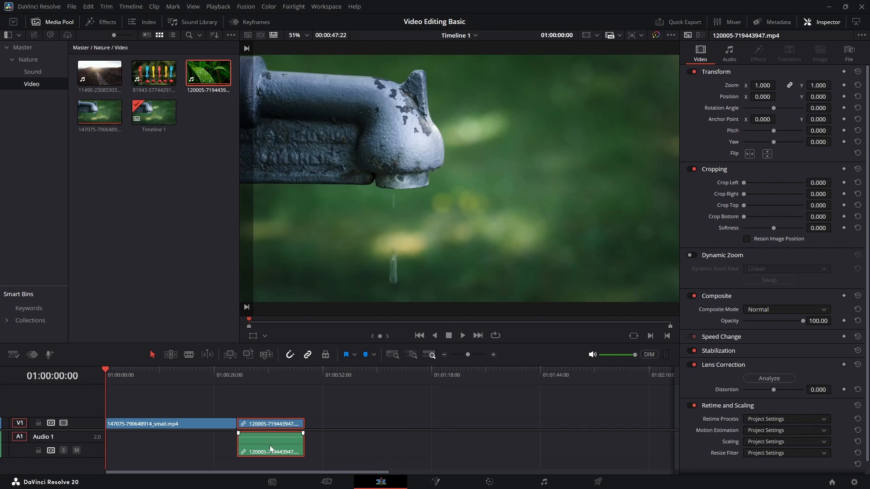
pyautogui.press('Delete')
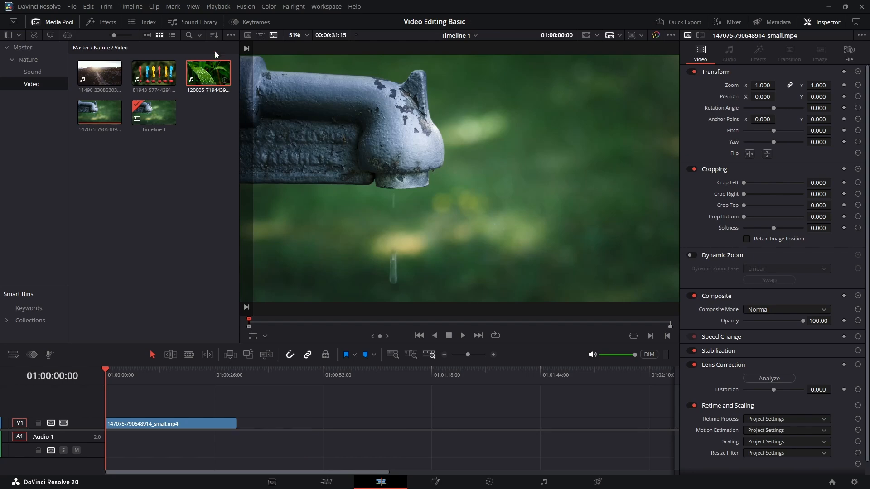
# Append only the video of 120005-719443947.mp4 to V1, directly after the faucet clip, and select it.
pyautogui.doubleClick(202, 82)
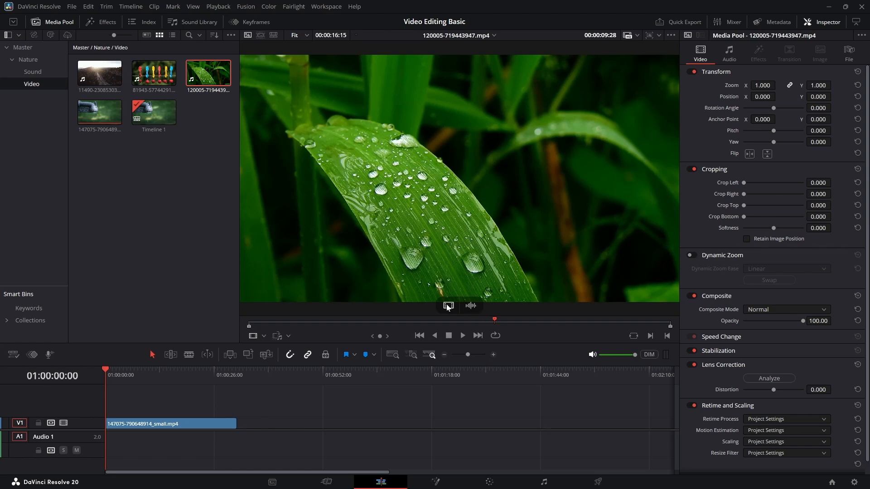
pyautogui.moveTo(448, 307); pyautogui.dragTo(245, 427)
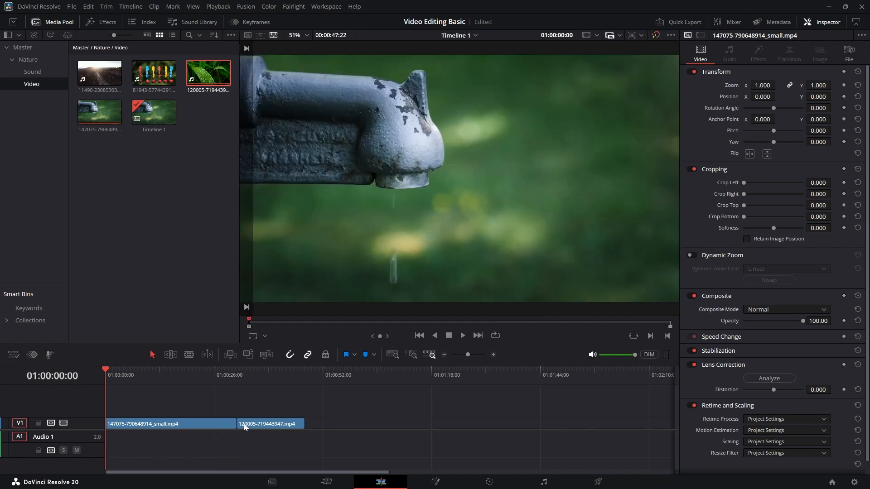
pyautogui.click(255, 426)
# Magnify the timeline, play it from its start and stop the playhead at 01:00:03:23 within the faucet clip.
pyautogui.press('space')
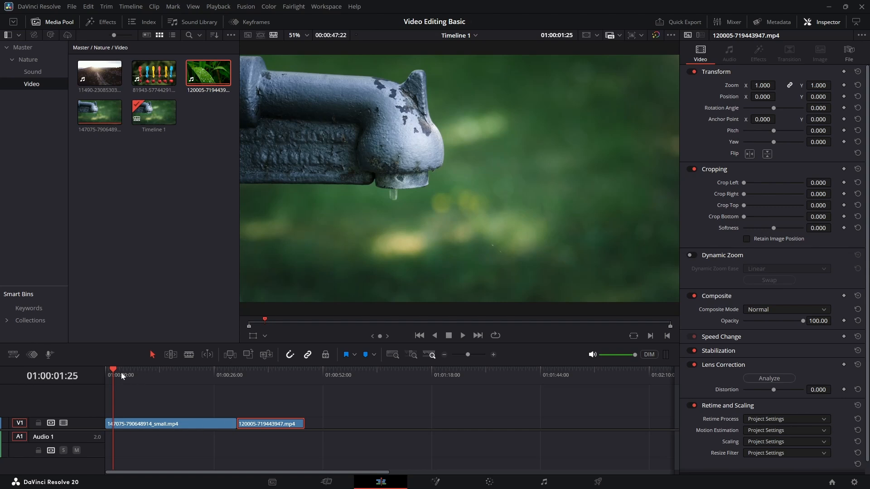
pyautogui.press('Home')
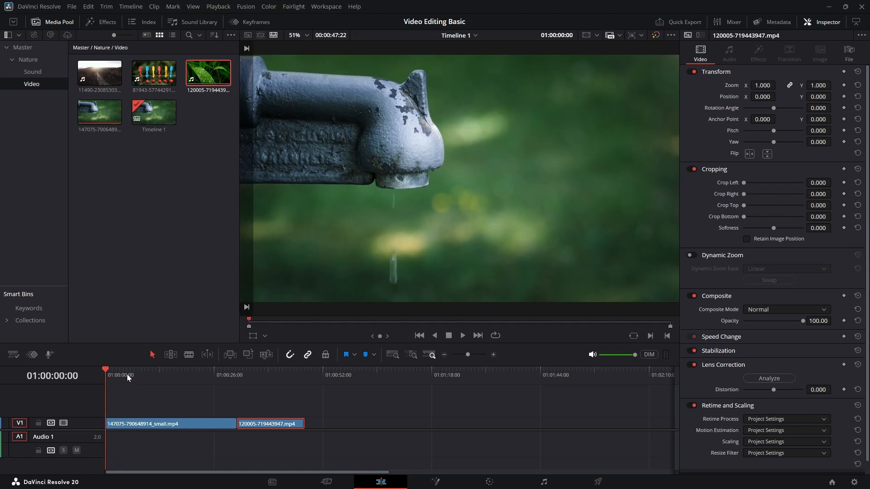
pyautogui.hotkey('ctrl', '=')
pyautogui.press('space')
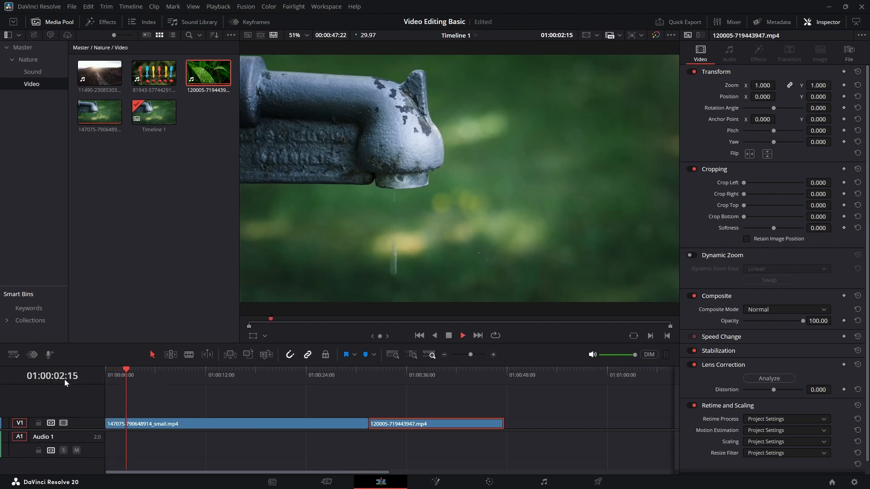
pyautogui.press('space')
pyautogui.moveTo(397, 428)
pyautogui.mouseDown()
pyautogui.moveTo(161, 426)
pyautogui.moveTo(401, 426)
pyautogui.mouseUp()
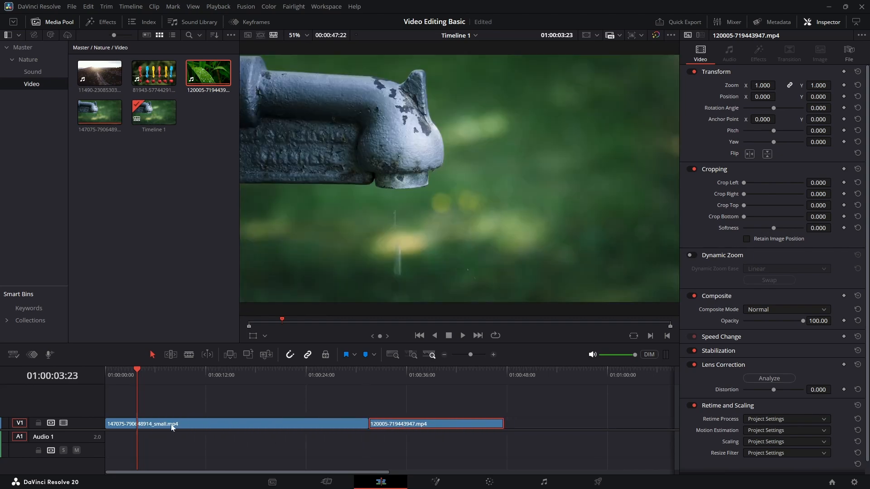
pyautogui.click(146, 424)
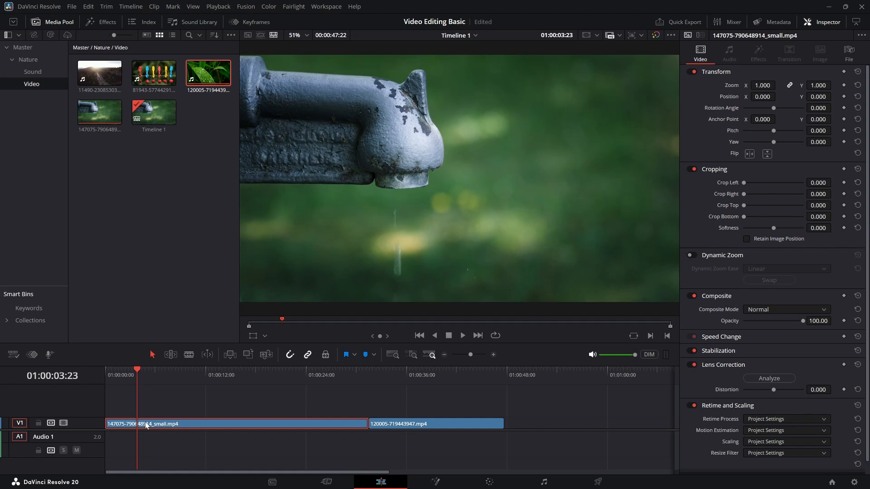
pyautogui.click(189, 354)
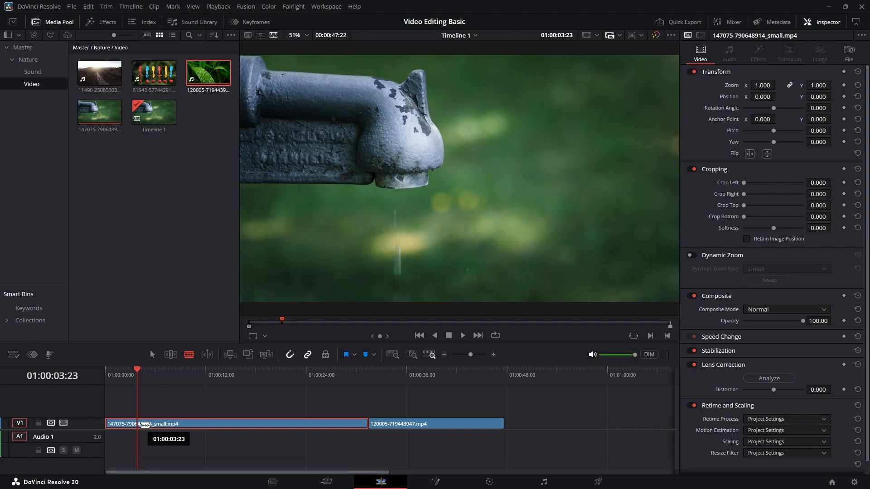
pyautogui.click(137, 424)
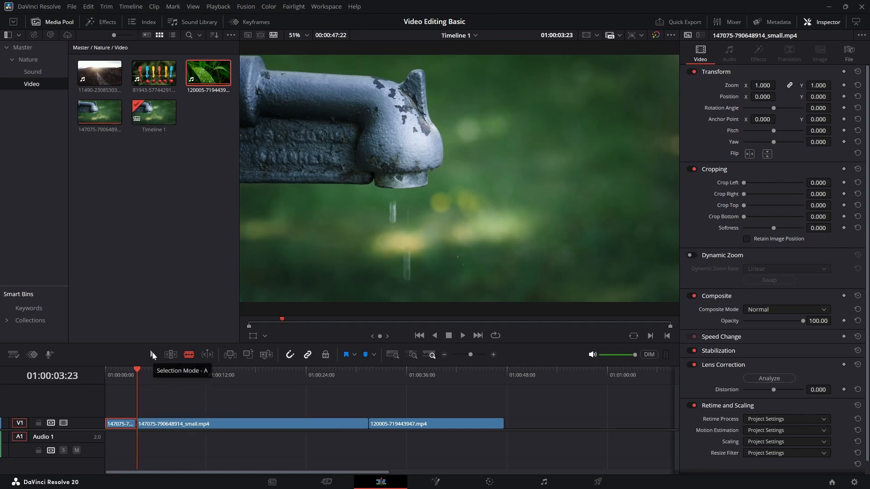
pyautogui.click(152, 354)
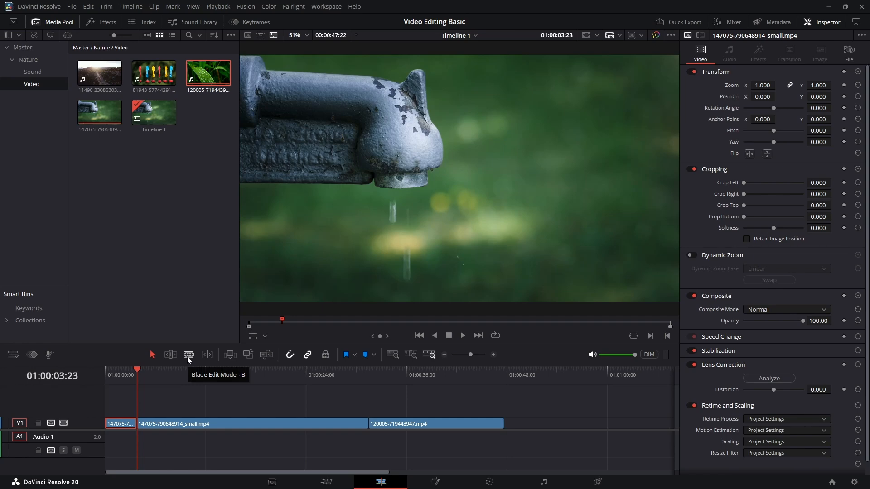
# Split the second faucet segment at 01:00:15:24.
pyautogui.click(221, 398)
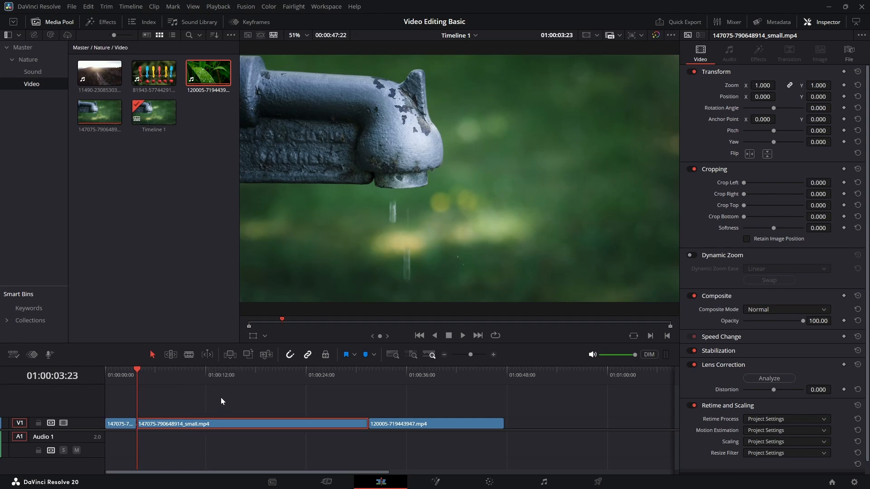
pyautogui.click(238, 374)
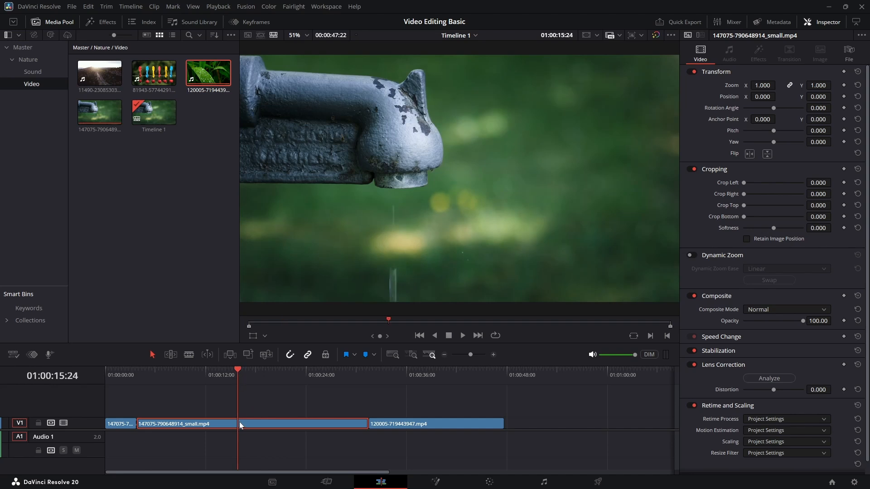
pyautogui.hotkey('ctrl', 'b')
# Delete the faucet segment after 01:00:15:24 and close the resulting gap with Ripple Delete.
pyautogui.click(294, 374)
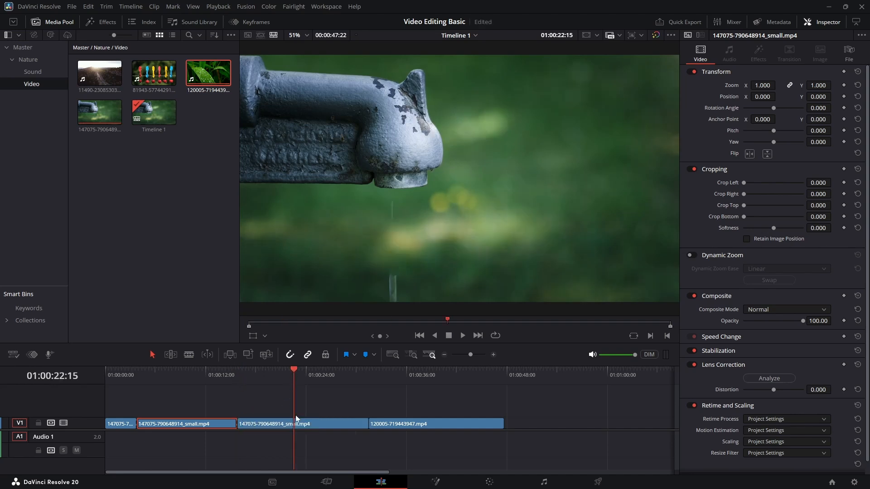
pyautogui.click(303, 425)
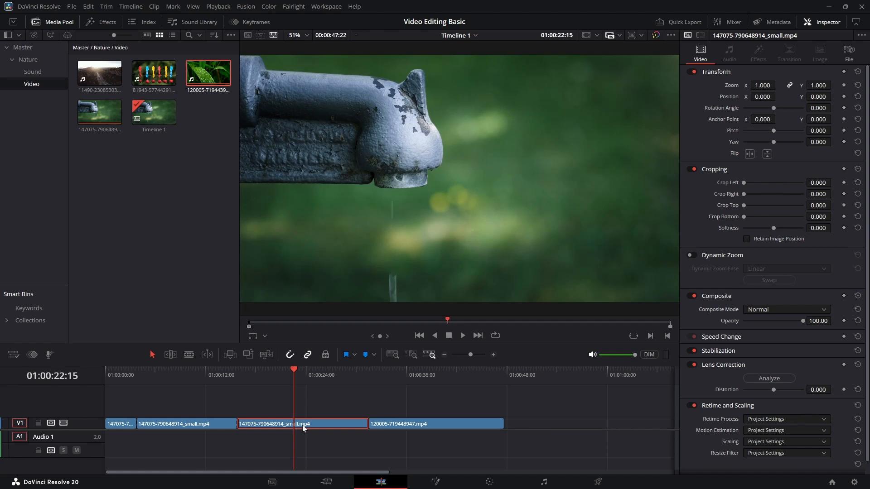
pyautogui.press('BackSpace')
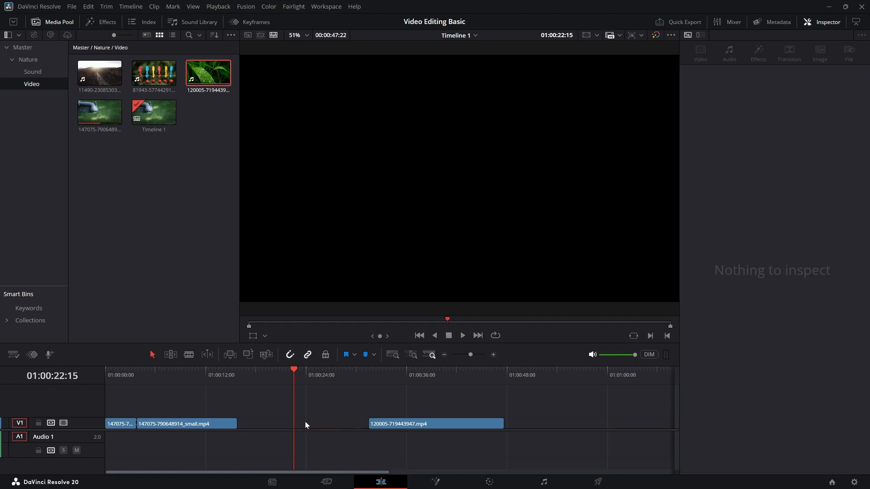
pyautogui.click(320, 424)
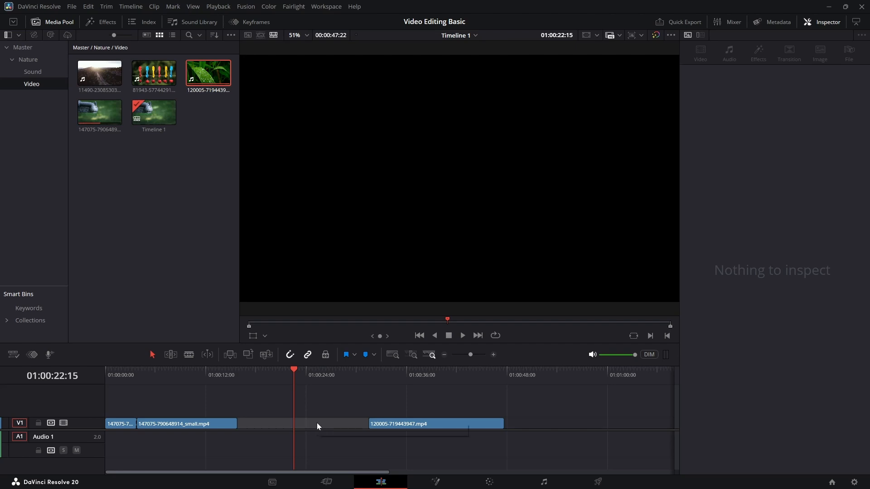
pyautogui.rightClick(317, 425)
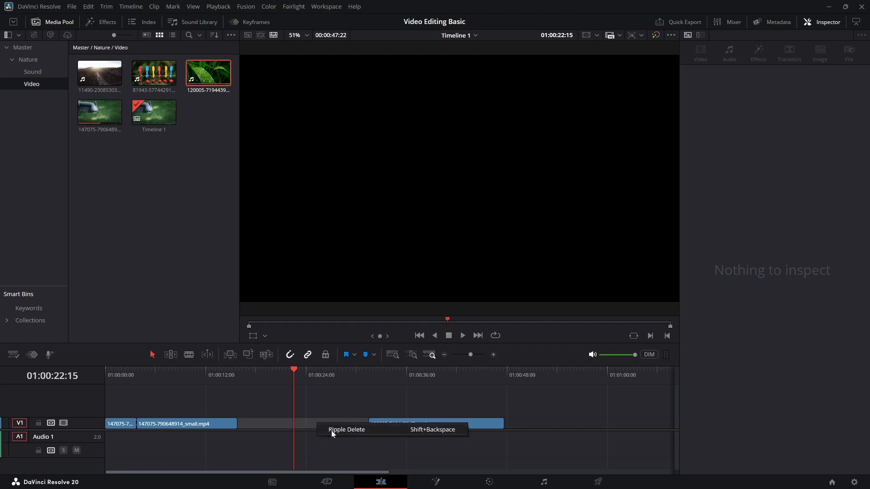
pyautogui.click(333, 432)
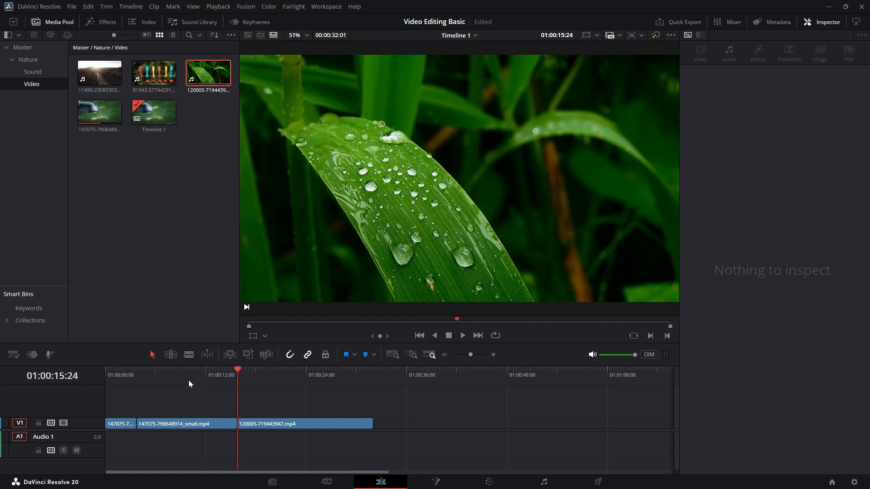
# Ripple-delete the faucet segment between 01:00:03:23 and the start of 120005-719443947.mp4.
pyautogui.click(175, 375)
pyautogui.click(188, 425)
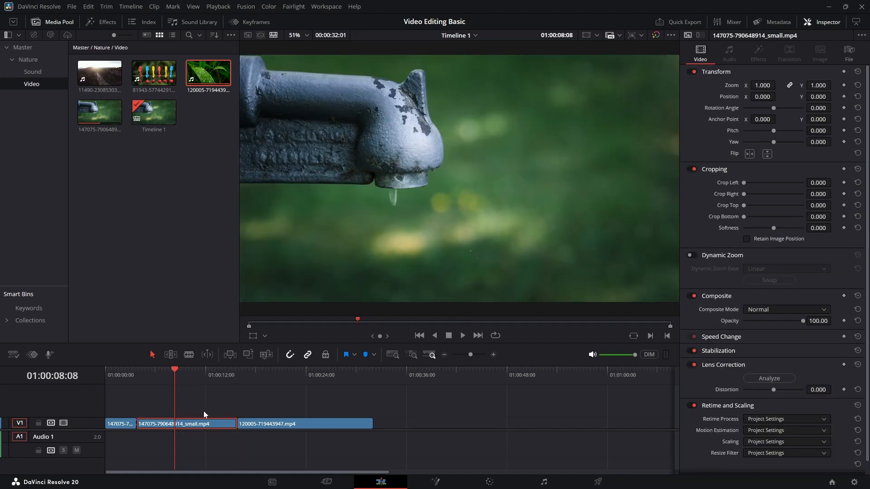
pyautogui.hotkey('shift', 'BackSpace')
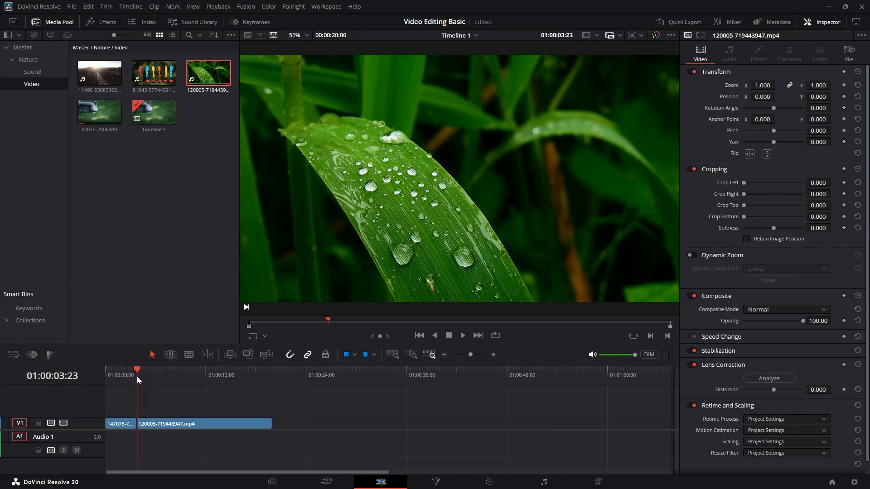
# Play the edited timeline from its start across the cut and stop at 01:00:07:10 in the leaf clip.
pyautogui.moveTo(139, 377); pyautogui.dragTo(82, 382)
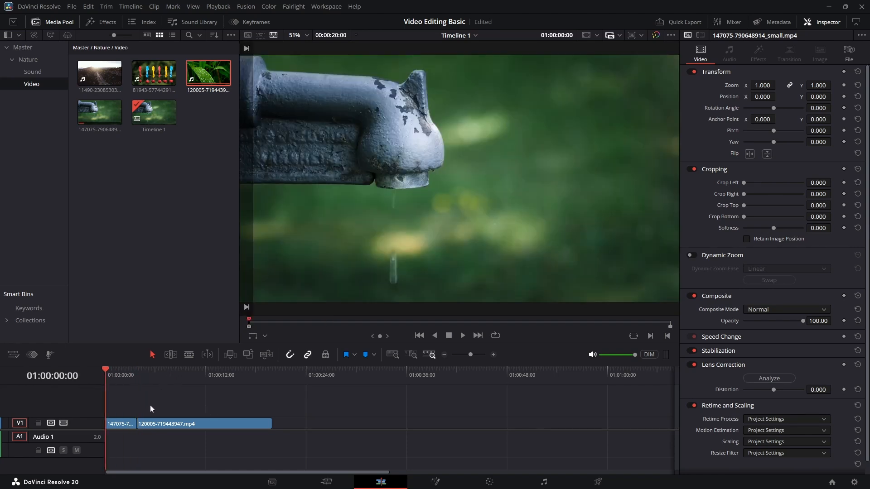
pyautogui.press('space')
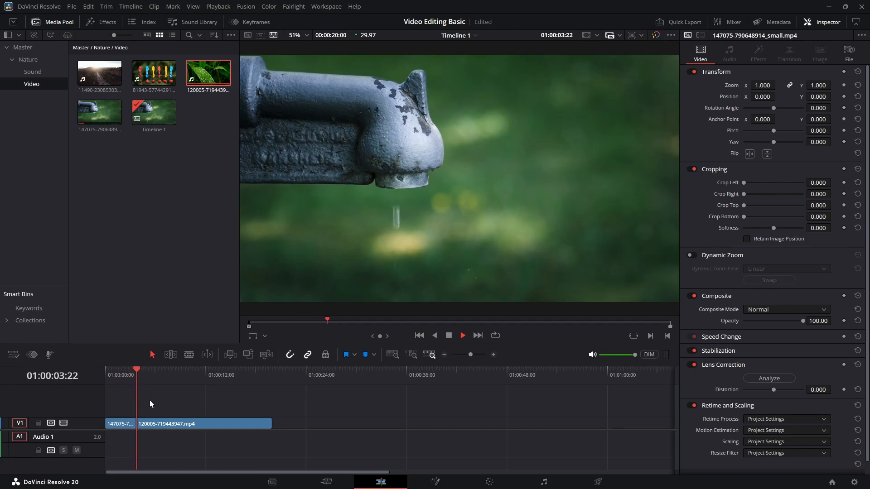
pyautogui.press('space')
pyautogui.press('space')
# Split 120005-719443947.mp4 at 01:00:07:10 and delete the segment after the cut.
pyautogui.click(175, 426)
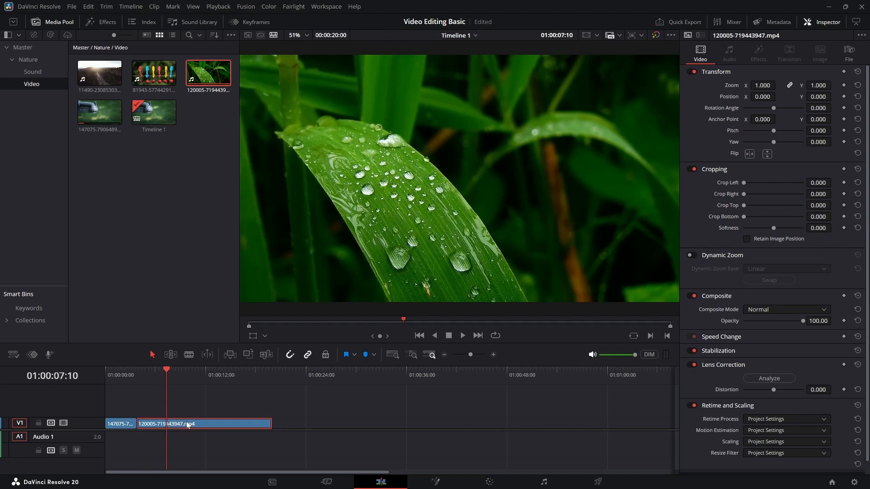
pyautogui.hotkey('ctrl', 'b')
pyautogui.click(186, 426)
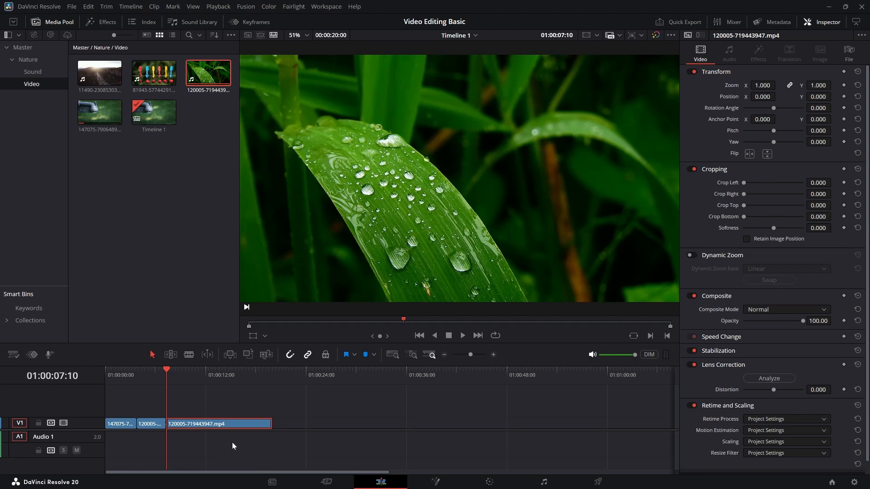
pyautogui.moveTo(202, 429)
pyautogui.mouseDown()
pyautogui.moveTo(229, 426)
pyautogui.moveTo(216, 429)
pyautogui.mouseUp()
pyautogui.press('Delete')
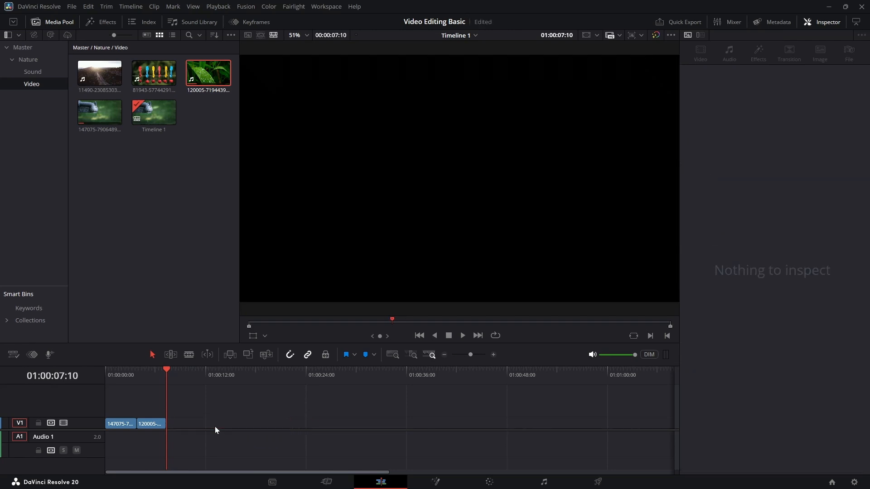
pyautogui.moveTo(164, 374); pyautogui.dragTo(138, 398)
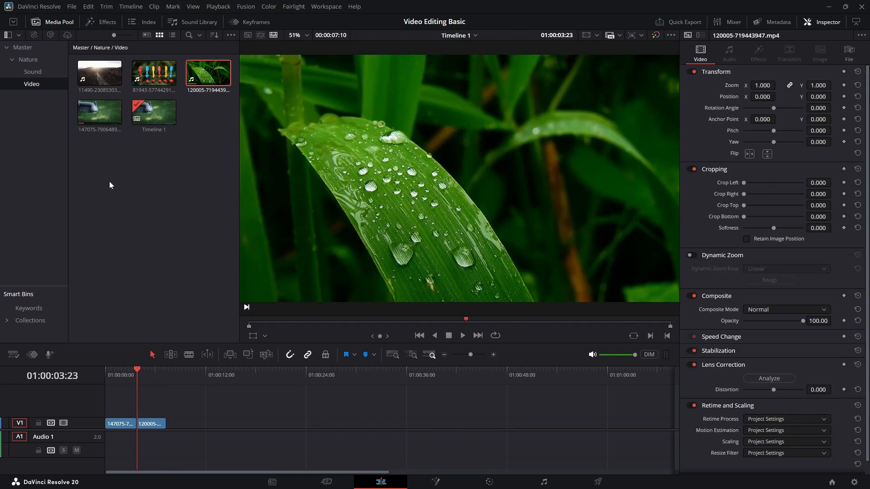
pyautogui.doubleClick(143, 77)
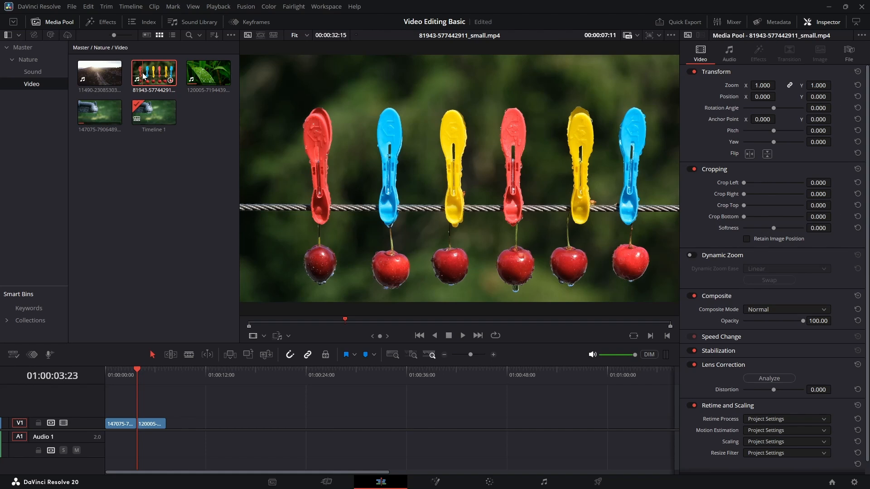
pyautogui.moveTo(448, 305)
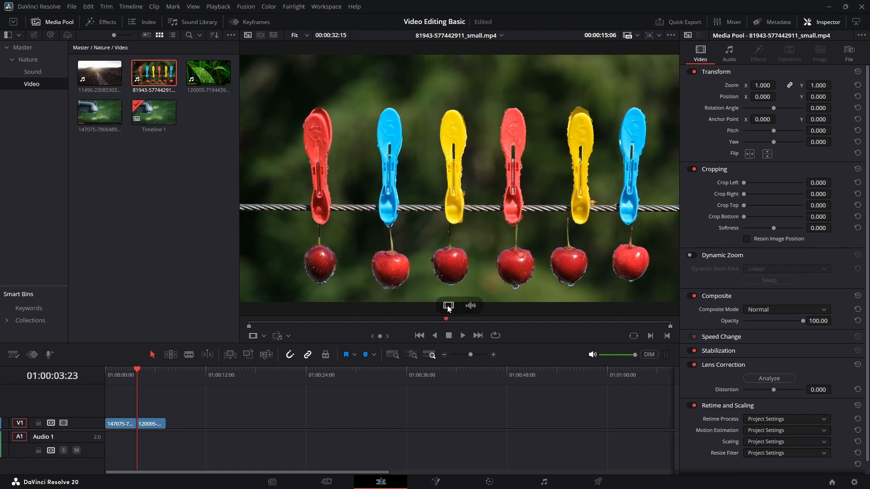
pyautogui.moveTo(447, 306); pyautogui.dragTo(208, 425)
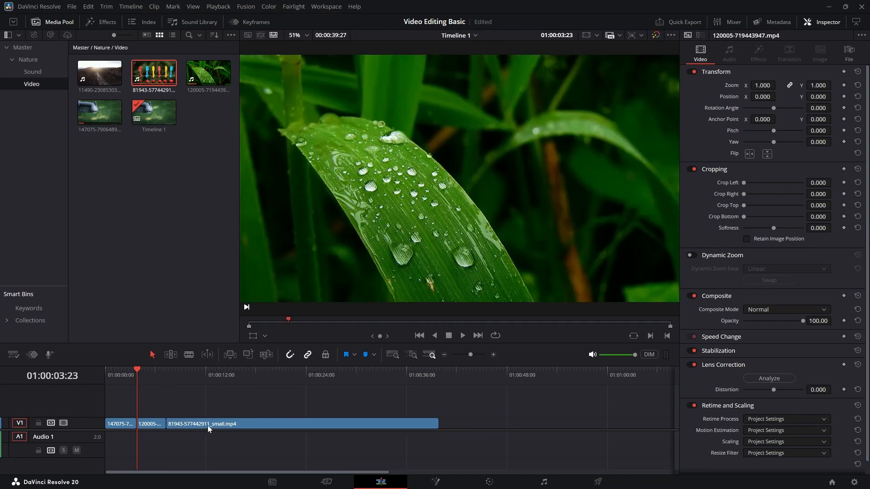
pyautogui.click(175, 373)
pyautogui.moveTo(175, 373); pyautogui.dragTo(306, 380)
pyautogui.moveTo(214, 397)
pyautogui.mouseDown()
pyautogui.moveTo(200, 375)
pyautogui.moveTo(170, 376)
pyautogui.moveTo(255, 386)
pyautogui.moveTo(216, 386)
pyautogui.moveTo(230, 374)
pyautogui.moveTo(212, 376)
pyautogui.moveTo(229, 376)
pyautogui.mouseUp()
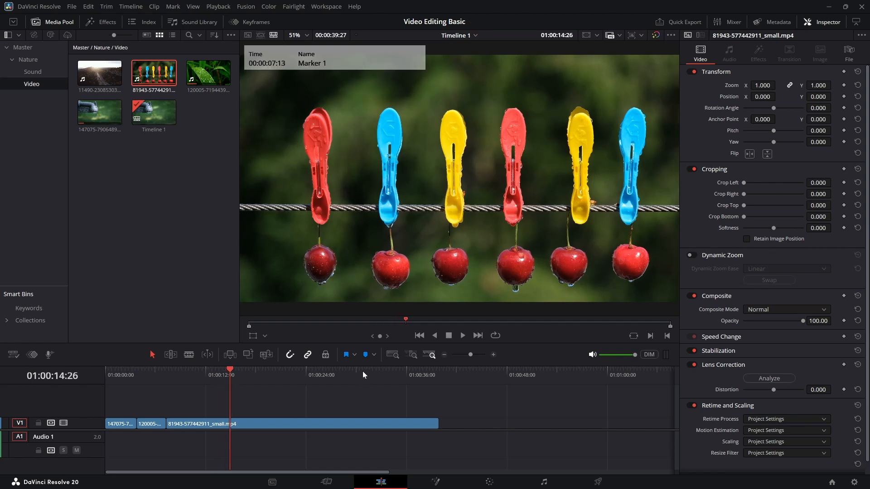
pyautogui.click(366, 356)
pyautogui.click(233, 424)
pyautogui.click(366, 356)
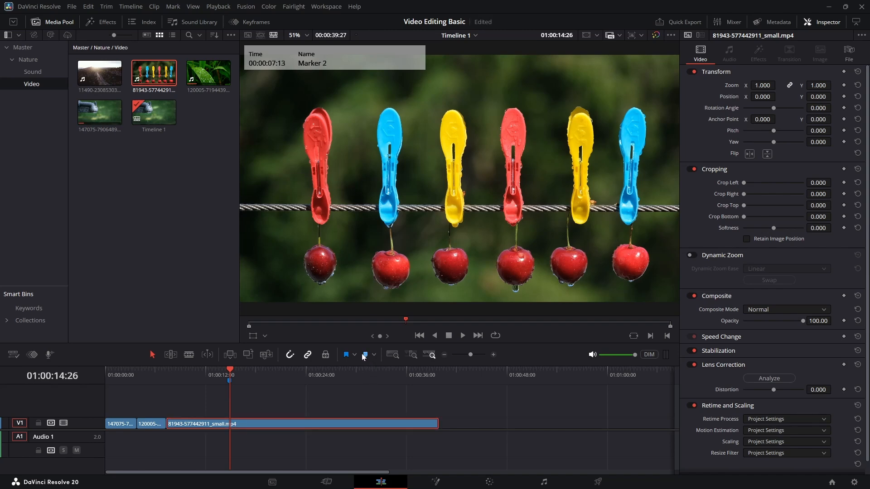
pyautogui.moveTo(234, 376); pyautogui.dragTo(200, 378)
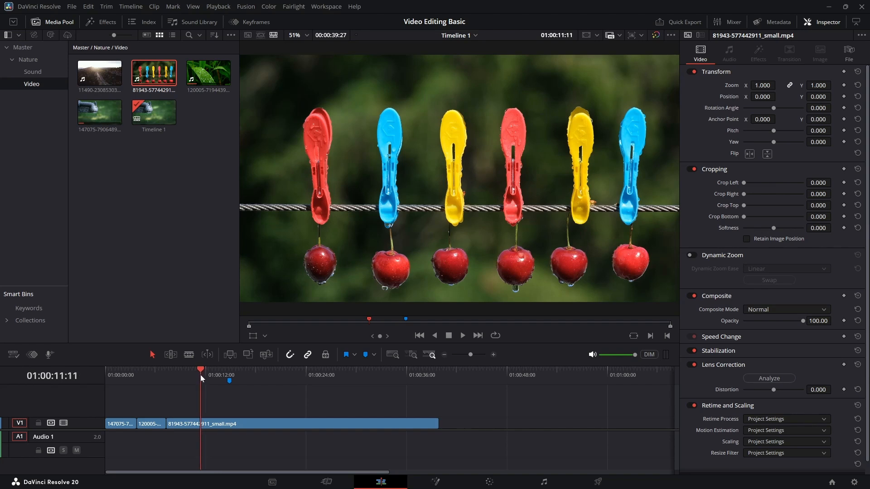
pyautogui.click(202, 428)
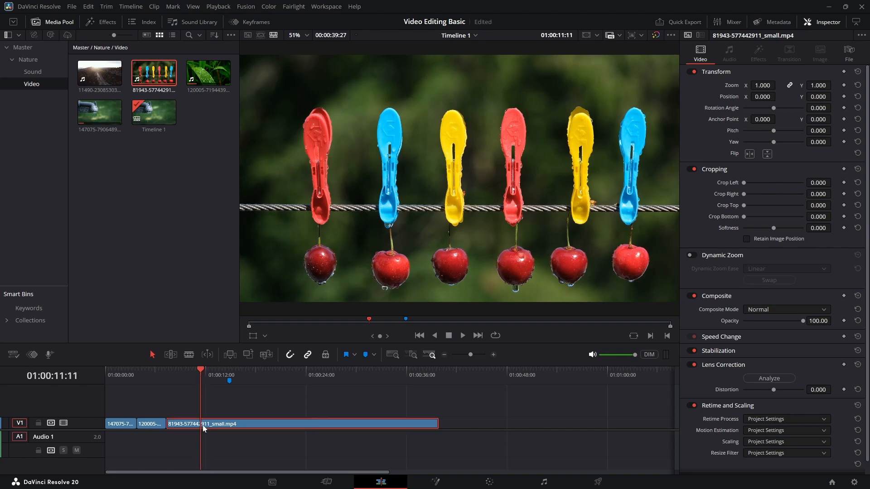
pyautogui.click(366, 356)
pyautogui.click(213, 402)
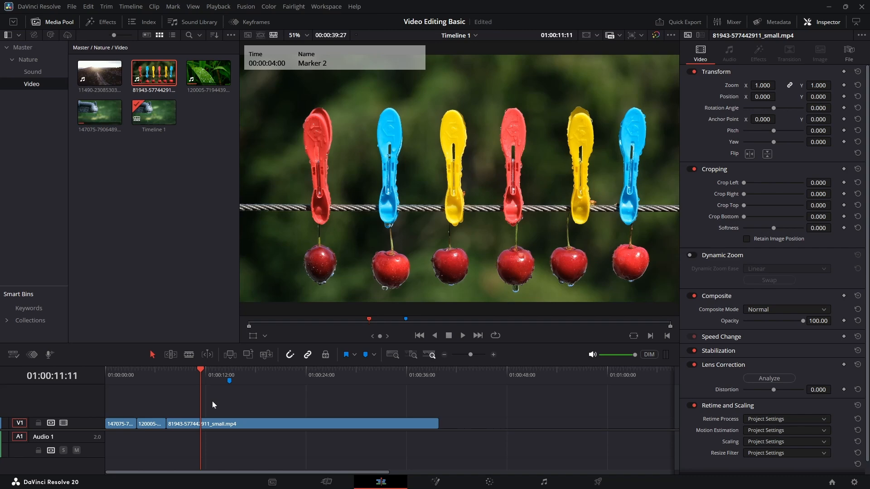
pyautogui.press('m')
pyautogui.click(206, 424)
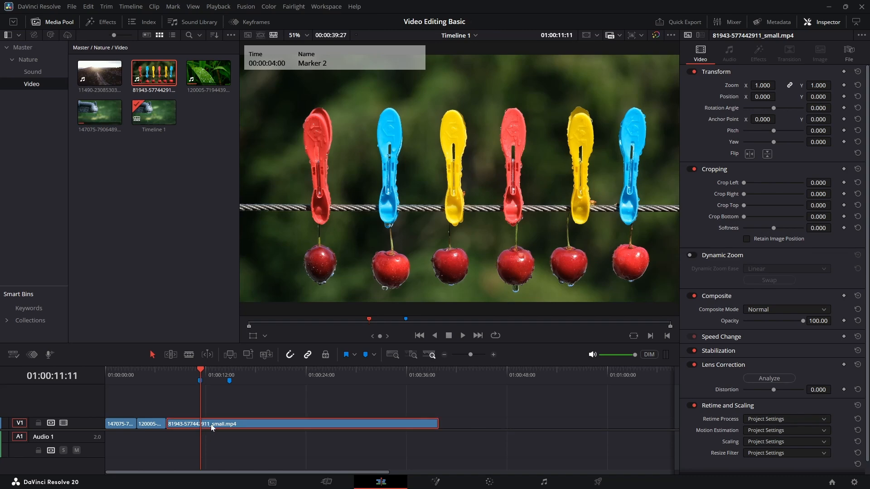
pyautogui.hotkey('ctrl', 'b')
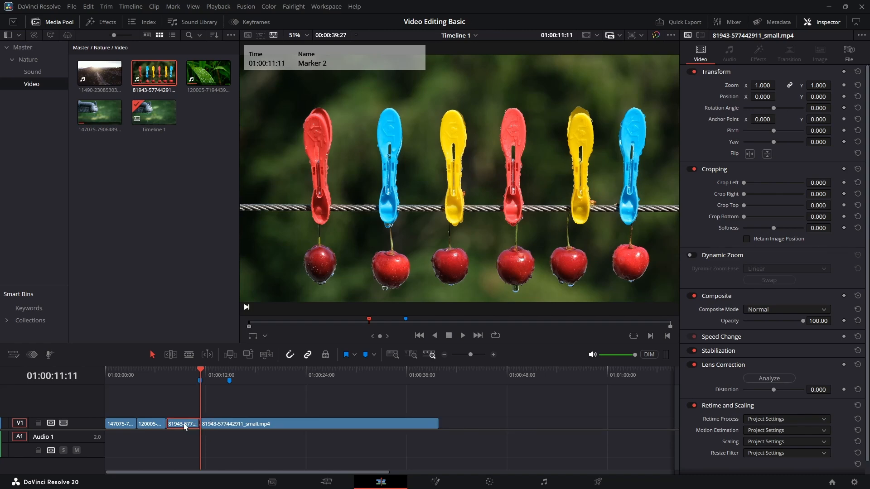
pyautogui.moveTo(235, 375)
pyautogui.mouseDown()
pyautogui.moveTo(246, 376)
pyautogui.moveTo(230, 372)
pyautogui.mouseUp()
pyautogui.click(234, 427)
pyautogui.hotkey('ctrl', 'b')
pyautogui.click(180, 426)
pyautogui.press('Delete')
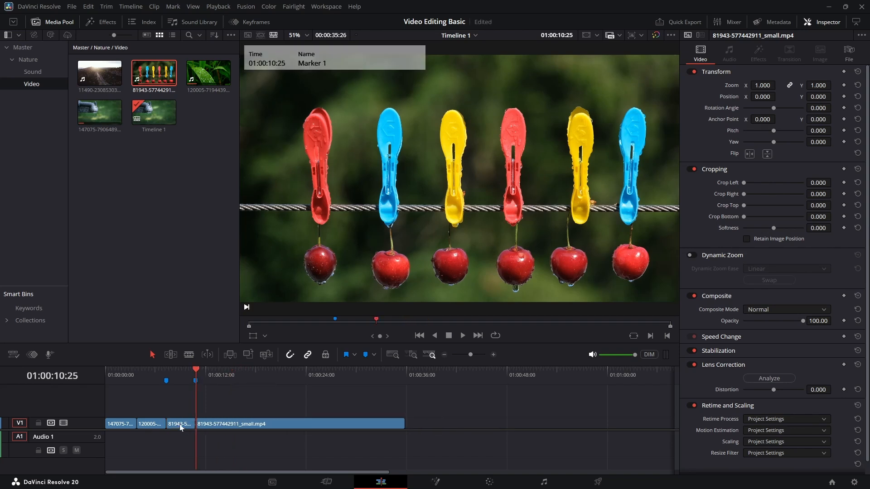
pyautogui.click(231, 426)
pyautogui.press('Delete')
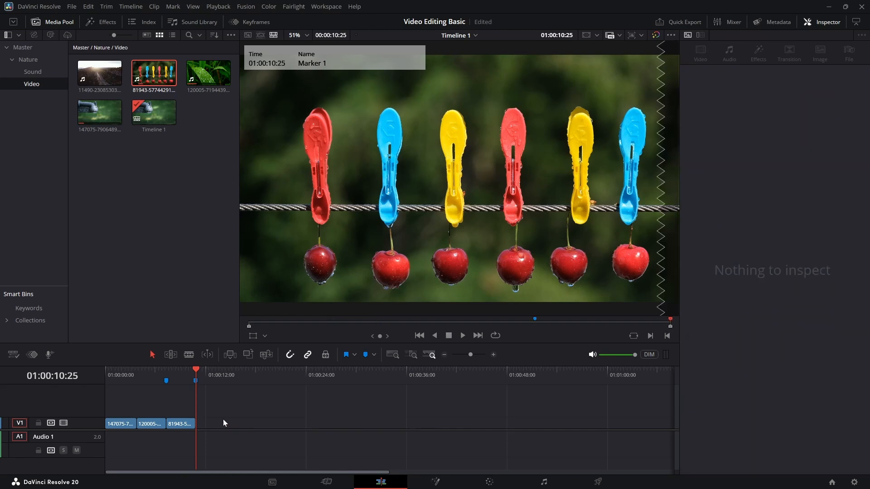
pyautogui.rightClick(196, 381)
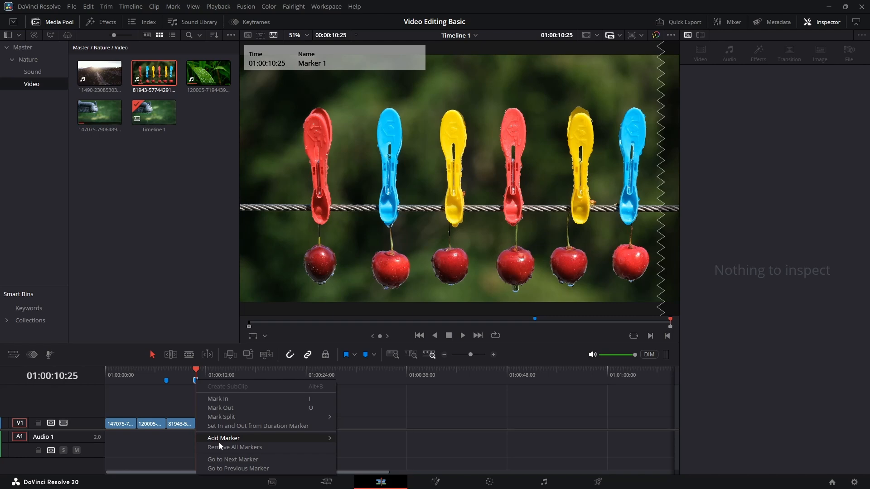
pyautogui.click(230, 447)
# Play the three-clip edit from the start of the timeline to review the cuts.
pyautogui.moveTo(183, 371); pyautogui.dragTo(113, 375)
pyautogui.press('space')
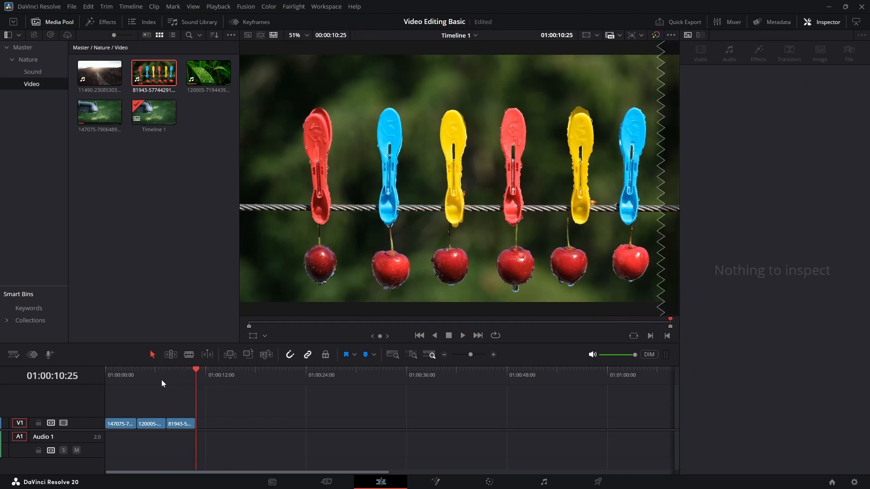
pyautogui.press('Home')
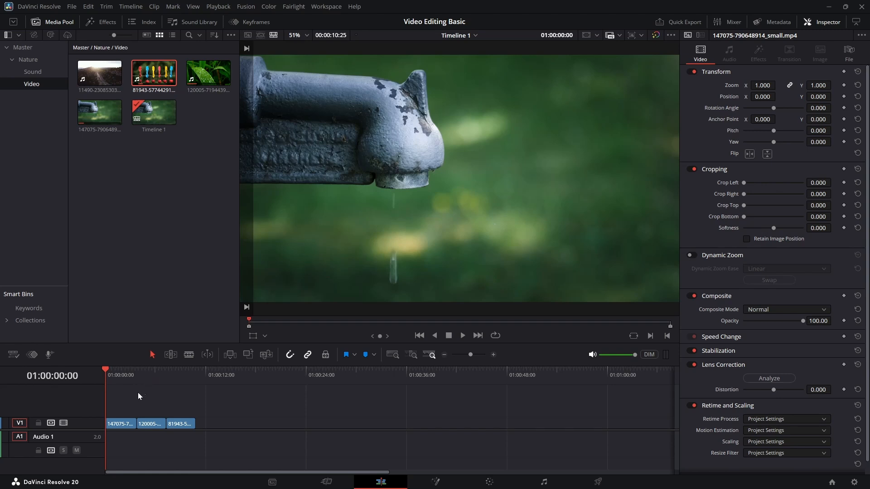
pyautogui.press('space')
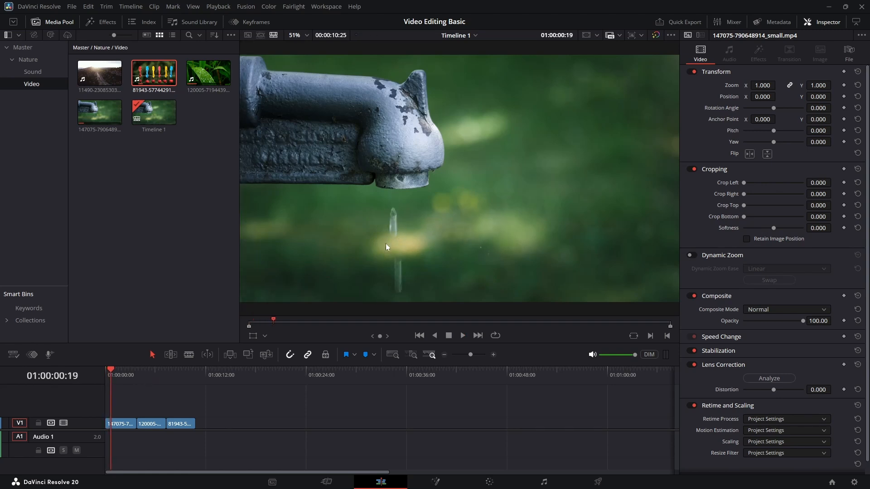
pyautogui.press('space')
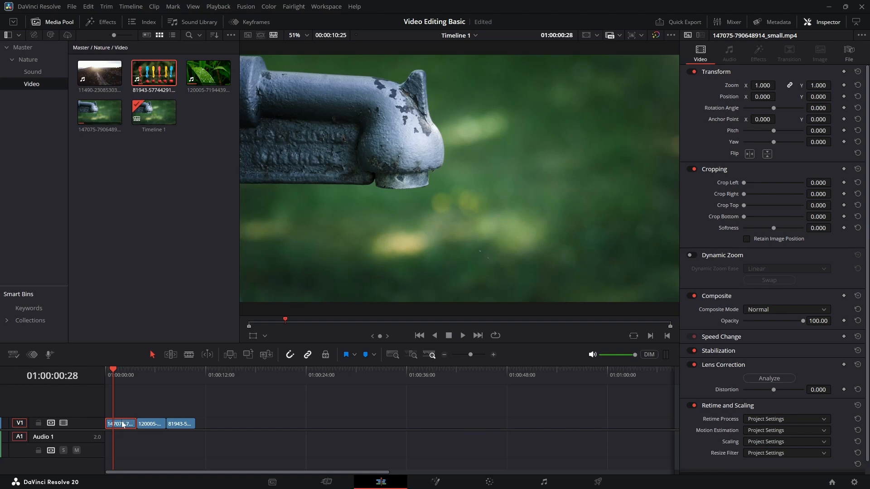
pyautogui.moveTo(122, 425); pyautogui.dragTo(369, 421)
pyautogui.click(358, 380)
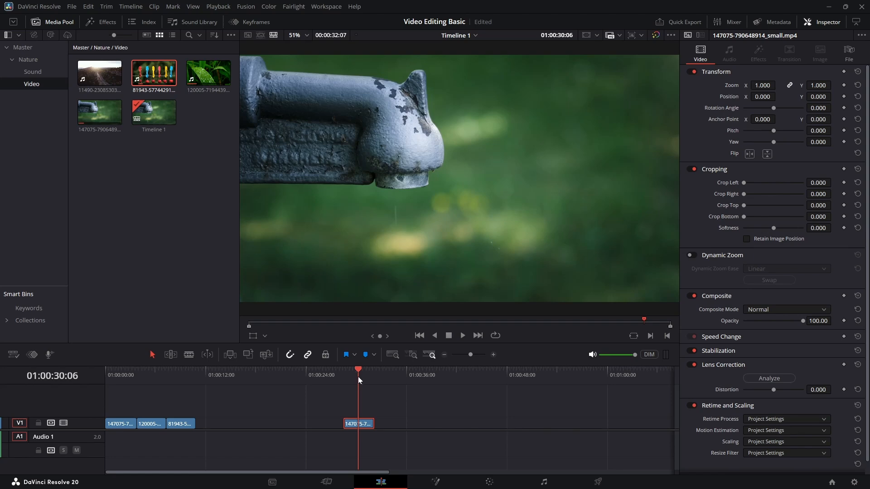
pyautogui.click(824, 22)
pyautogui.click(830, 23)
# Try a Y position of -235, a small rotation and a left crop on the copied faucet clip, reverting each change.
pyautogui.moveTo(756, 82); pyautogui.dragTo(822, 98)
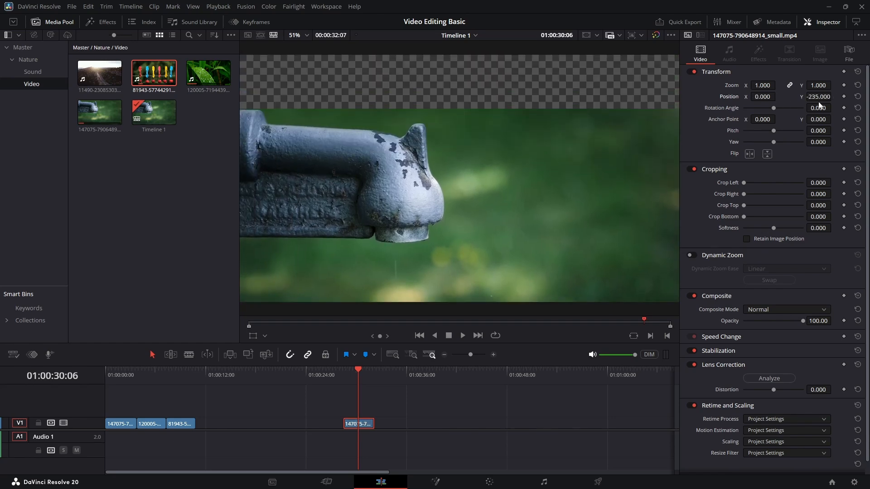
pyautogui.hotkey('ctrl', 'z')
pyautogui.moveTo(773, 109); pyautogui.dragTo(776, 111)
pyautogui.hotkey('ctrl', 'z')
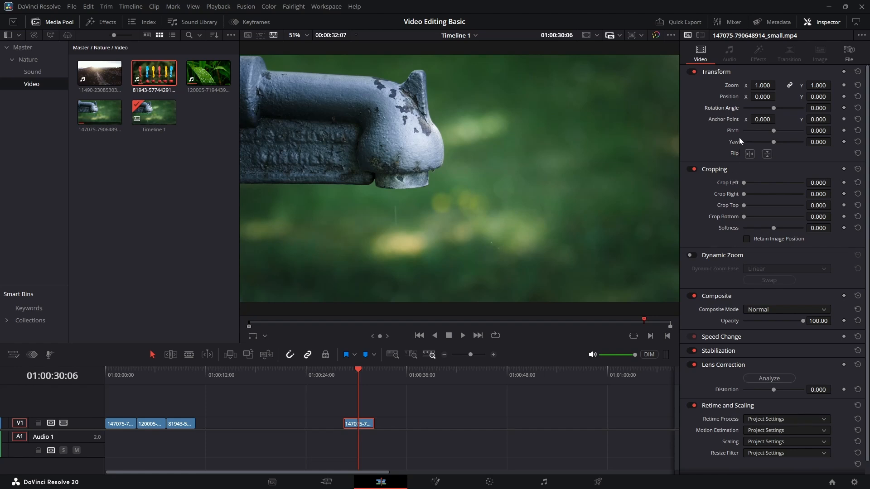
pyautogui.click(724, 73)
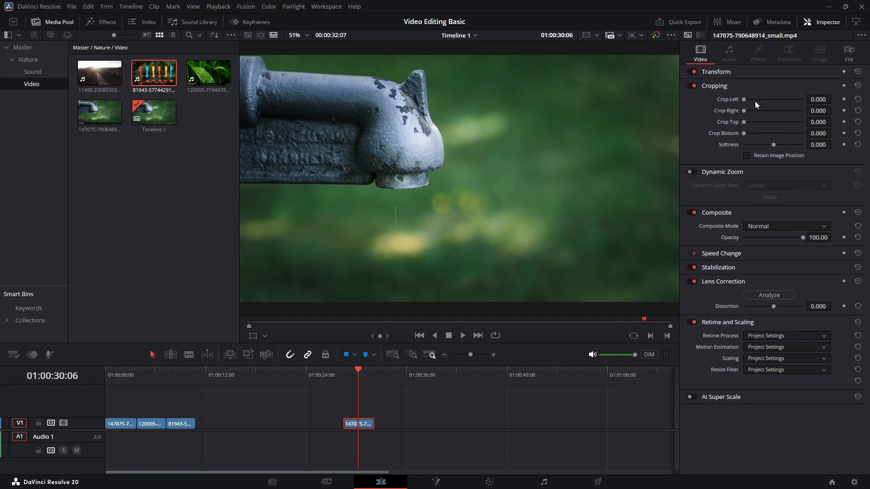
pyautogui.moveTo(747, 99)
pyautogui.mouseDown()
pyautogui.moveTo(762, 98)
pyautogui.moveTo(741, 99)
pyautogui.mouseUp()
# Delete the copied faucet clip, undo the deletion, and look up the undo and redo commands.
pyautogui.press('Delete')
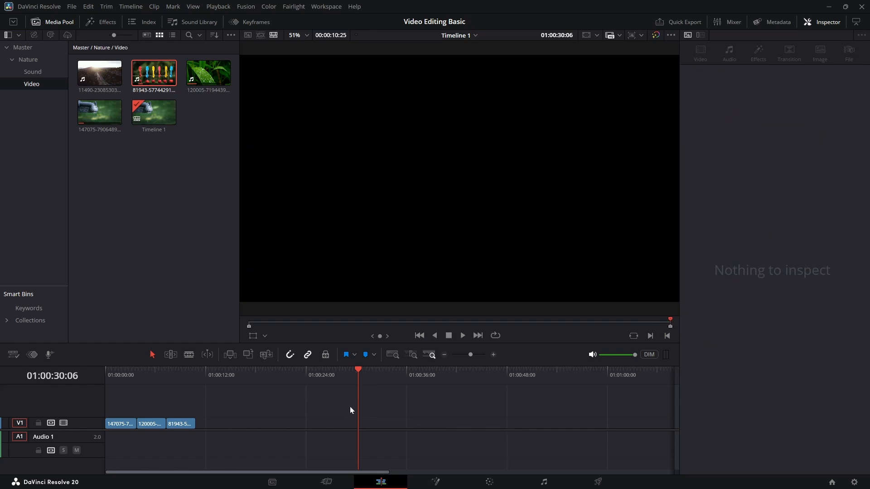
pyautogui.hotkey('ctrl', 'z')
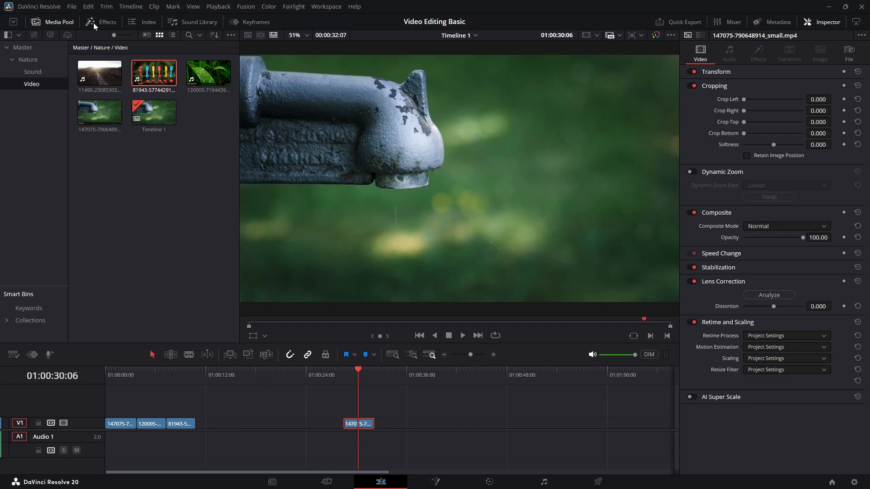
pyautogui.click(88, 7)
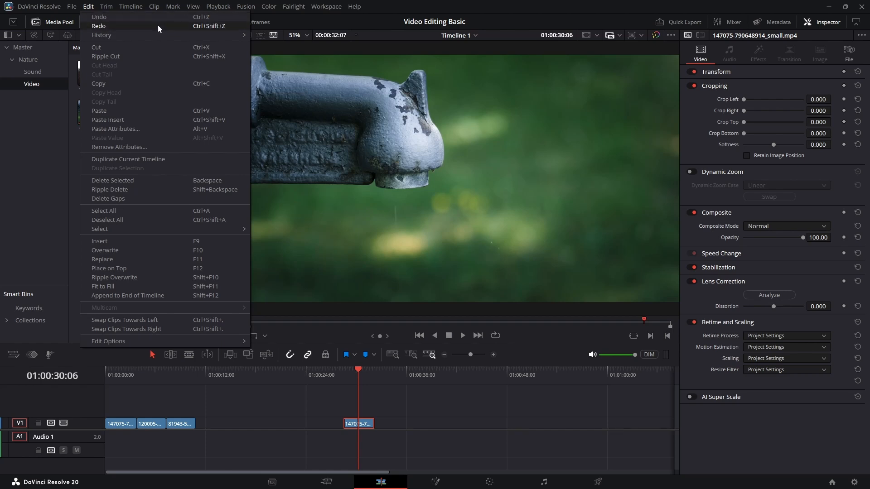
pyautogui.click(367, 429)
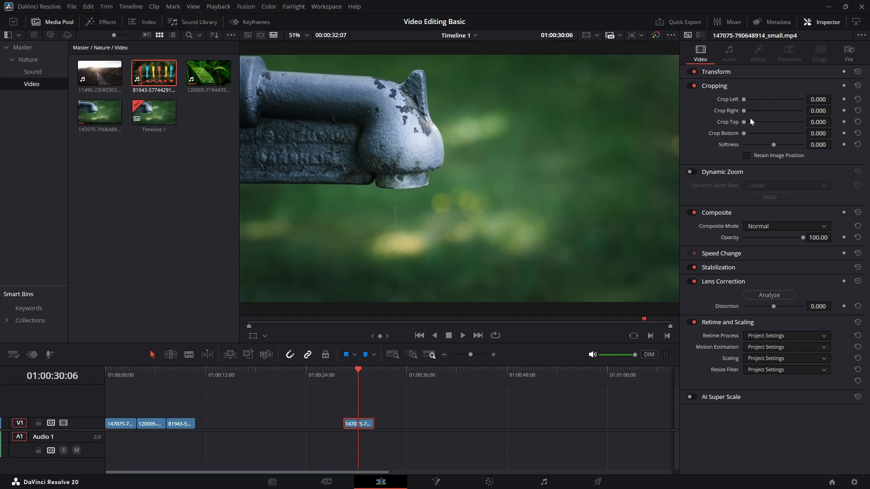
# Set the speed of the copied faucet clip to 60 percent in its Speed Change settings.
pyautogui.click(714, 86)
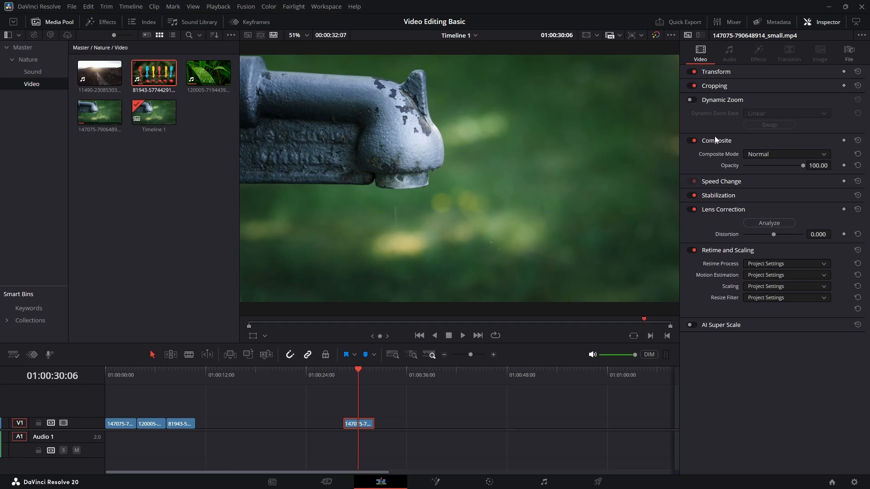
pyautogui.click(731, 182)
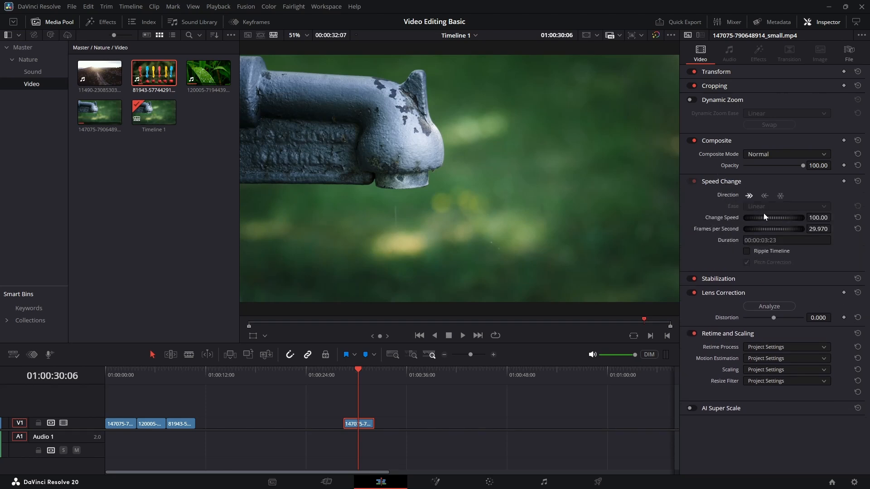
pyautogui.click(819, 219)
pyautogui.write('60')
pyautogui.press('Return')
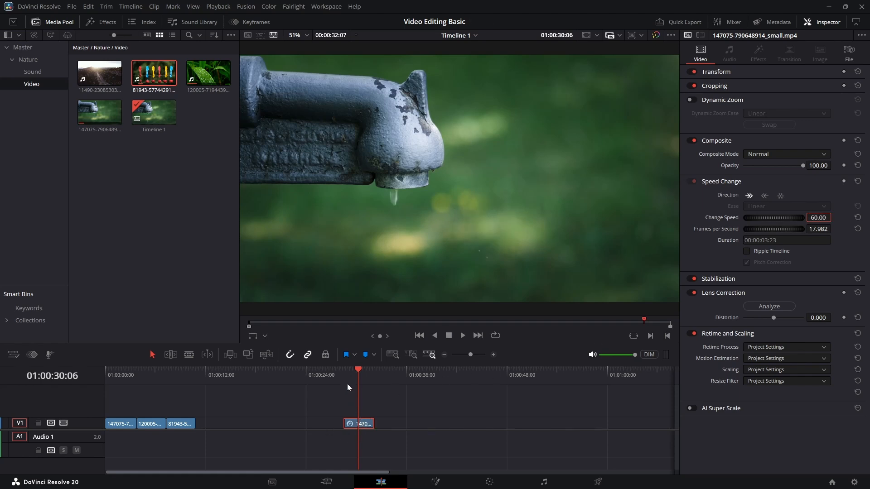
# Play the slowed faucet copy and the original clip to compare their speeds.
pyautogui.press('/')
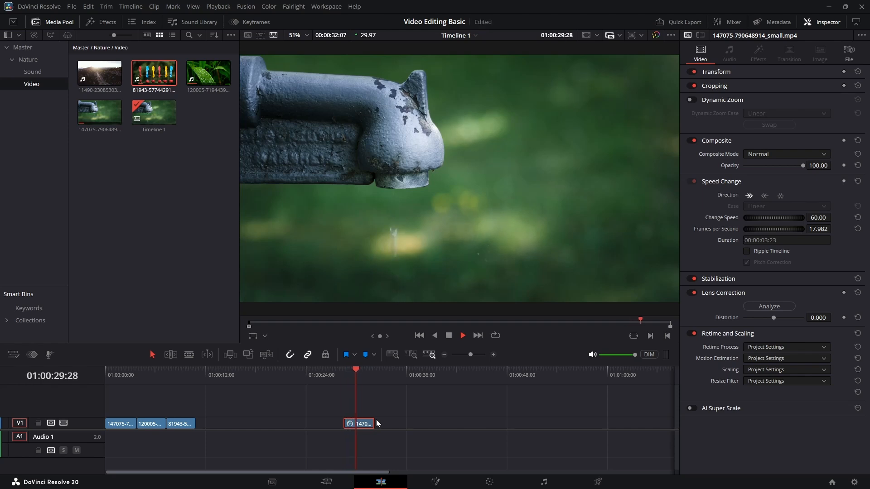
pyautogui.press('space')
pyautogui.click(109, 379)
pyautogui.press('space')
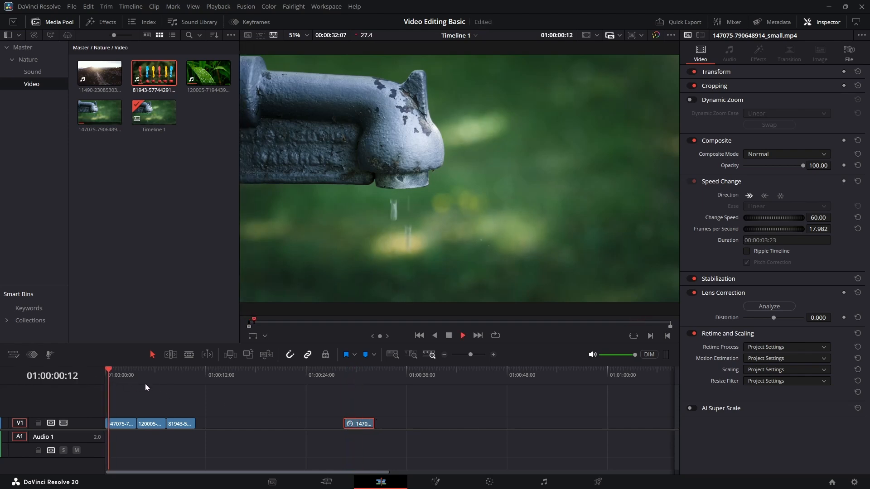
pyautogui.press('space')
pyautogui.click(346, 375)
pyautogui.press('space')
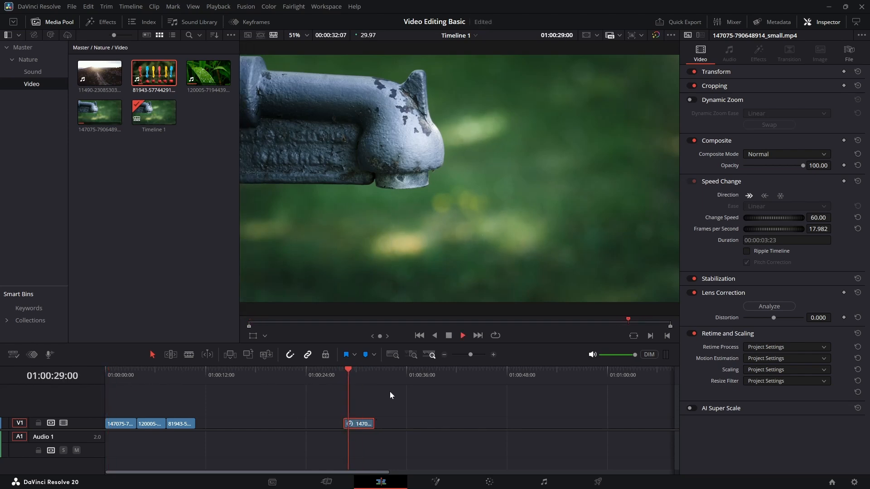
pyautogui.press('space')
# Set the copied faucet clip's speed to 10 percent.
pyautogui.click(821, 218)
pyautogui.write('10')
pyautogui.press('Return')
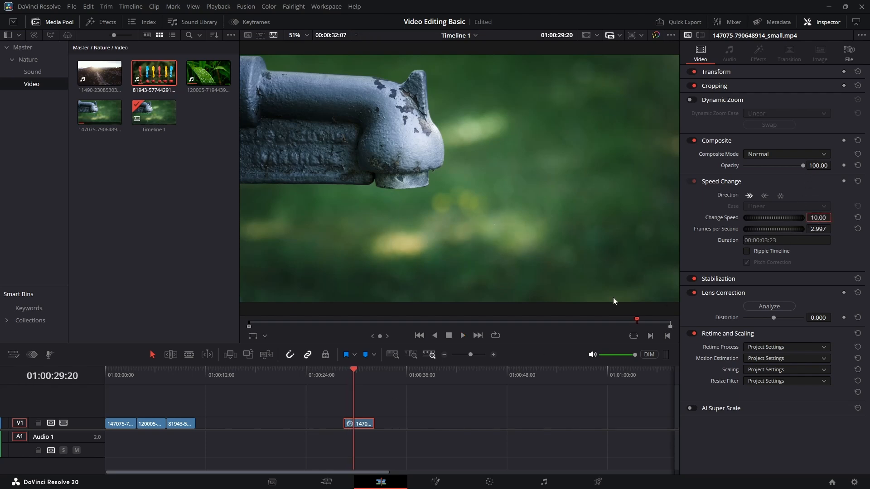
# Play the slowed faucet copy and undo both of its speed changes.
pyautogui.press('space')
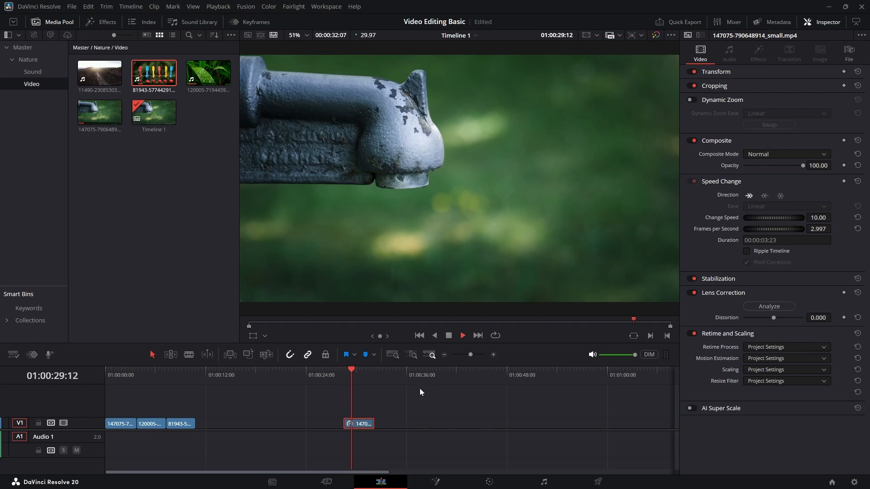
pyautogui.press('space')
pyautogui.hotkey('ctrl', 'z')
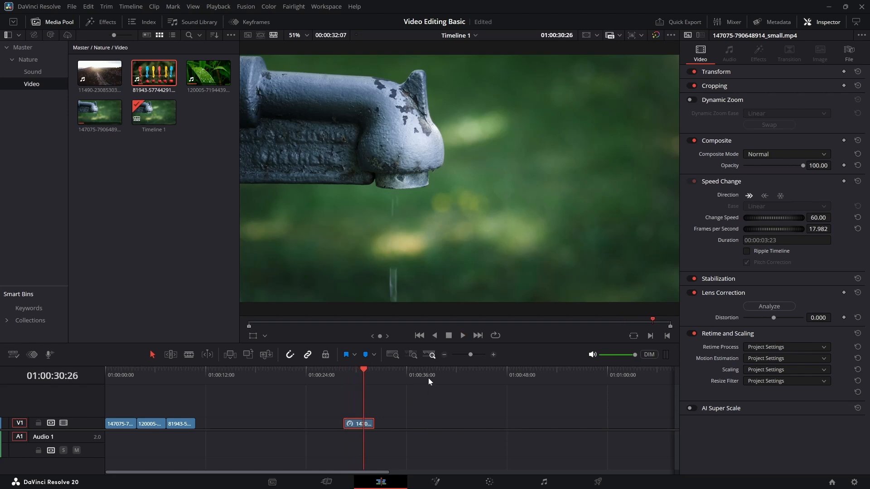
pyautogui.hotkey('ctrl', 'z')
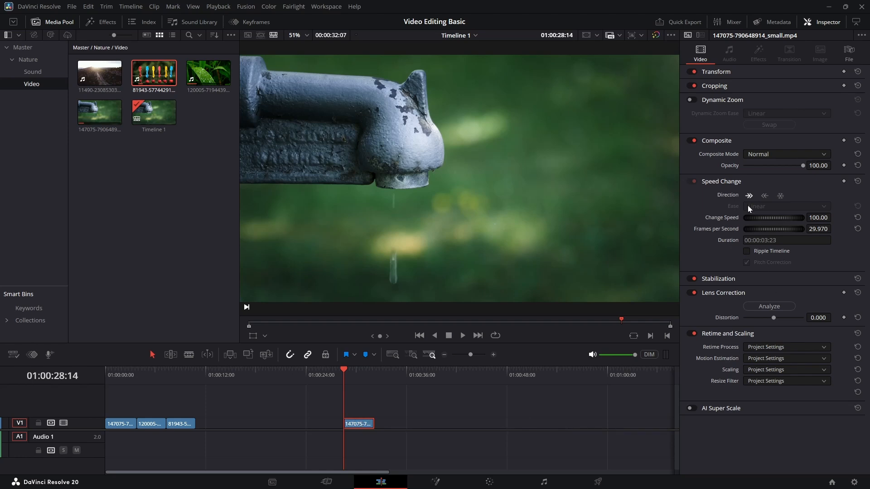
# Change the copied faucet clip's speed to 50 percent with Ripple Timeline enabled.
pyautogui.press('r')
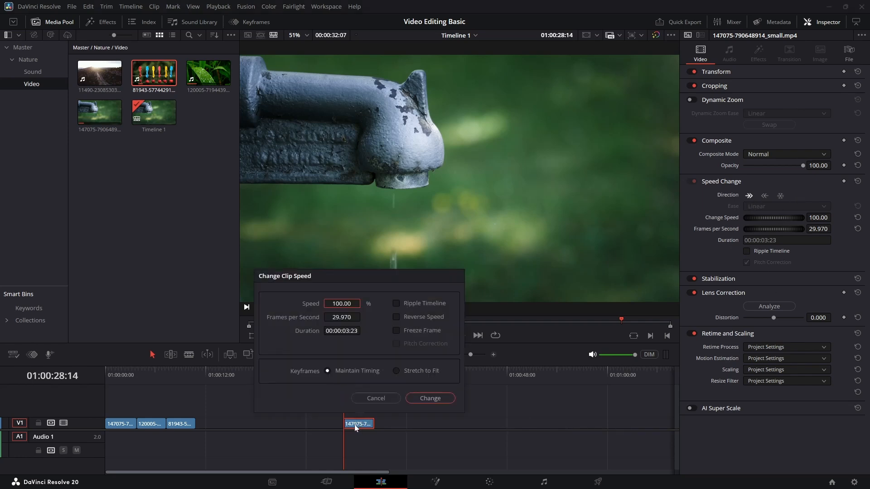
pyautogui.click(342, 303)
pyautogui.write('50')
pyautogui.press('Tab')
pyautogui.click(408, 398)
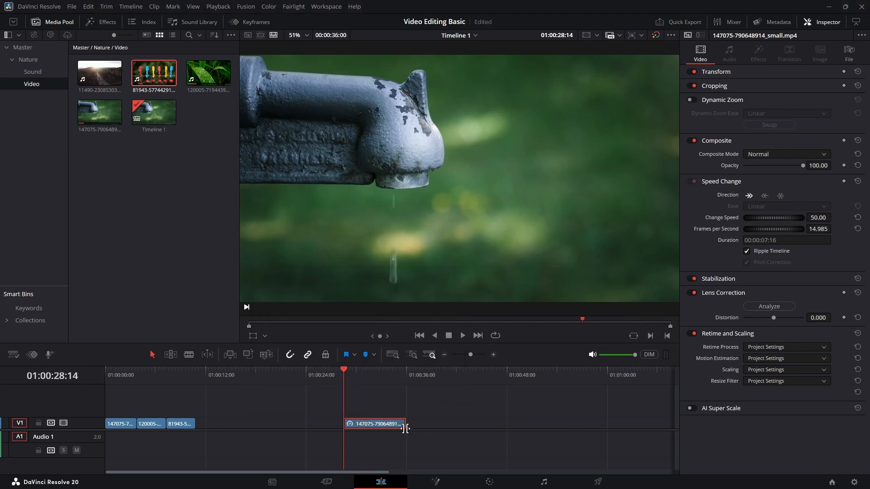
# Try extending the end of the slowed faucet copy, undo that, and delete the copy from V1.
pyautogui.moveTo(401, 428); pyautogui.dragTo(427, 428)
pyautogui.hotkey('ctrl', 'z')
pyautogui.click(379, 422)
pyautogui.press('Delete')
# Move the playhead to the start of Timeline 1 and look at the track management options for the video track.
pyautogui.moveTo(230, 375); pyautogui.dragTo(110, 389)
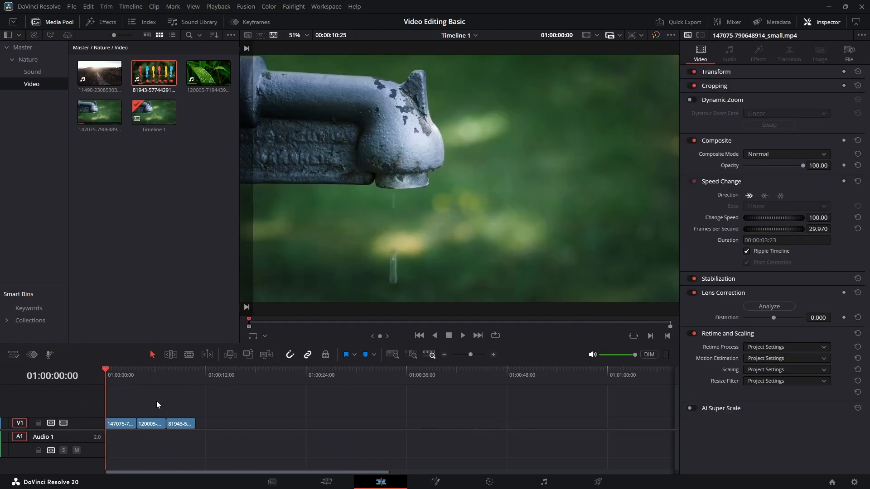
pyautogui.rightClick(83, 423)
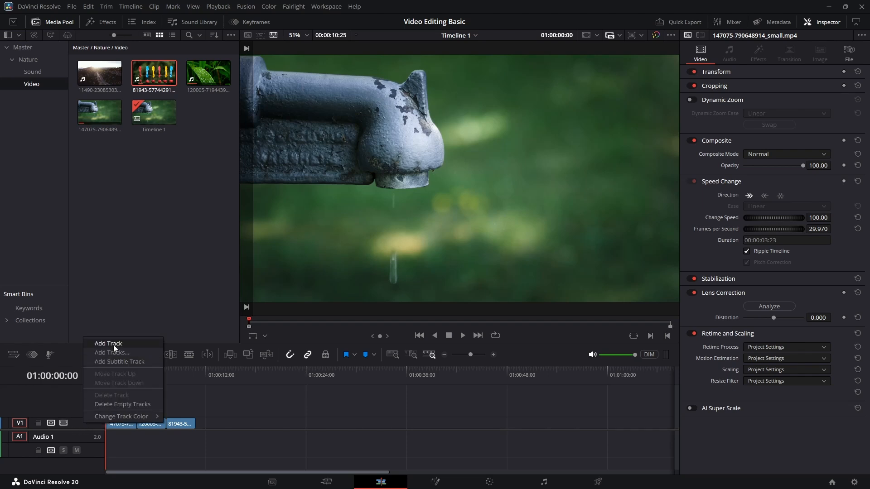
pyautogui.click(19, 441)
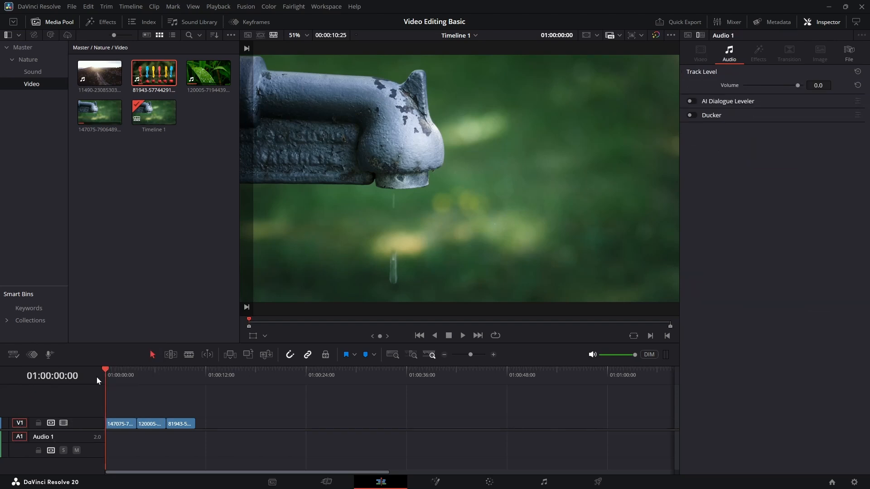
# Raise the video track height to about the middle of its range and reduce the audio track height to the minimum.
pyautogui.click(13, 355)
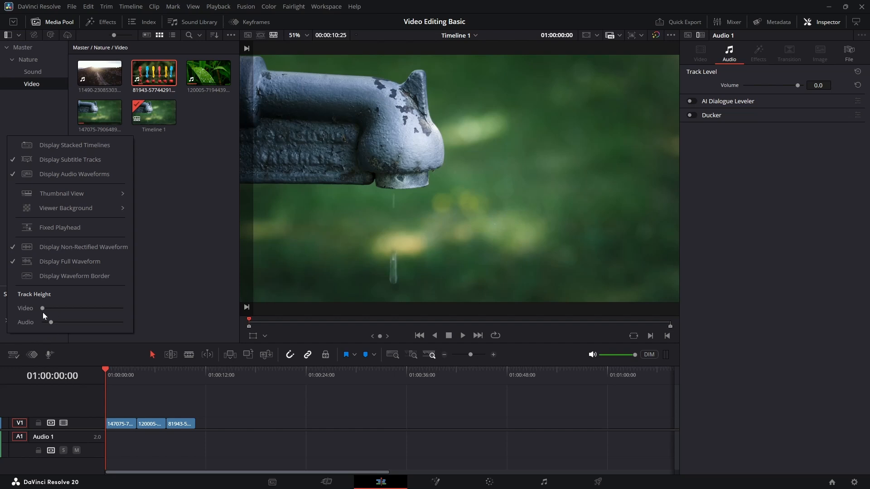
pyautogui.moveTo(45, 306); pyautogui.dragTo(85, 317)
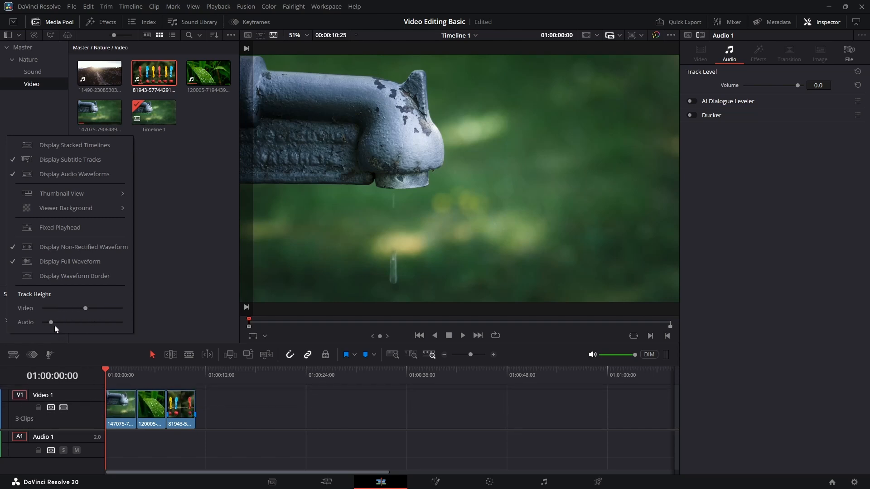
pyautogui.moveTo(53, 321)
pyautogui.mouseDown()
pyautogui.moveTo(85, 325)
pyautogui.moveTo(44, 327)
pyautogui.mouseUp()
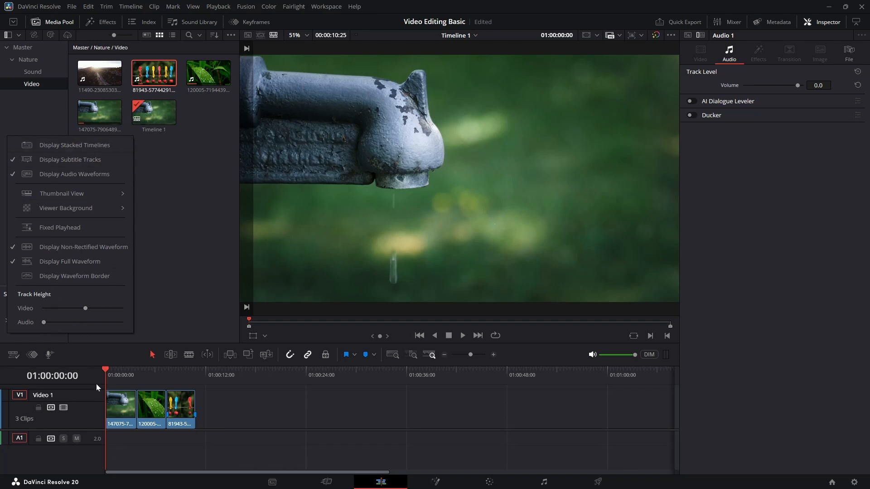
pyautogui.click(239, 427)
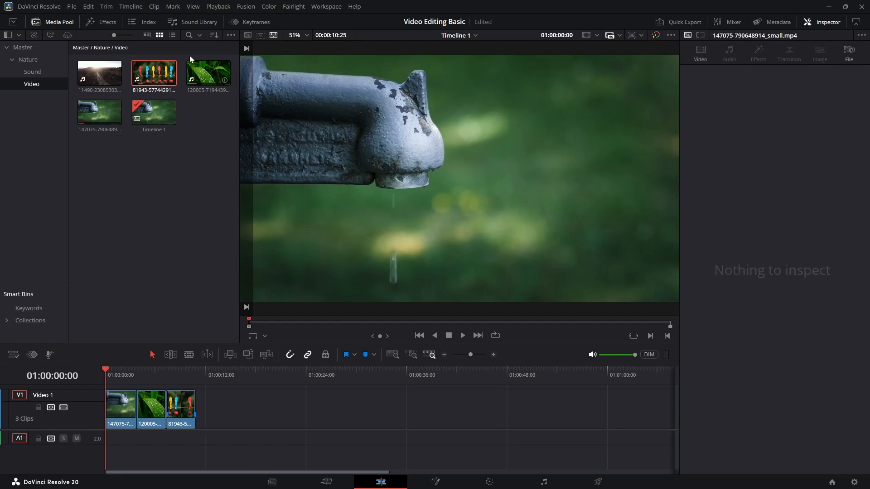
# Create a new timeline named 02-Nature from the wet leaf clip 120005-719443947.mp4, using the project settings.
pyautogui.click(209, 76)
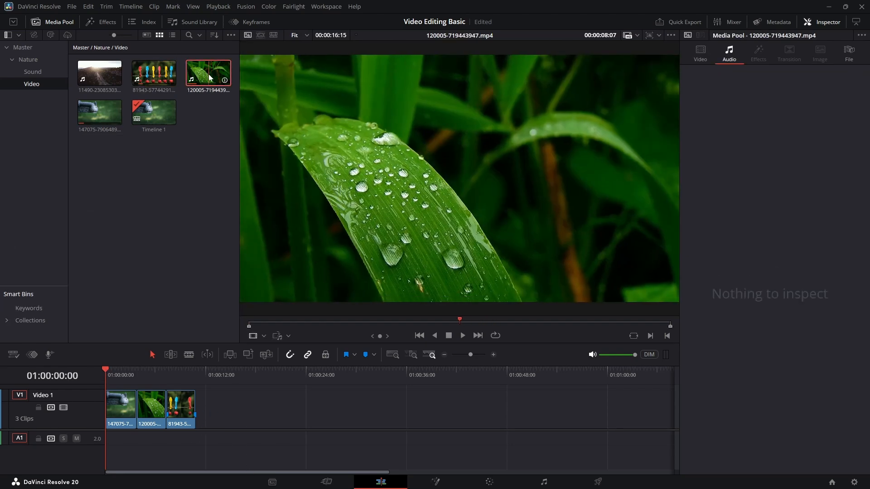
pyautogui.rightClick(209, 75)
pyautogui.click(232, 83)
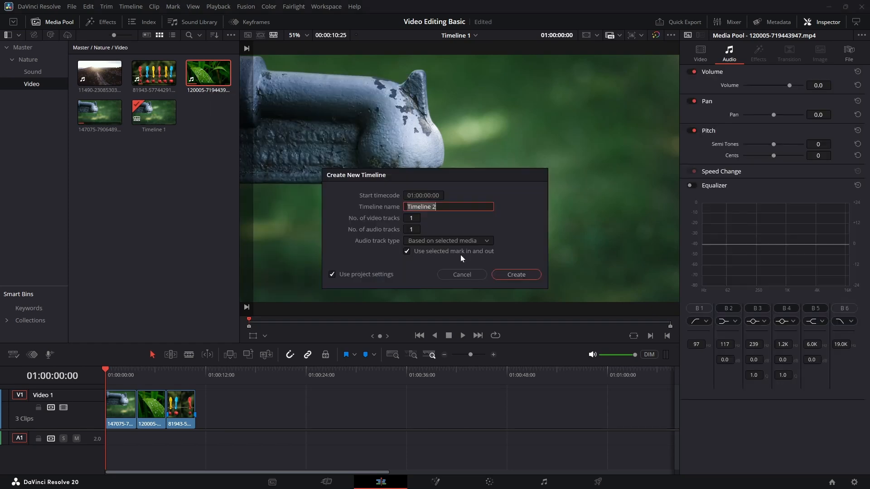
pyautogui.write('0')
pyautogui.write('Nature')
pyautogui.click(509, 275)
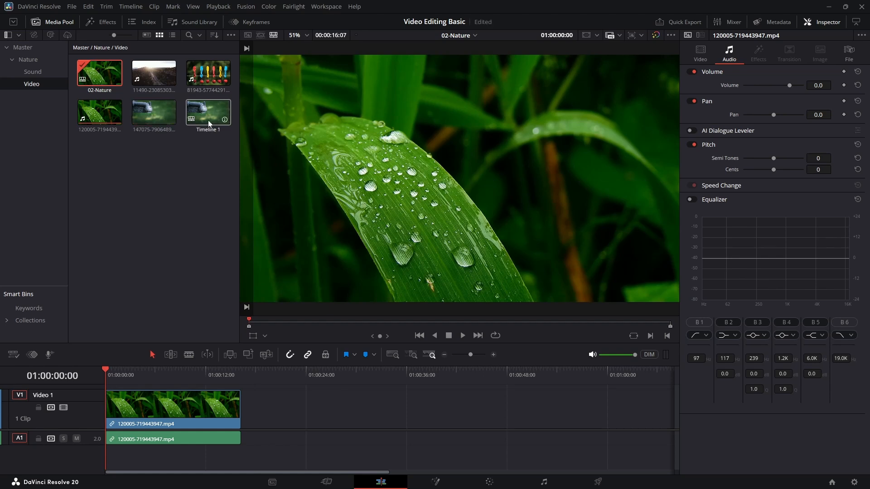
# Create a bin named Seq and move it into the Nature bin.
pyautogui.click(111, 155)
pyautogui.rightClick(38, 133)
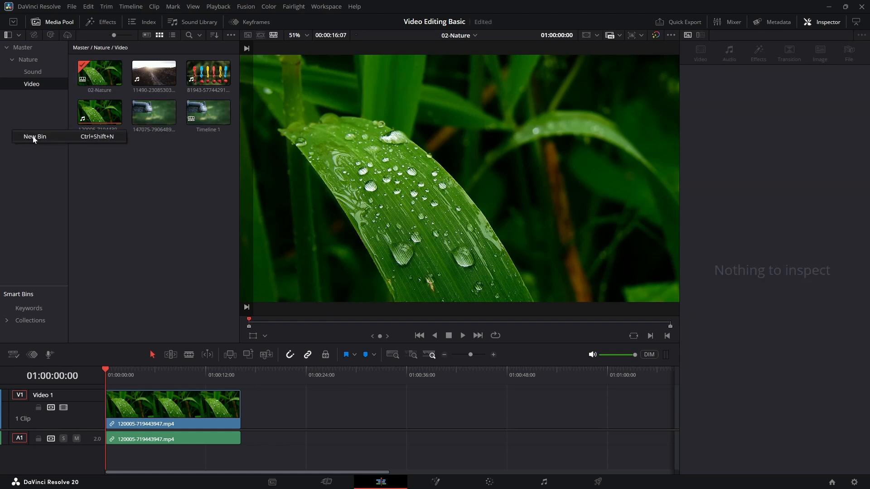
pyautogui.click(34, 137)
pyautogui.write('Seq')
pyautogui.press('Return')
pyautogui.moveTo(34, 96); pyautogui.dragTo(30, 116)
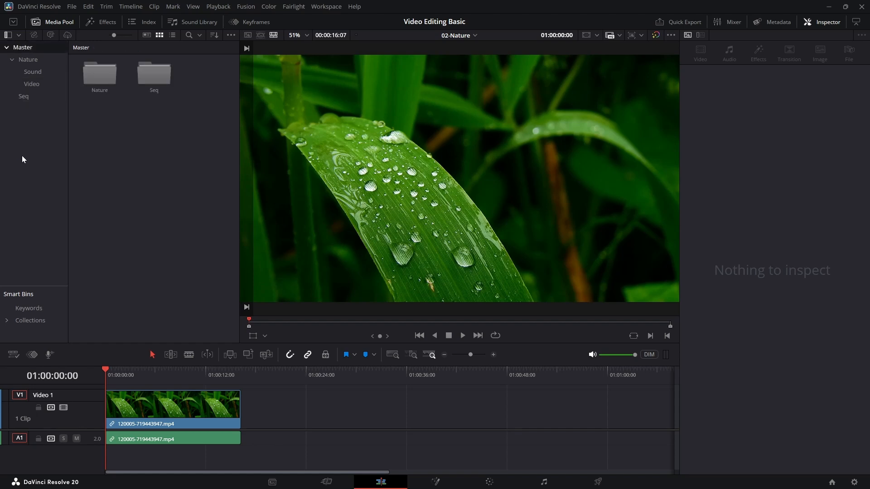
pyautogui.moveTo(25, 97); pyautogui.dragTo(28, 60)
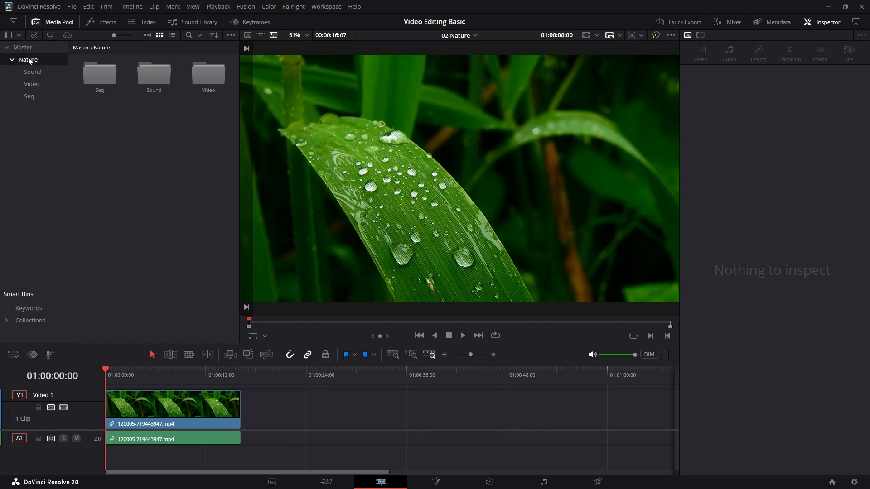
# Move the 02-Nature and Timeline 1 timelines from the Video bin into the Seq bin.
pyautogui.click(28, 97)
pyautogui.click(34, 86)
pyautogui.click(90, 79)
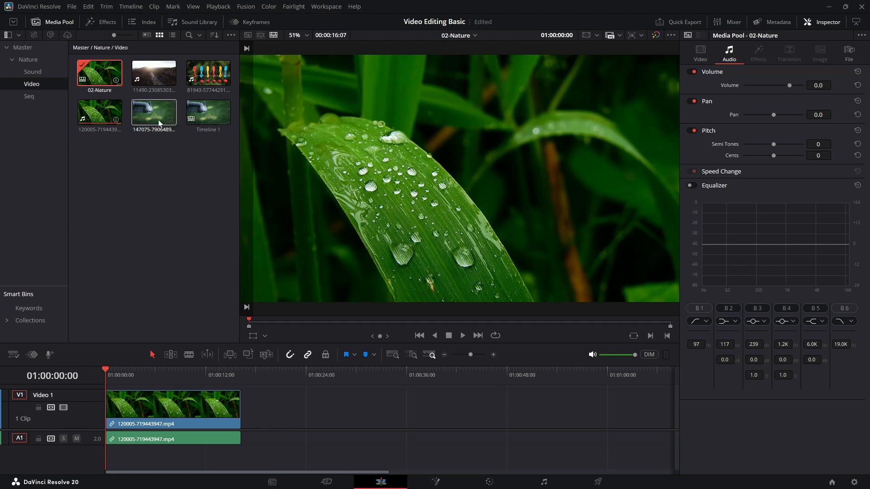
pyautogui.keyDown('ctrl'); pyautogui.click(209, 112); pyautogui.keyUp('ctrl')
pyautogui.moveTo(97, 79); pyautogui.dragTo(29, 97)
pyautogui.click(29, 97)
pyautogui.moveTo(164, 108); pyautogui.dragTo(109, 78)
pyautogui.click(112, 112)
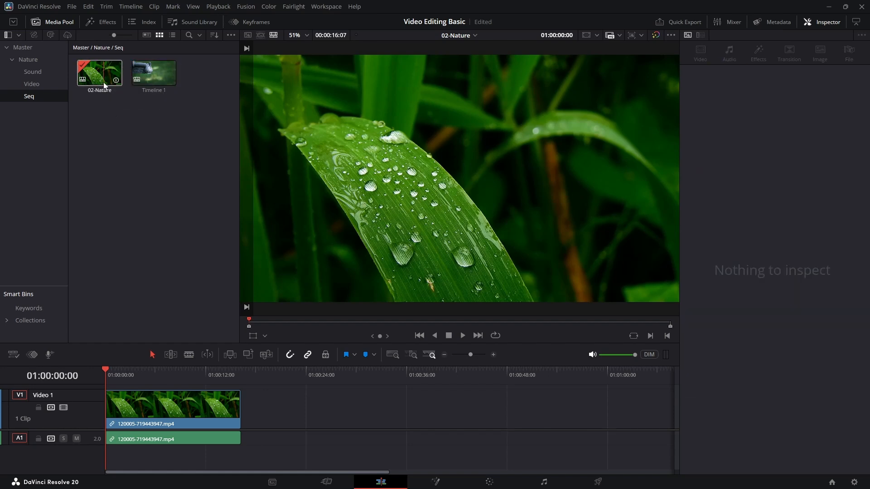
# Enable the stacked timelines display in the timeline view options.
pyautogui.click(79, 81)
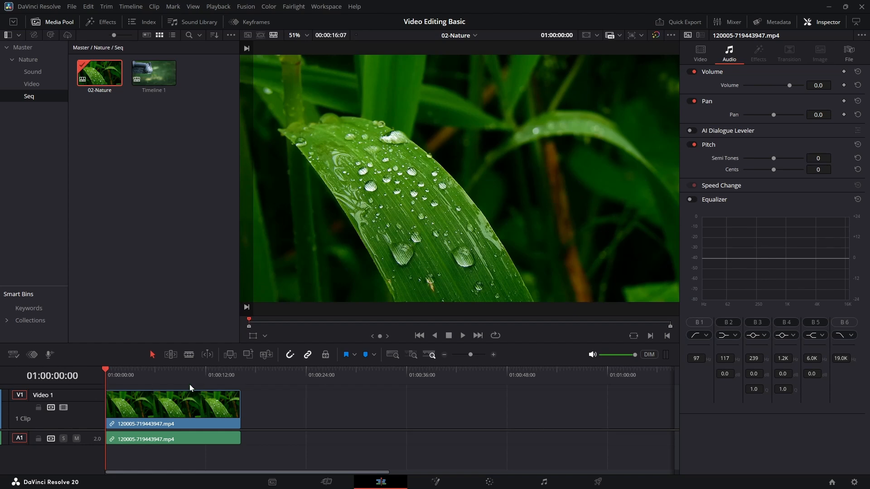
pyautogui.moveTo(148, 381); pyautogui.dragTo(105, 377)
pyautogui.click(13, 356)
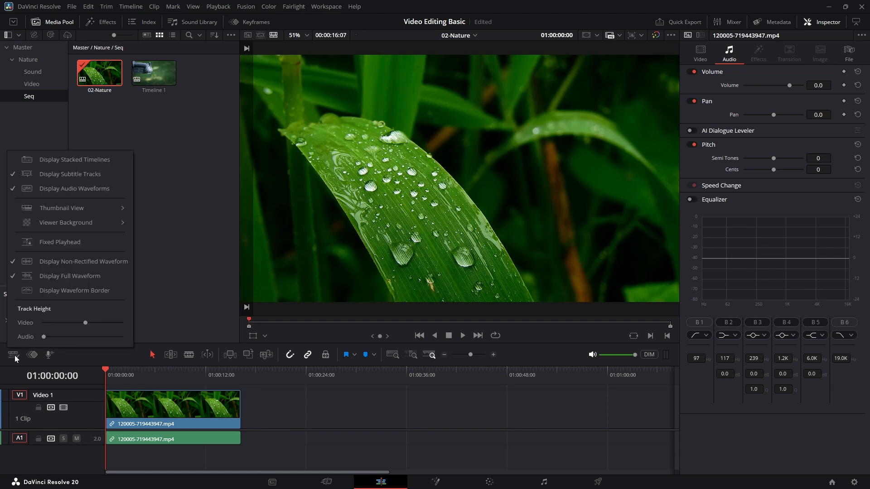
pyautogui.click(14, 357)
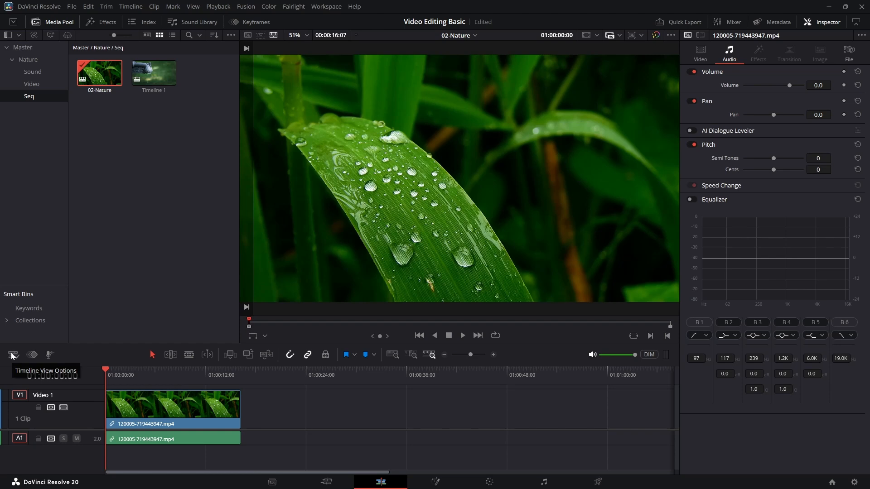
pyautogui.click(13, 356)
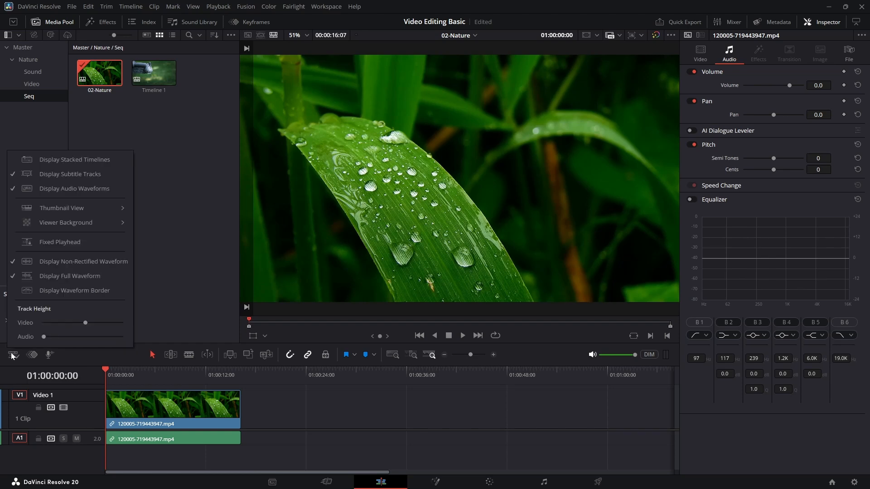
pyautogui.click(64, 165)
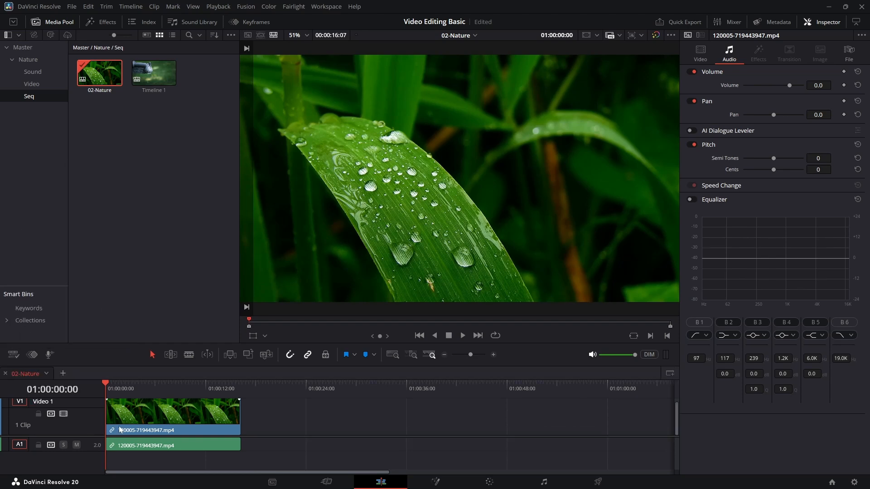
# Open Timeline 1 alongside 02-Nature, switch to 02-Nature and return to Timeline 1.
pyautogui.doubleClick(154, 73)
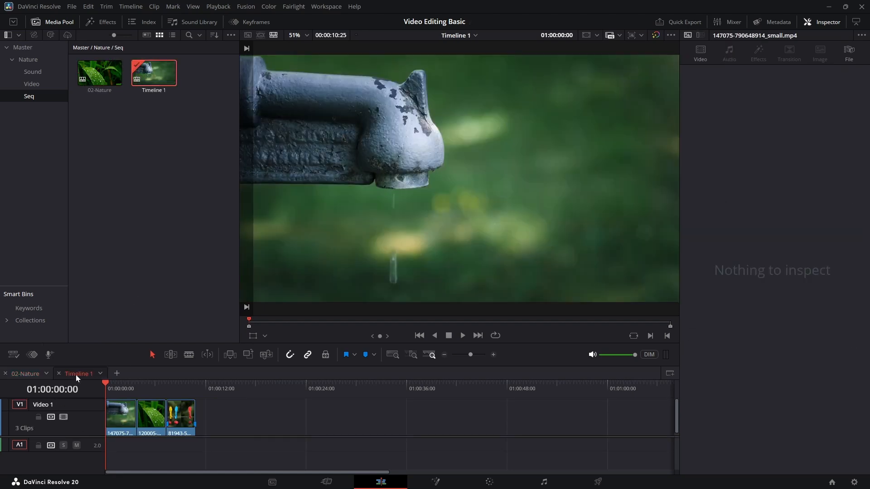
pyautogui.click(28, 373)
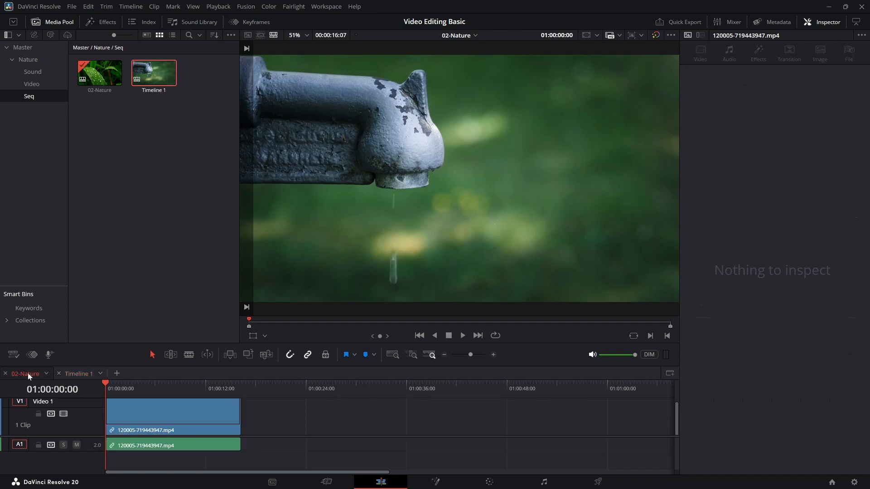
pyautogui.click(69, 375)
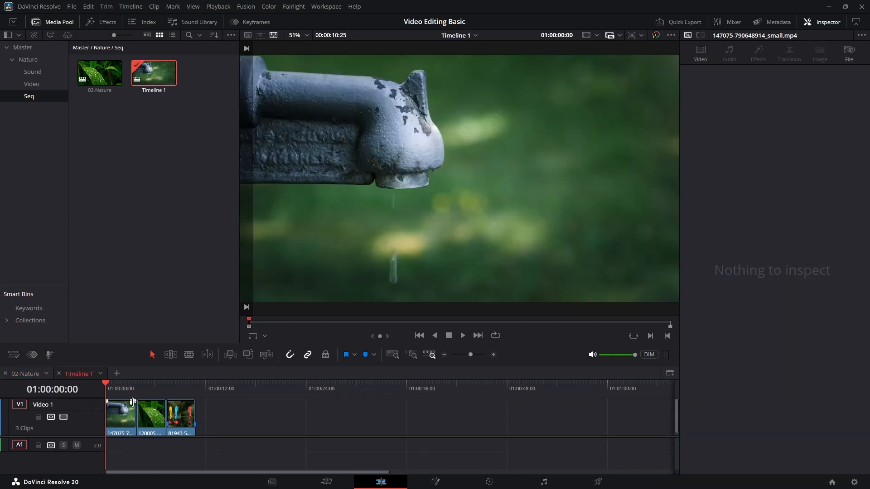
# Rename Timeline 1 in the Seq bin as Main.
pyautogui.click(170, 80)
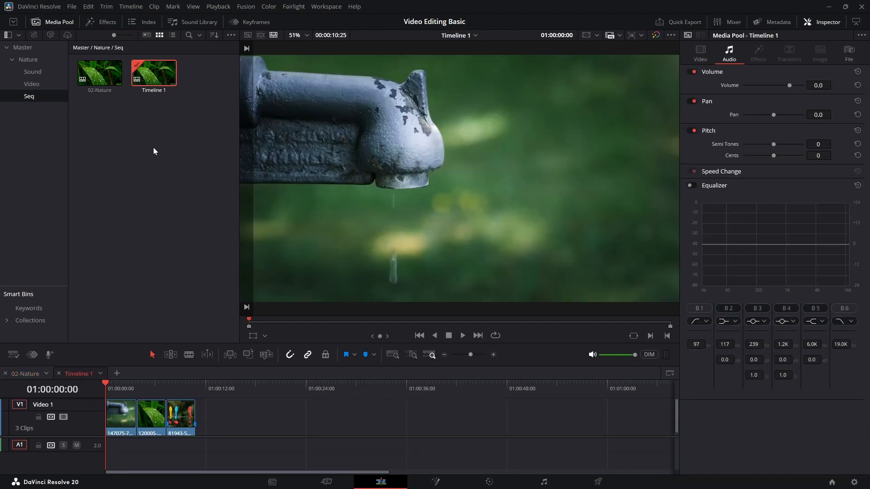
pyautogui.press('F2')
pyautogui.write('M')
pyautogui.press('Return')
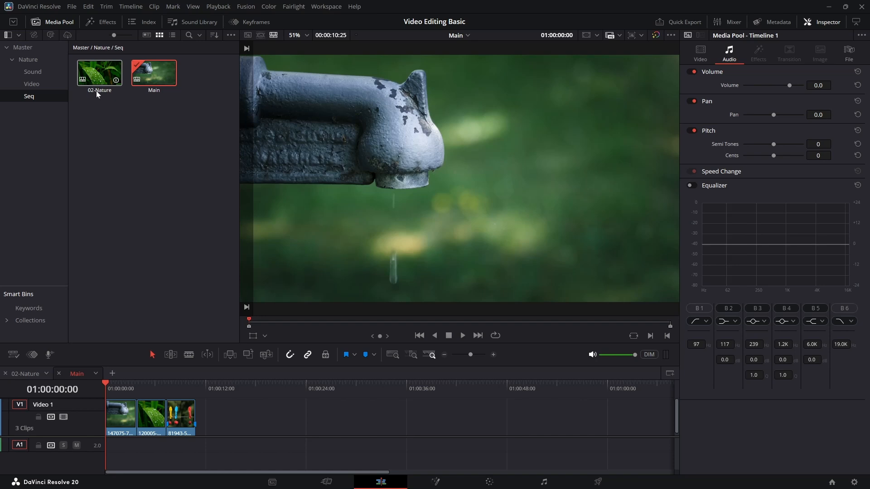
# Switch to the 02-Nature timeline and crop the leaf clip's right side by about 381.
pyautogui.click(35, 375)
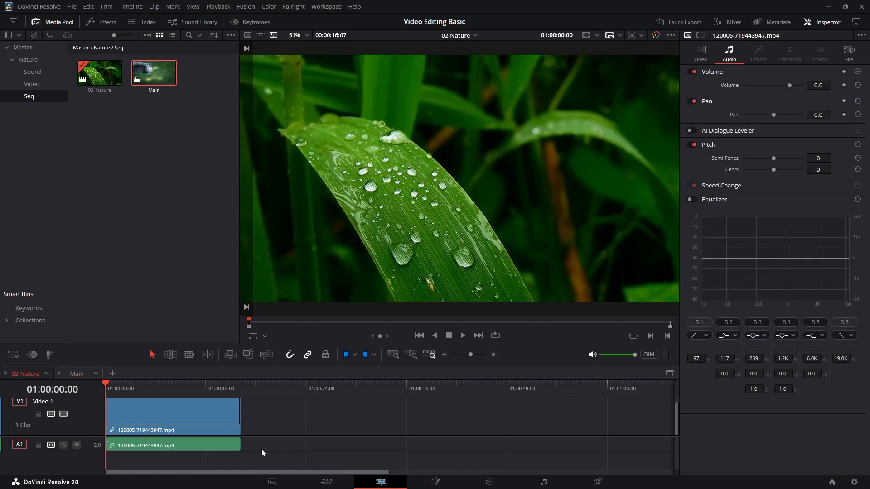
pyautogui.moveTo(143, 393); pyautogui.dragTo(168, 394)
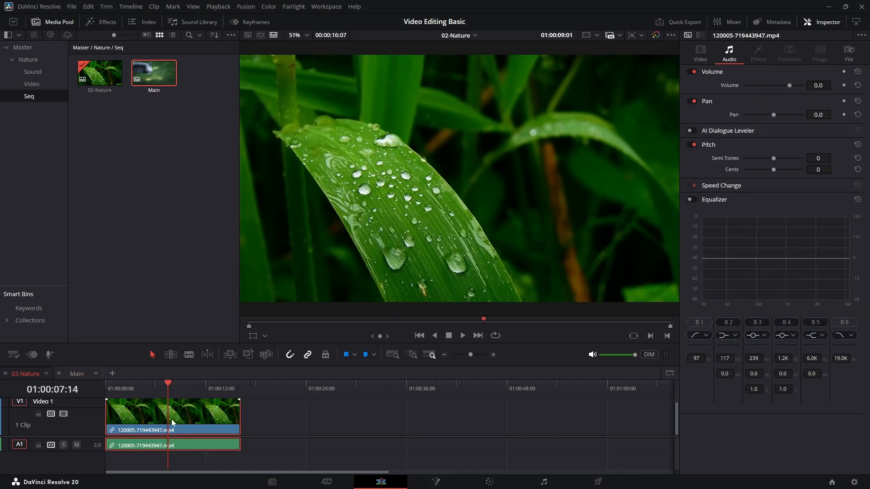
pyautogui.click(208, 415)
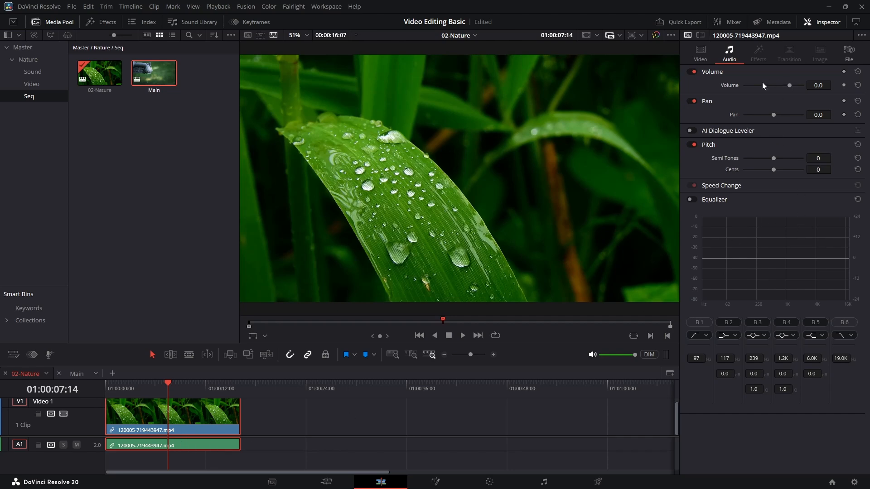
pyautogui.click(708, 60)
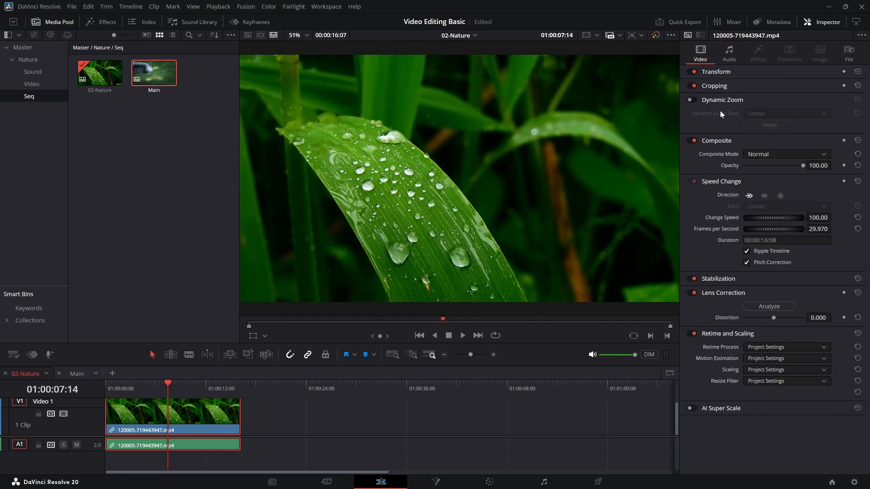
pyautogui.click(714, 86)
pyautogui.moveTo(744, 111); pyautogui.dragTo(753, 111)
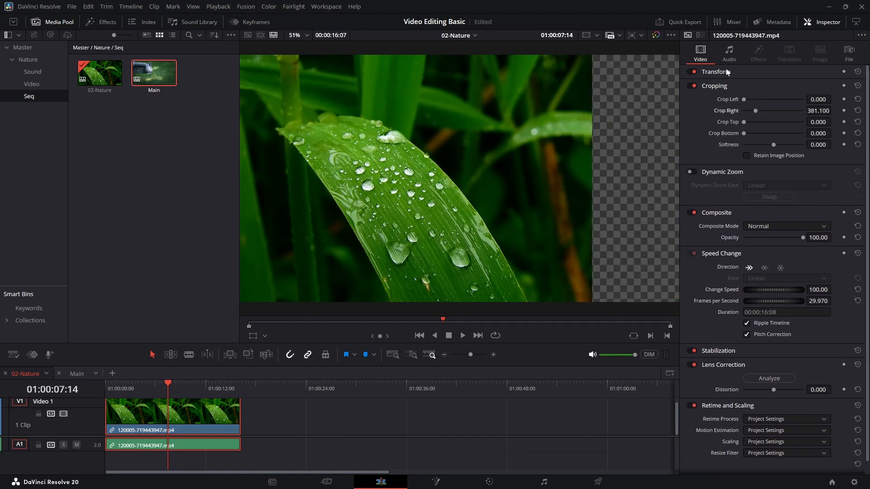
# Scale the leaf clip to 0.480 zoom and set Crop Bottom to about 165, Softness to about 89 and Crop Right to about 1011.
pyautogui.click(726, 69)
pyautogui.moveTo(812, 83); pyautogui.dragTo(788, 84)
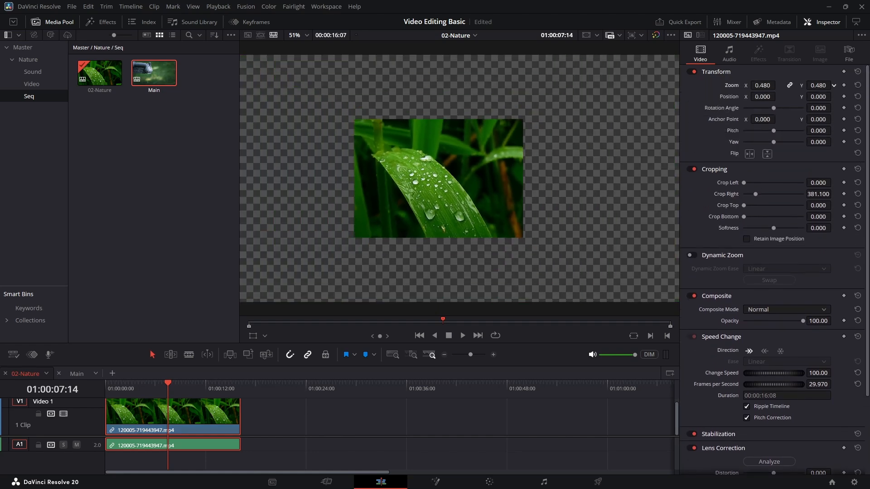
pyautogui.moveTo(746, 217); pyautogui.dragTo(799, 227)
pyautogui.moveTo(755, 194); pyautogui.dragTo(775, 194)
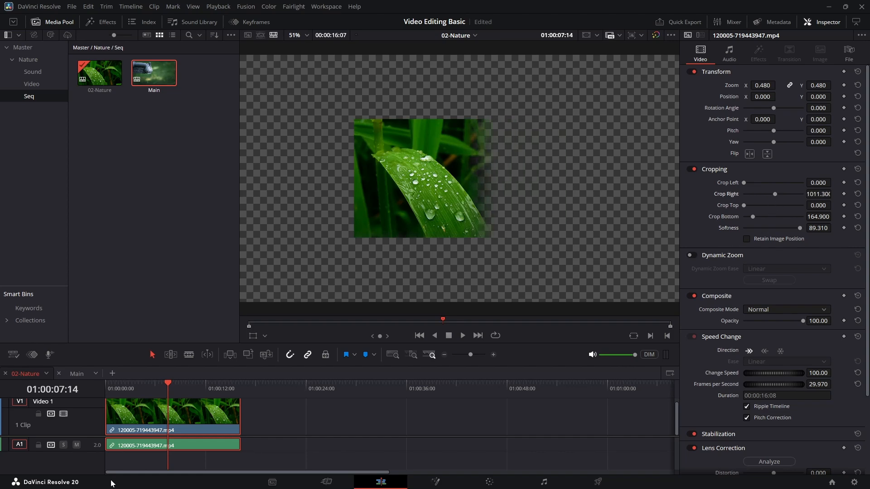
# Switch to the Main timeline and reduce its video track height to the minimum.
pyautogui.click(74, 374)
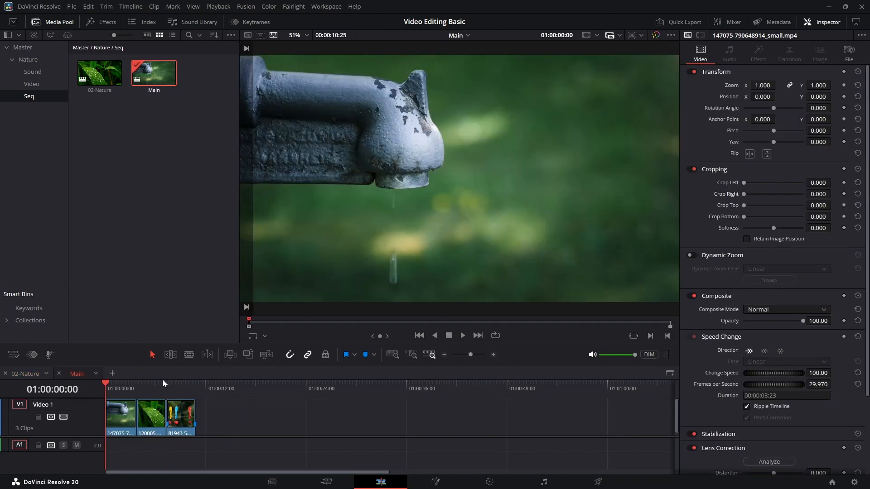
pyautogui.click(14, 356)
pyautogui.moveTo(85, 322); pyautogui.dragTo(36, 333)
pyautogui.click(126, 104)
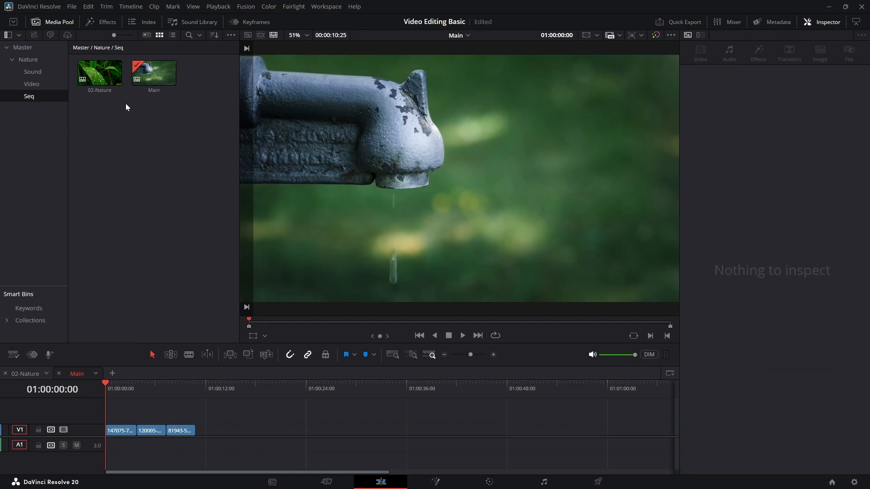
# Nest the 02-Nature timeline on a new V2 track in Main, starting above the middle clip.
pyautogui.moveTo(98, 78); pyautogui.dragTo(159, 422)
pyautogui.click(213, 461)
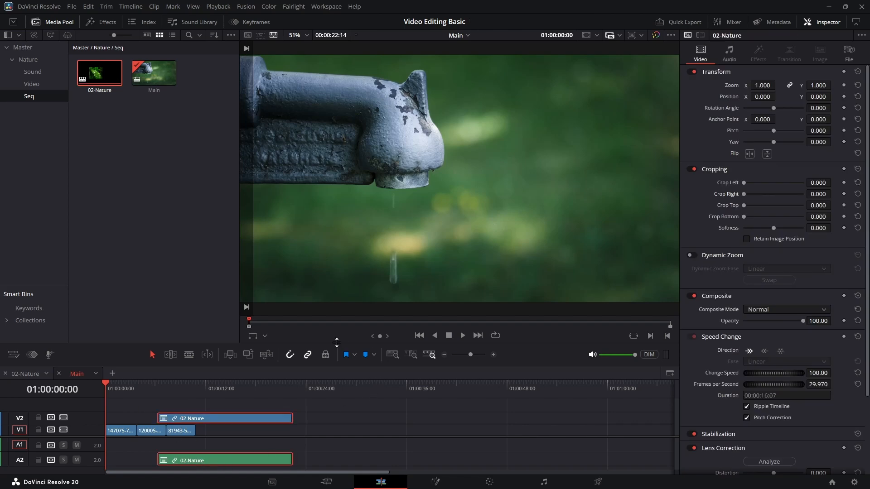
# Turn off linked selection to select only the nested clip's audio, and restore it to move the whole 02-Nature clip to about 13 seconds.
pyautogui.click(308, 356)
pyautogui.click(256, 447)
pyautogui.click(257, 460)
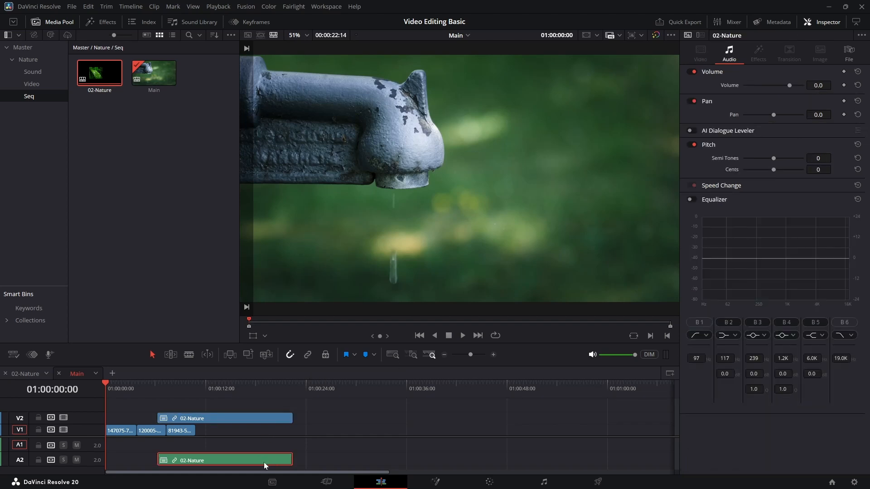
pyautogui.click(257, 449)
pyautogui.moveTo(204, 460); pyautogui.dragTo(262, 460)
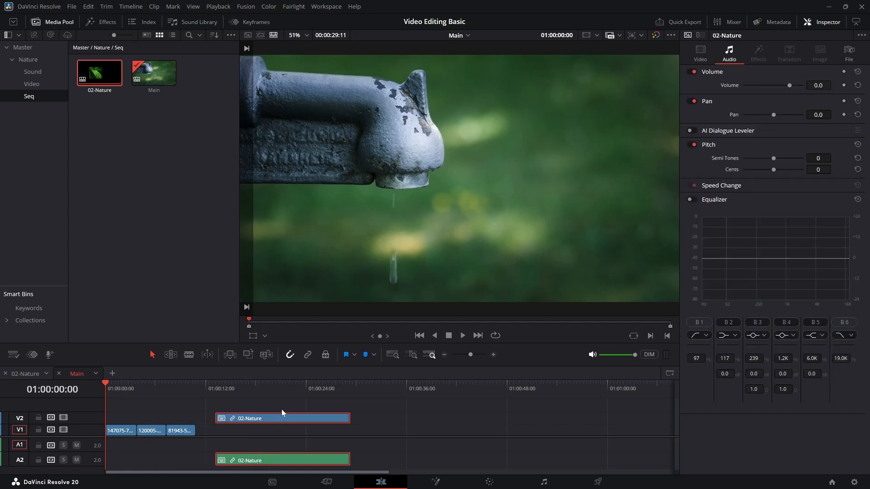
# Turn off linked selection and delete only the audio of the nested 02-Nature clip from A2, keeping its video on V2.
pyautogui.click(308, 355)
pyautogui.click(273, 447)
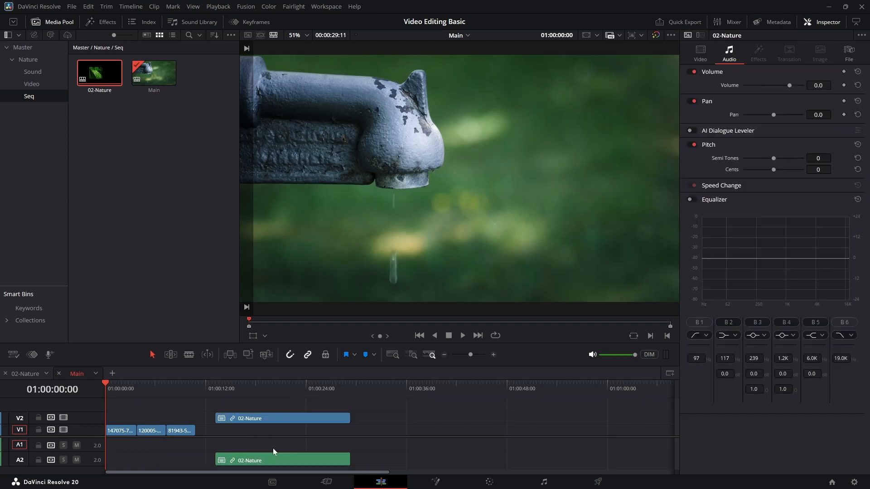
pyautogui.click(263, 459)
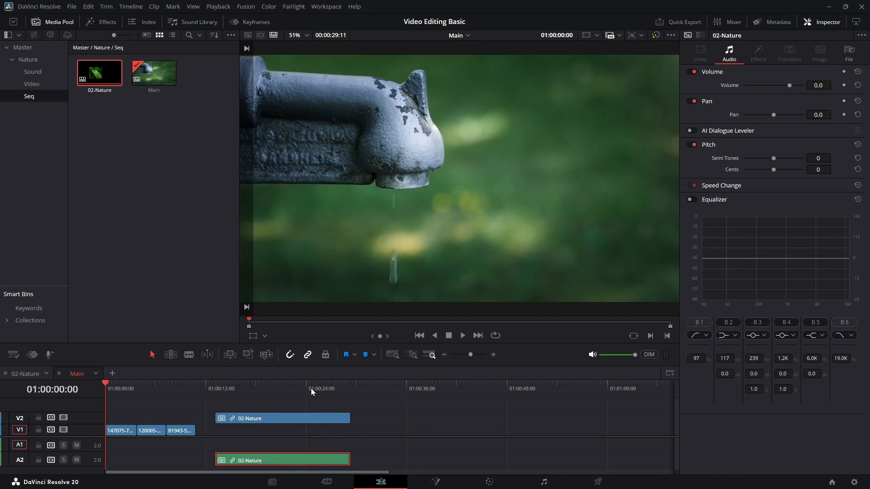
pyautogui.click(311, 356)
pyautogui.moveTo(271, 460); pyautogui.dragTo(262, 447)
pyautogui.press('Delete')
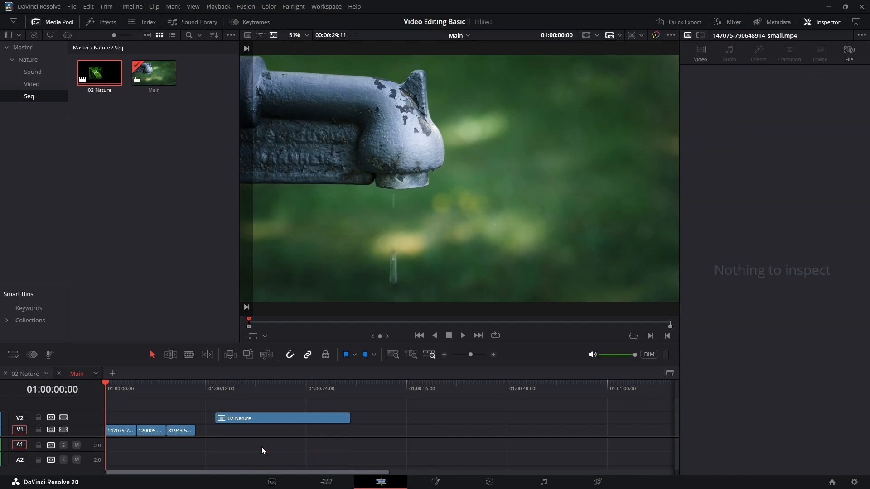
# Move the 02-Nature video clip to the start of V2, save, and compare it with the source 02-Nature timeline.
pyautogui.moveTo(224, 418); pyautogui.dragTo(74, 423)
pyautogui.hotkey('ctrl', 's')
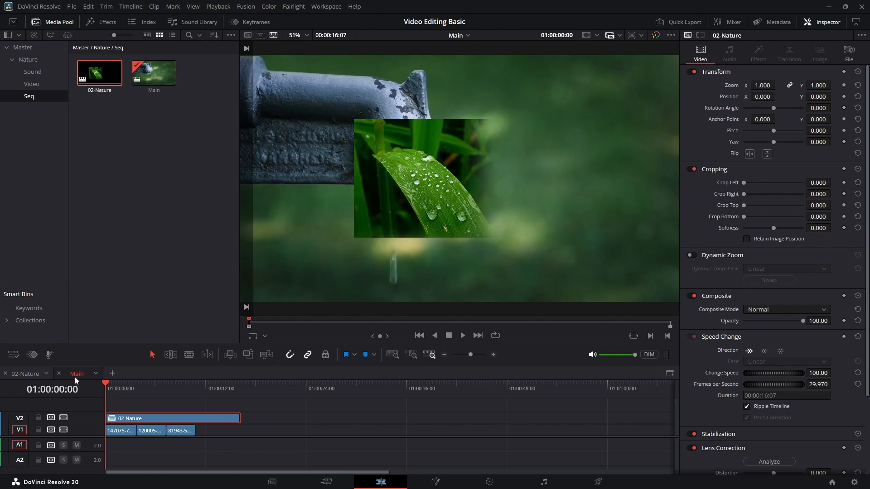
pyautogui.click(25, 374)
pyautogui.click(150, 431)
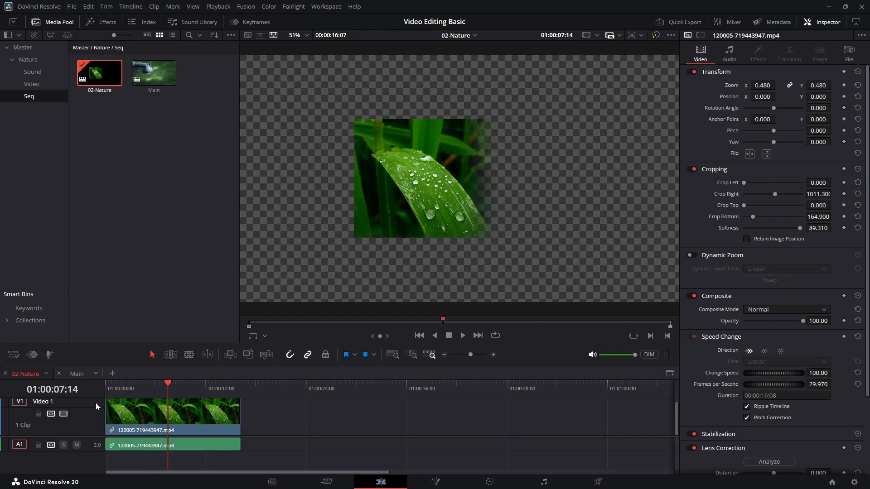
pyautogui.click(76, 374)
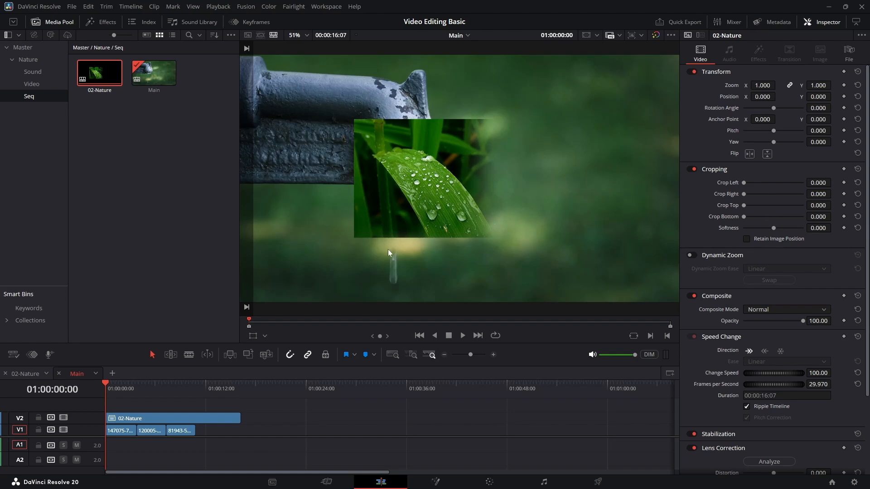
# Play part of the Main timeline, delete the nested 02-Nature clip from V2 and return the playhead to the start.
pyautogui.press('space')
pyautogui.press('space')
pyautogui.click(146, 419)
pyautogui.press('Delete')
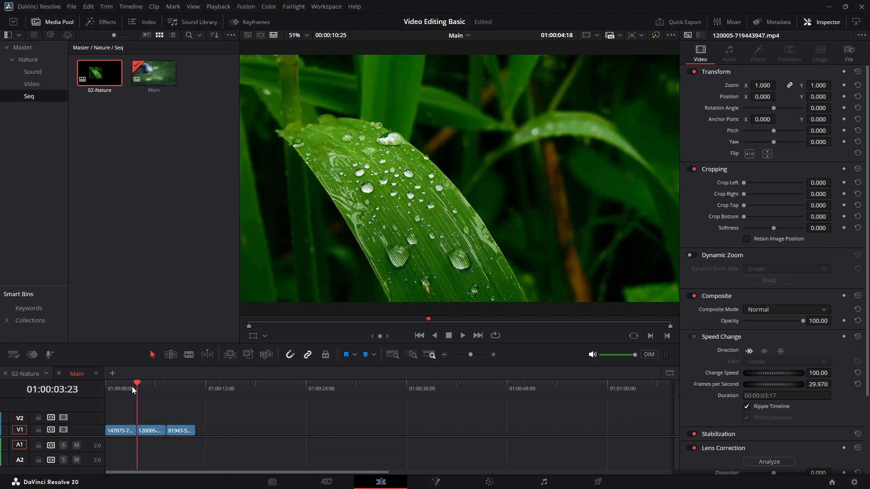
pyautogui.press('Home')
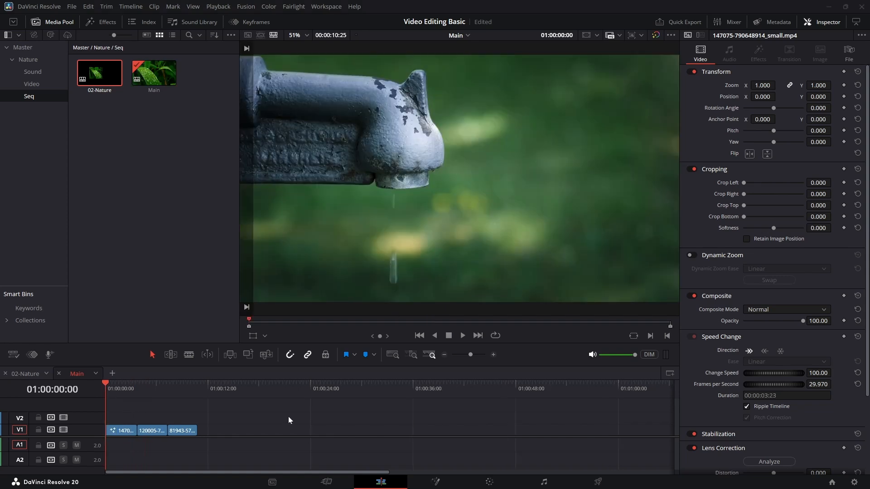
# Close the open 02-Nature timeline, save the project and turn off Display Stacked Timelines.
pyautogui.click(6, 374)
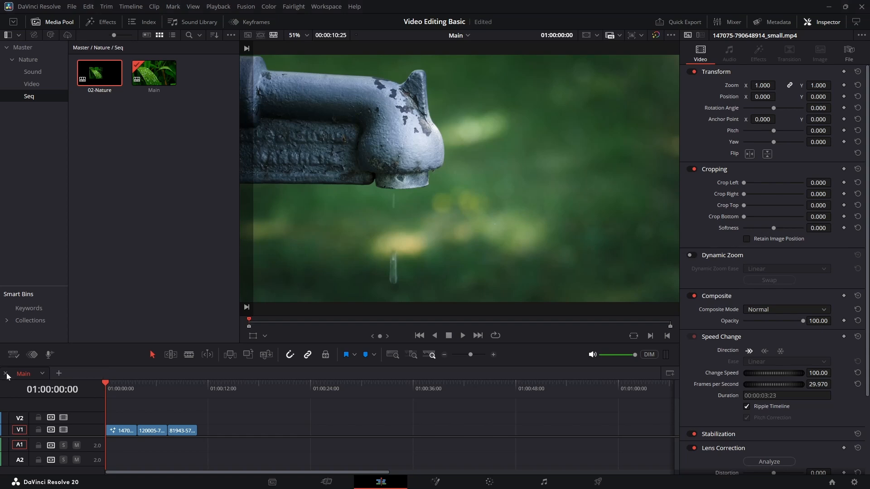
pyautogui.hotkey('ctrl', 's')
pyautogui.click(12, 355)
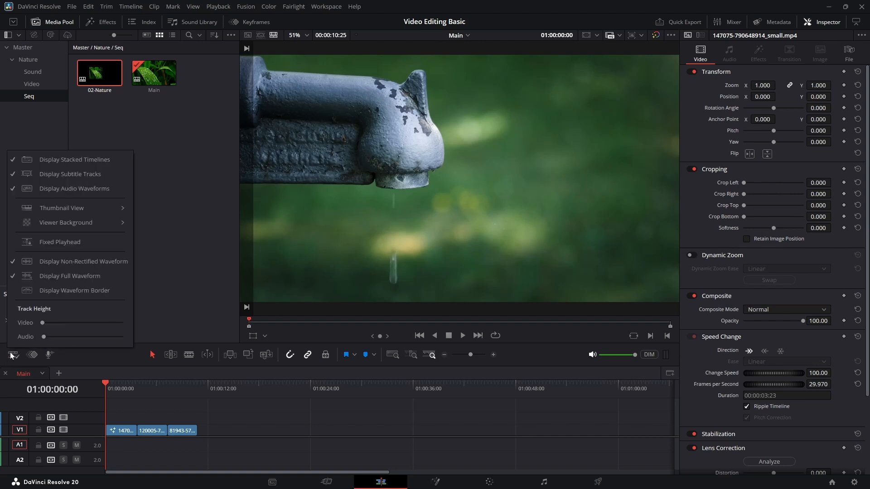
pyautogui.click(44, 159)
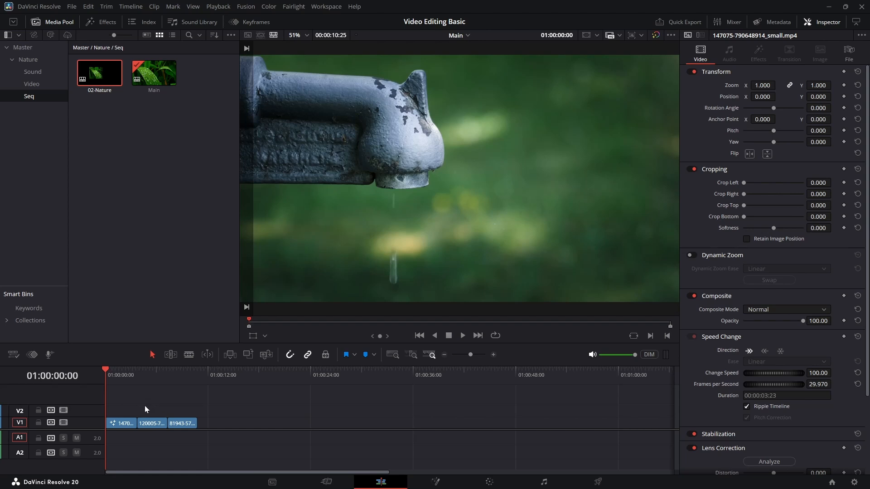
# Inspect the three V1 clips at different zoom levels and scroll along the Main timeline and back.
pyautogui.scroll(3, 143, 405)
pyautogui.scroll(-3, 143, 406)
pyautogui.scroll(2, 143, 405)
pyautogui.scroll(1, 178, 415)
pyautogui.scroll(-4, 173, 415)
pyautogui.scroll(3, 173, 414)
pyautogui.scroll(-2, 173, 415)
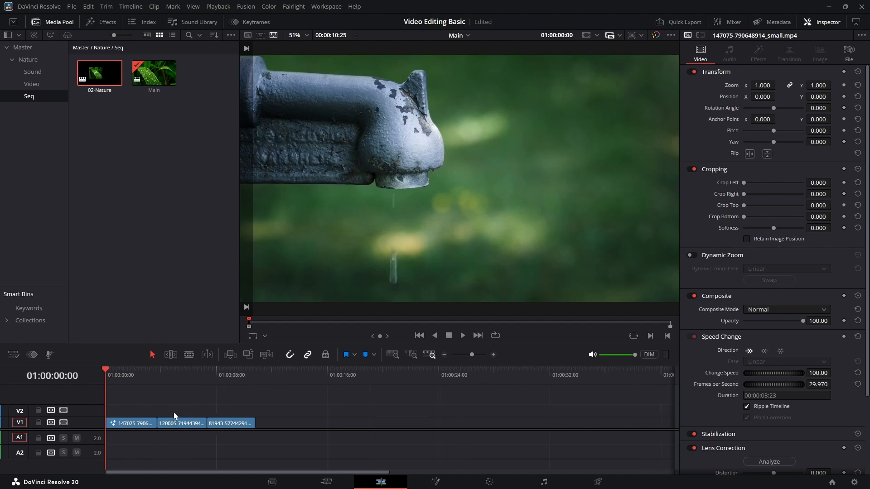
pyautogui.hscroll(2, 173, 408)
pyautogui.hscroll(-2, 173, 408)
pyautogui.hscroll(5, 258, 419)
pyautogui.moveTo(369, 472); pyautogui.dragTo(135, 472)
pyautogui.hscroll(4, 395, 441)
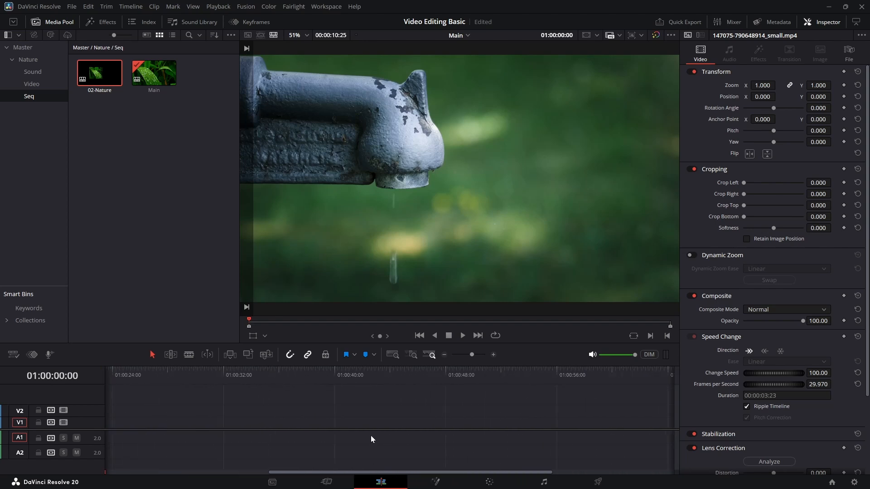
pyautogui.hscroll(-4, 369, 436)
pyautogui.scroll(3, 176, 405)
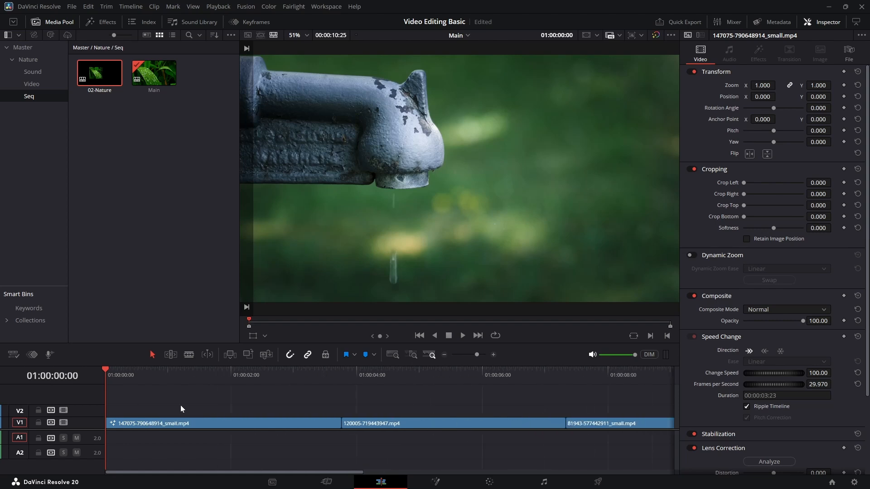
pyautogui.scroll(-5, 181, 409)
pyautogui.scroll(4, 165, 401)
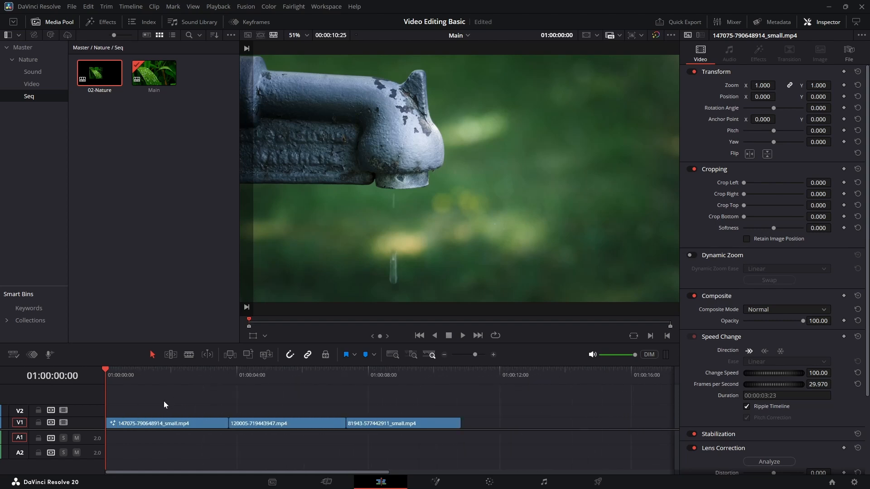
pyautogui.scroll(-2, 499, 415)
pyautogui.scroll(2, 500, 418)
pyautogui.hscroll(3, 500, 419)
pyautogui.hscroll(-3, 503, 421)
pyautogui.scroll(-3, 503, 421)
pyautogui.scroll(3, 561, 423)
# Fit the whole Main timeline with Full Extent Zoom, and switch to Detail Zoom with the 120005-719443947.mp4 clip selected.
pyautogui.click(393, 355)
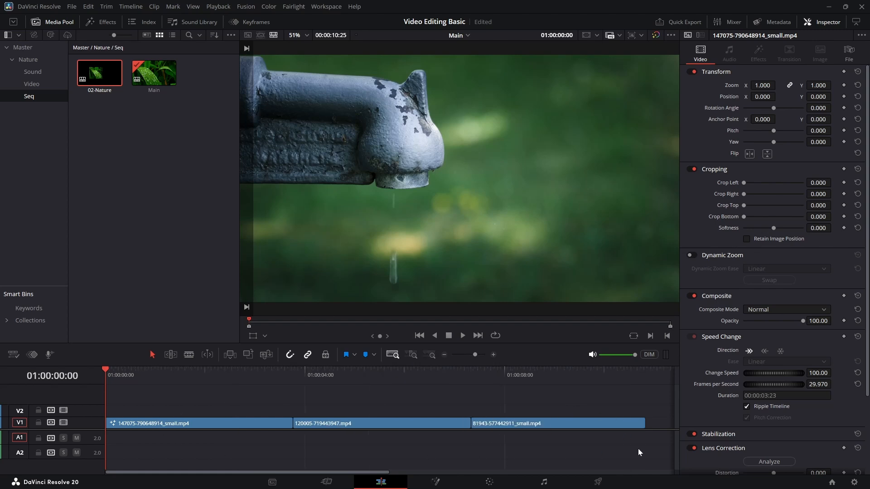
pyautogui.click(388, 423)
pyautogui.click(411, 355)
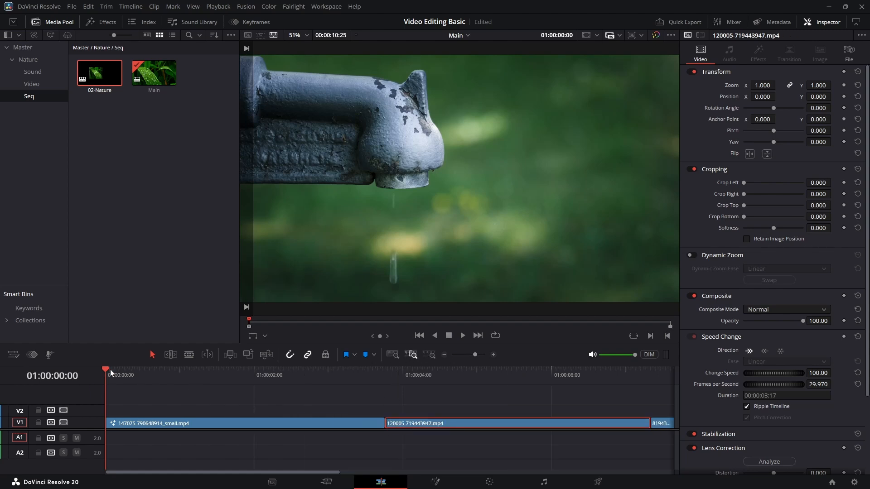
# Scrub the playhead to 01:00:06:16, centre the Detail Zoom view on it, and place the playhead at 01:00:10:09.
pyautogui.moveTo(110, 368); pyautogui.dragTo(591, 388)
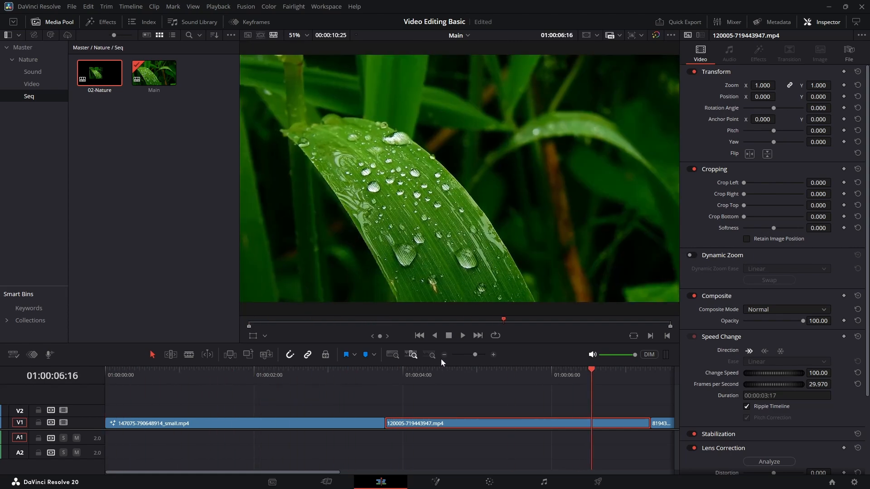
pyautogui.click(412, 355)
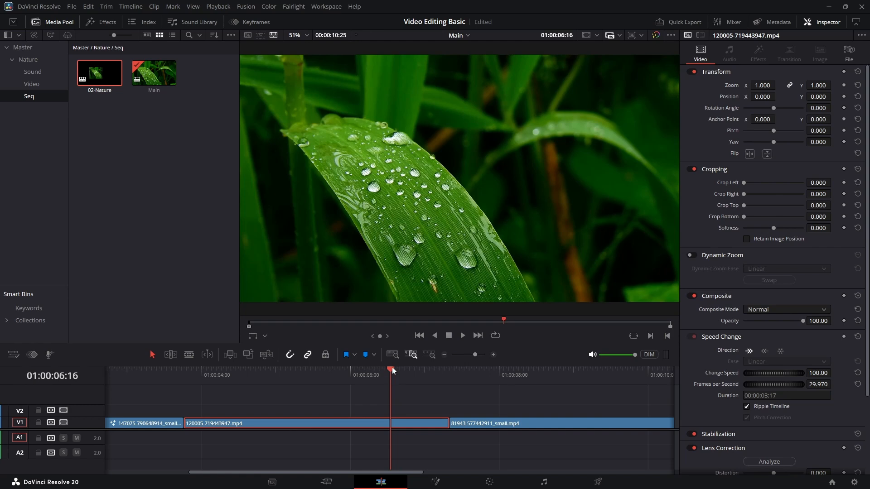
pyautogui.hscroll(5, 459, 404)
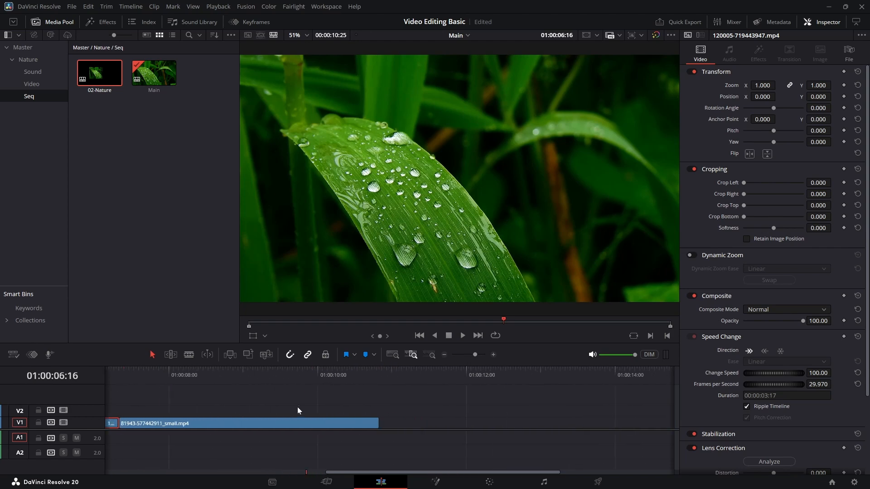
pyautogui.click(341, 372)
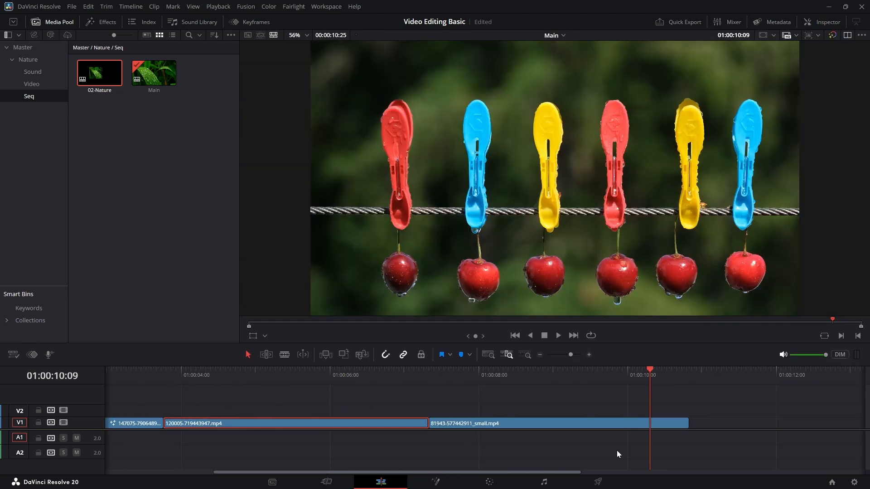
# Examine the clips around the playhead in Custom Zoom, zooming the timeline repeatedly in and out.
pyautogui.scroll(-5, 617, 454)
pyautogui.scroll(3, 617, 454)
pyautogui.scroll(-2, 617, 454)
pyautogui.scroll(4, 617, 454)
pyautogui.scroll(-2, 617, 451)
pyautogui.scroll(2, 570, 354)
pyautogui.scroll(-3, 567, 354)
pyautogui.scroll(3, 561, 354)
pyautogui.scroll(-2, 575, 354)
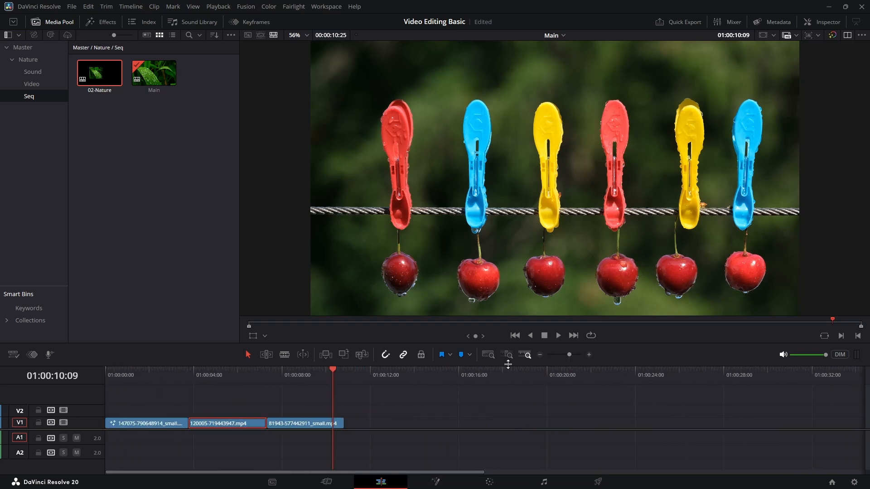
pyautogui.scroll(2, 517, 412)
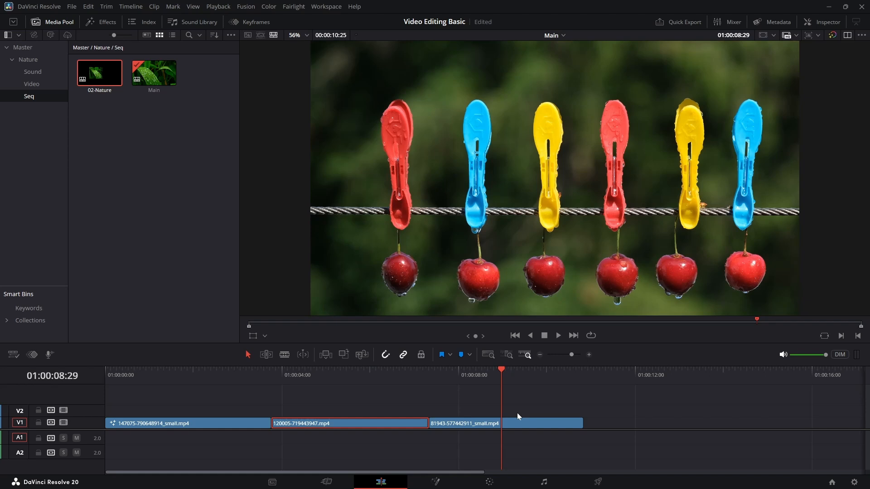
# Jump the playhead between the timeline's start and end and step it through the edit points between the clips.
pyautogui.press('Home')
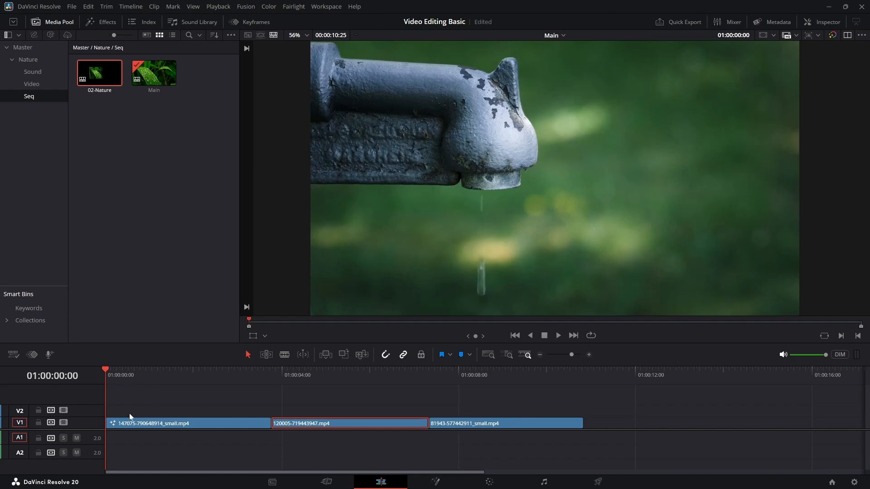
pyautogui.press('End')
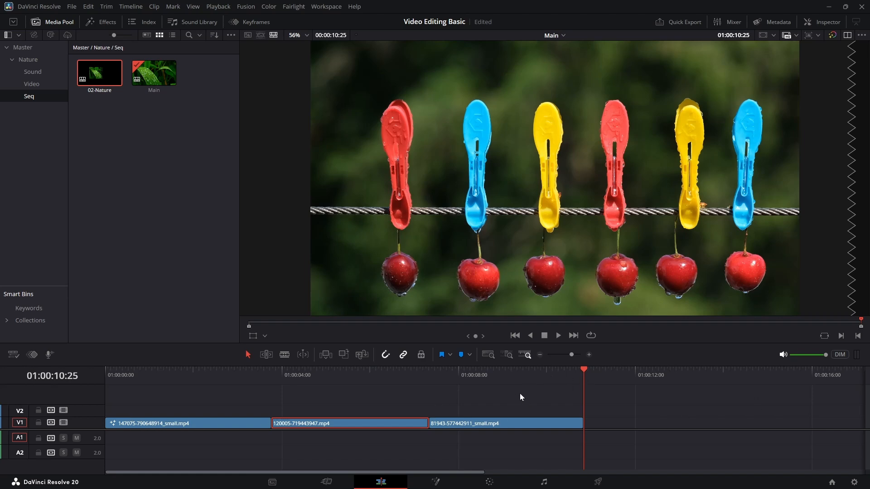
pyautogui.hotkey('shift', 'Up')
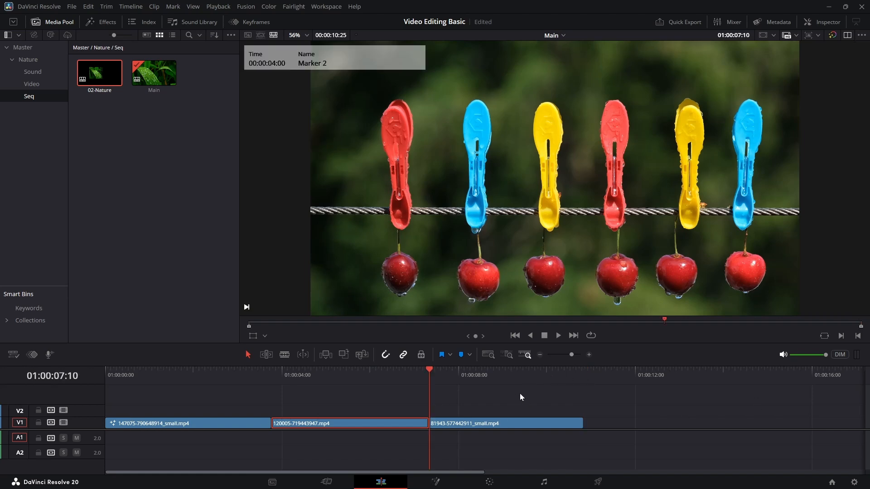
pyautogui.press('Up')
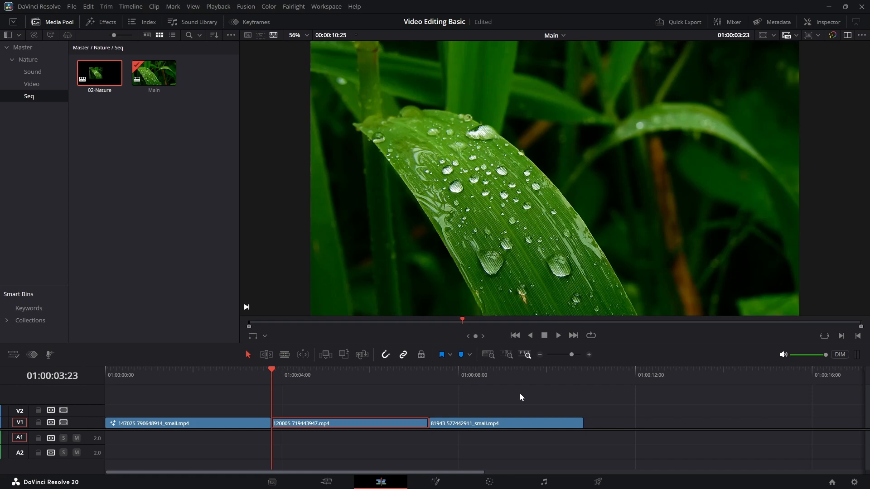
pyautogui.press('Up')
pyautogui.press('Down')
pyautogui.press('Up')
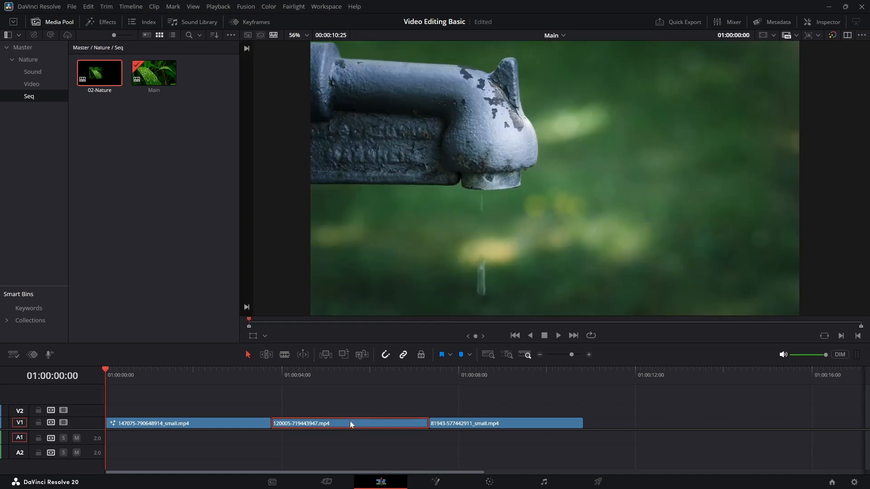
pyautogui.hotkey('shift', 'Down')
# Hide the Inspector and the Media Pool to widen the viewer, and briefly show and hide the Effects library.
pyautogui.click(828, 21)
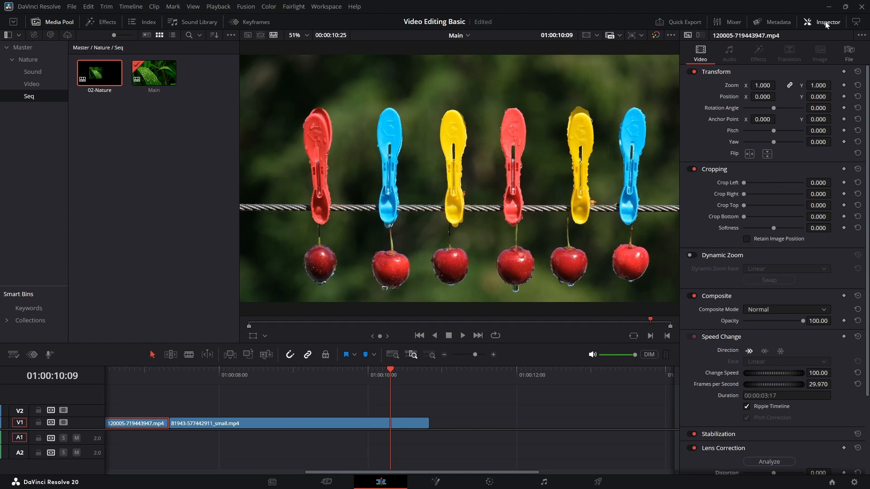
pyautogui.click(827, 23)
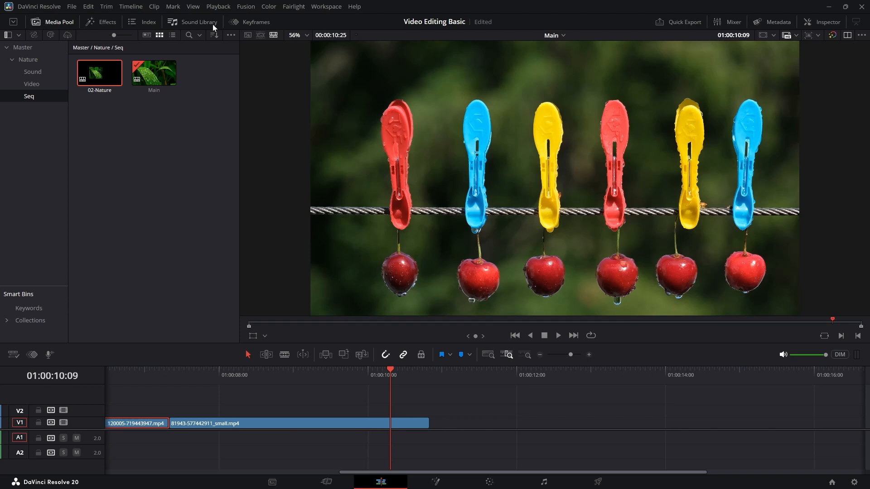
pyautogui.click(47, 21)
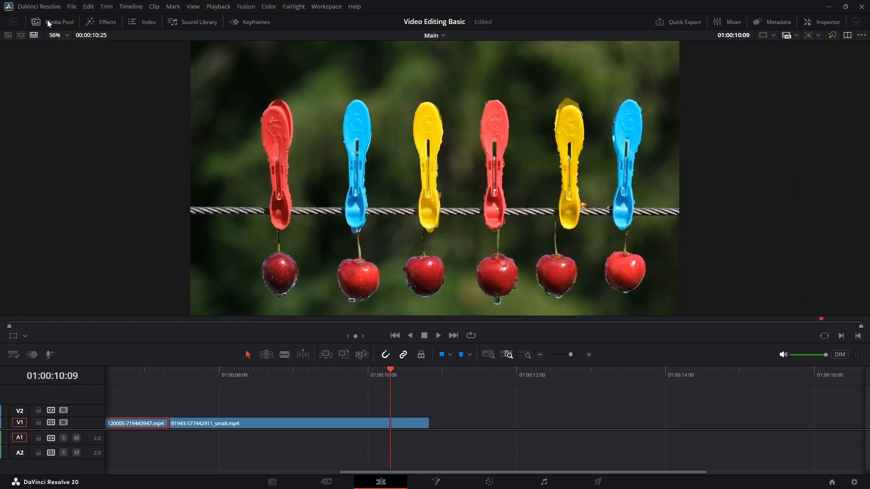
pyautogui.click(108, 23)
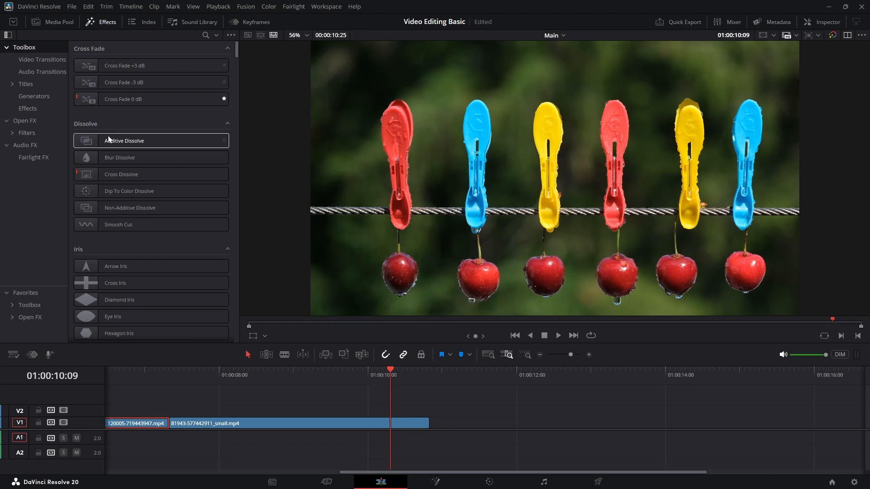
pyautogui.click(107, 23)
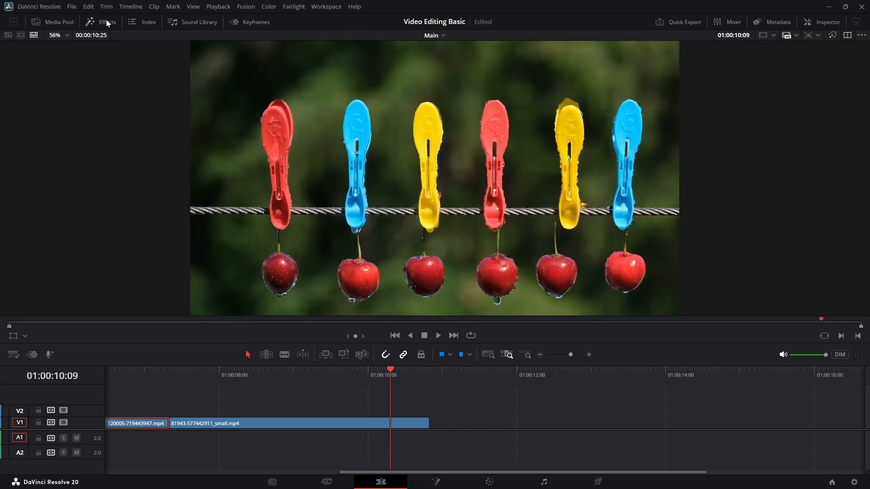
# Briefly show and hide the Sound Library, the Keyframes panel and the Effects library.
pyautogui.click(194, 23)
pyautogui.click(193, 24)
pyautogui.click(255, 22)
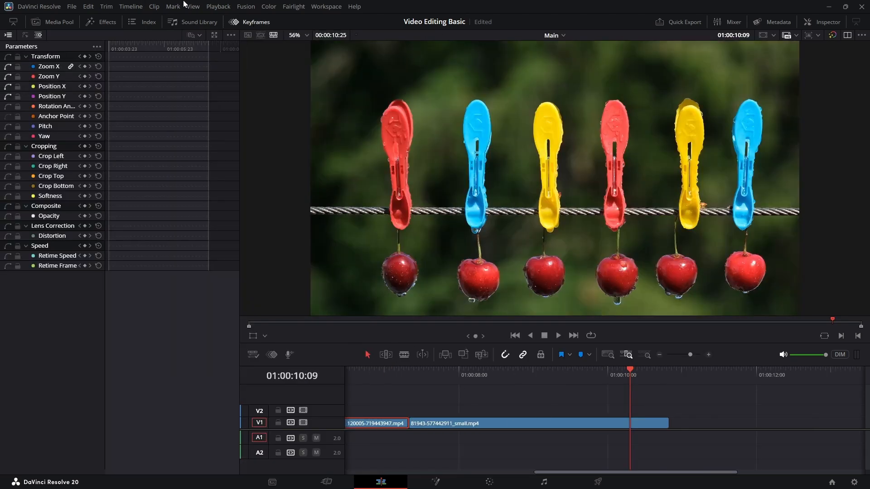
pyautogui.click(101, 22)
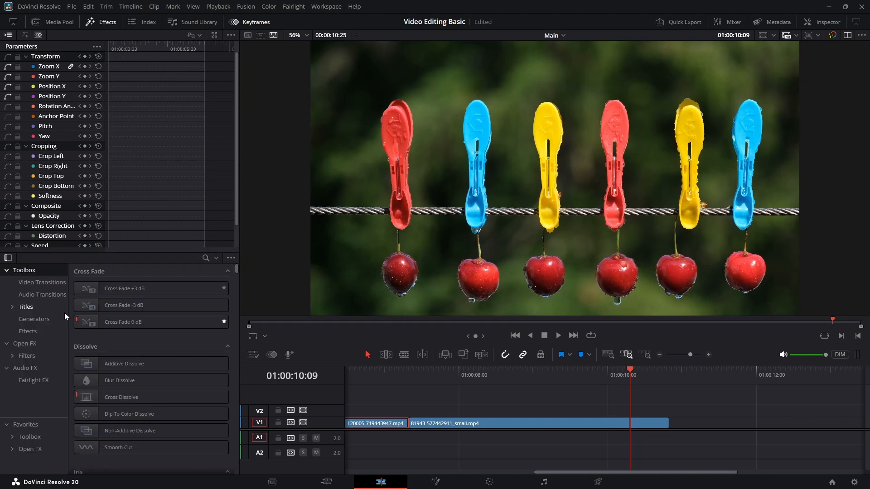
pyautogui.click(254, 26)
pyautogui.click(103, 23)
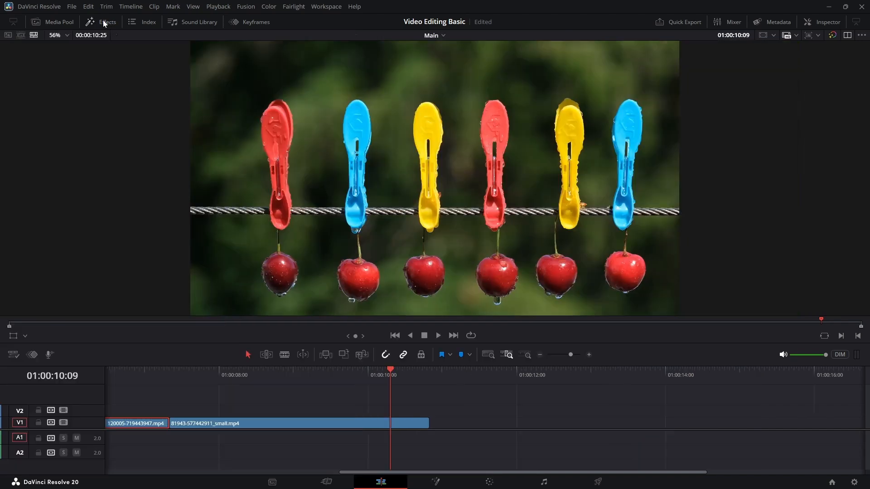
# Show the Media Pool, leave Effects hidden, and set the Media Pool to half height so the timeline spans the full width.
pyautogui.click(53, 22)
pyautogui.click(104, 23)
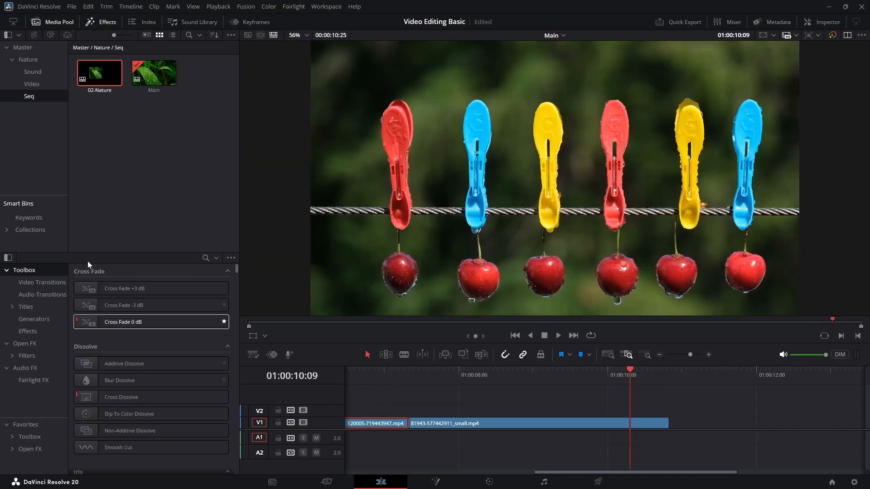
pyautogui.click(105, 24)
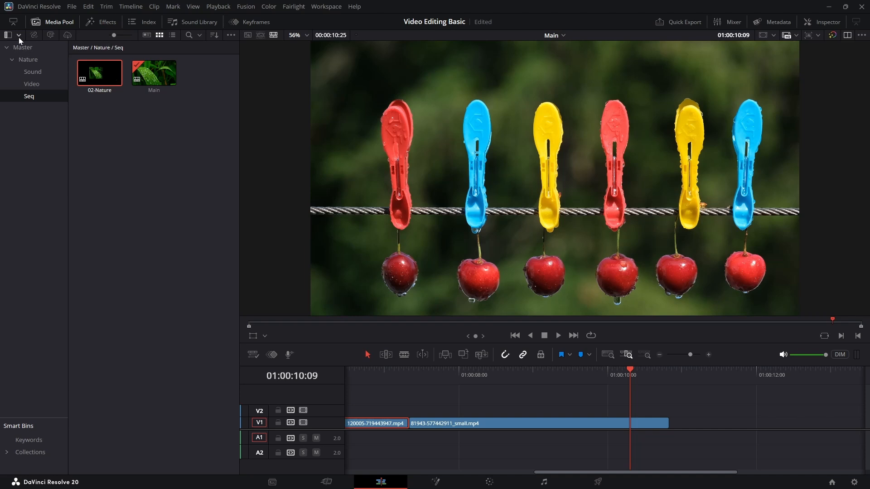
pyautogui.click(13, 22)
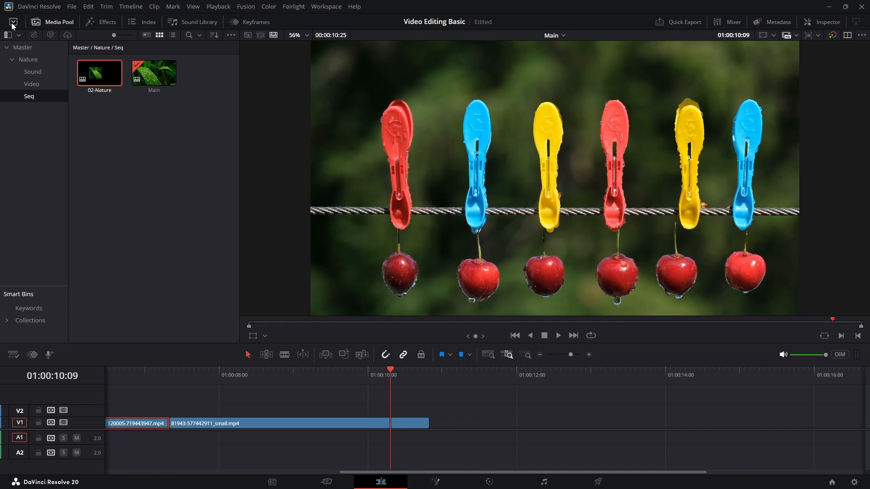
pyautogui.click(13, 22)
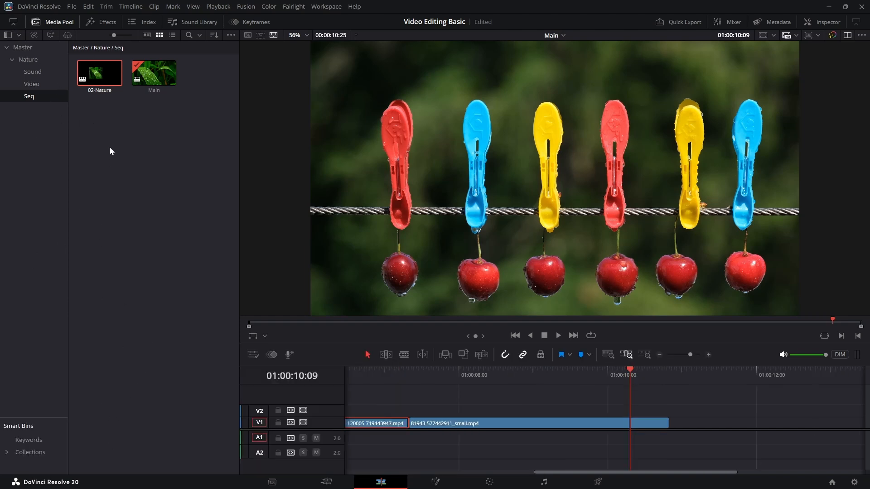
pyautogui.click(13, 22)
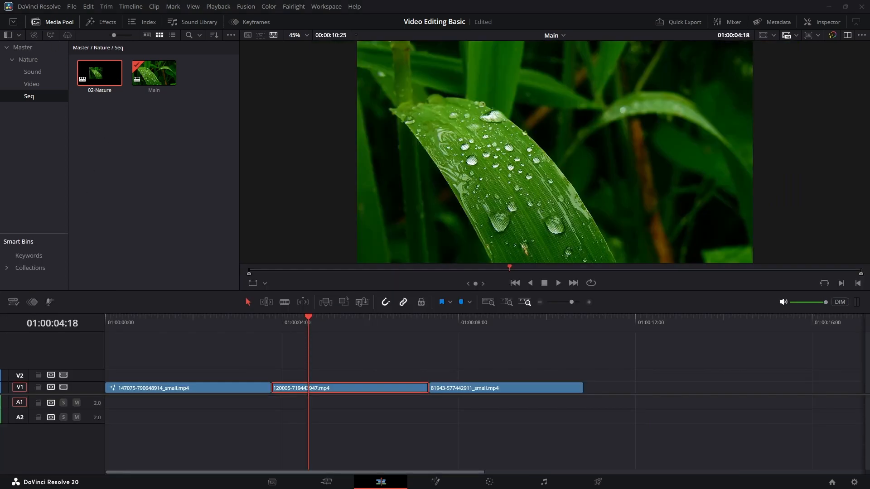
# Move the playhead to 01:00:00:15, open the Sound bin and preview its ambient tracks and the-rainy-letter-215504.mp3.
pyautogui.moveTo(262, 325); pyautogui.dragTo(127, 326)
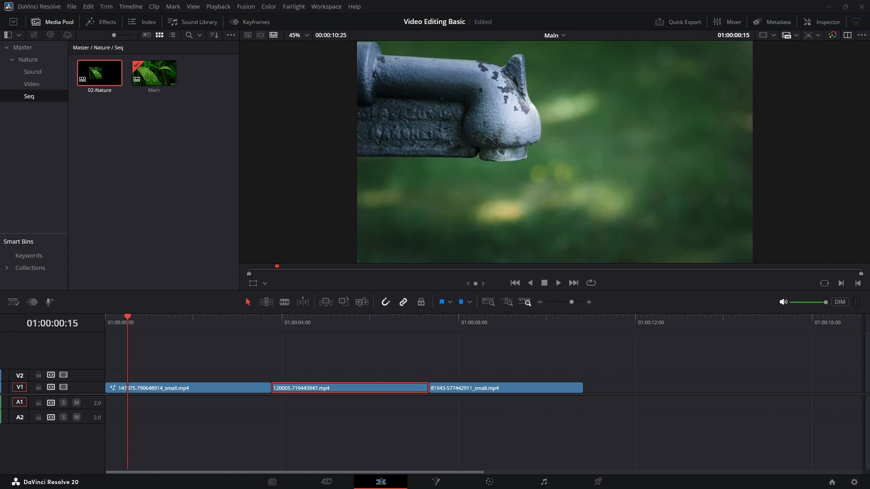
pyautogui.click(29, 73)
pyautogui.click(88, 75)
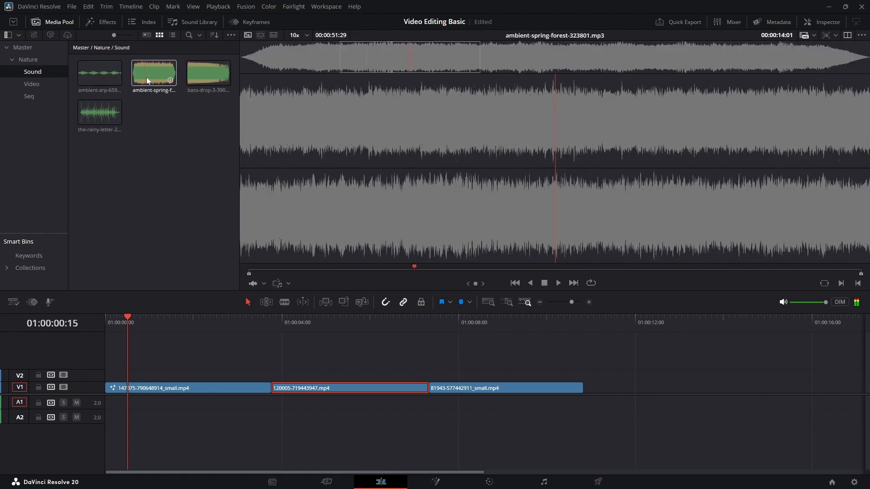
pyautogui.click(149, 77)
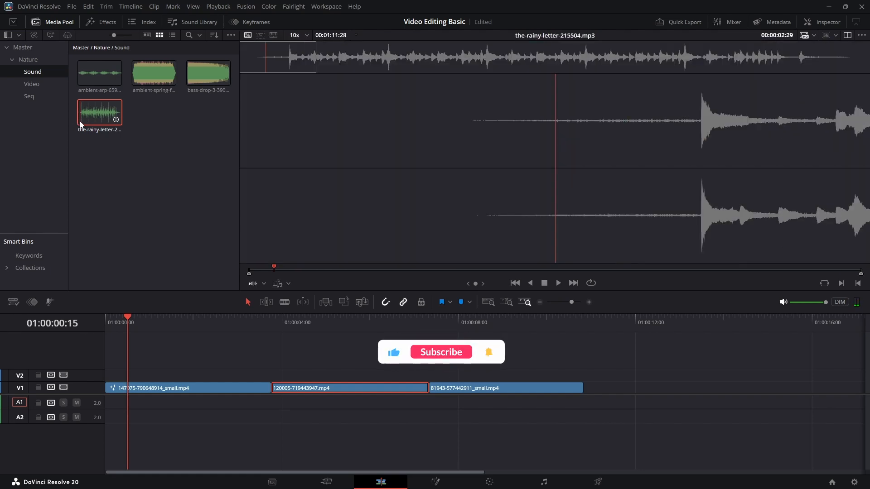
pyautogui.press('space')
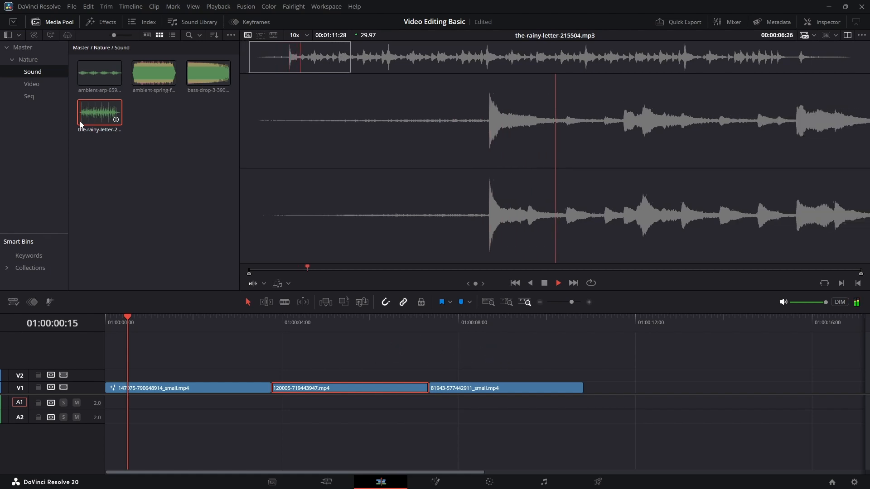
# Add the-rainy-letter-215504.mp3 to Audio 1 at the timeline's start and increase the audio track height to show the waveform.
pyautogui.moveTo(96, 115); pyautogui.dragTo(107, 402)
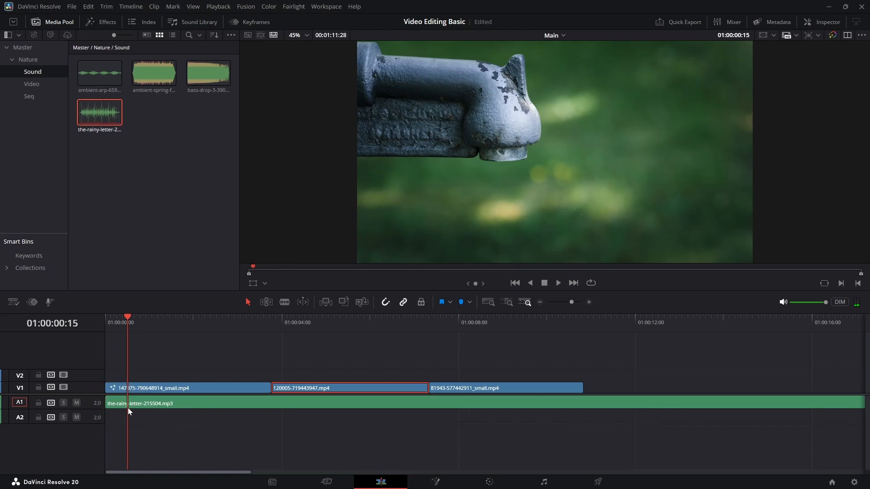
pyautogui.click(13, 303)
pyautogui.moveTo(44, 284); pyautogui.dragTo(65, 284)
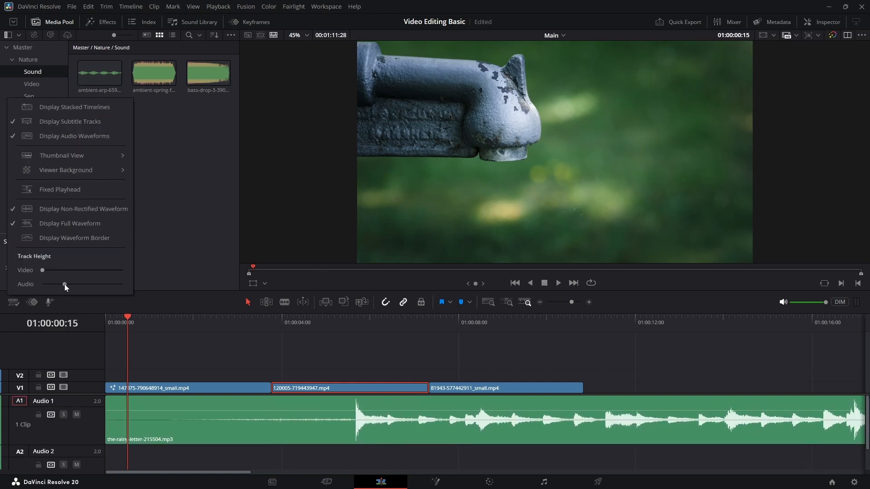
pyautogui.click(129, 390)
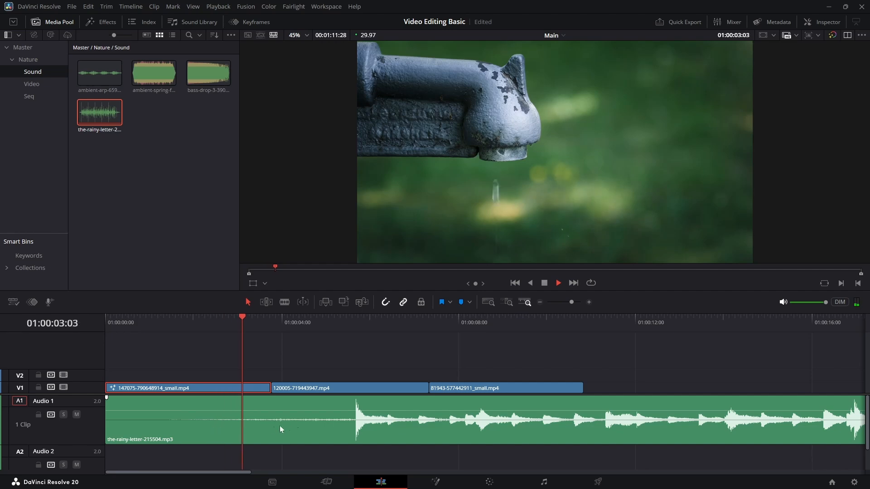
# Split the-rainy-letter clip at 01:00:05:17, move its second part to the timeline's start and play the result.
pyautogui.press('space')
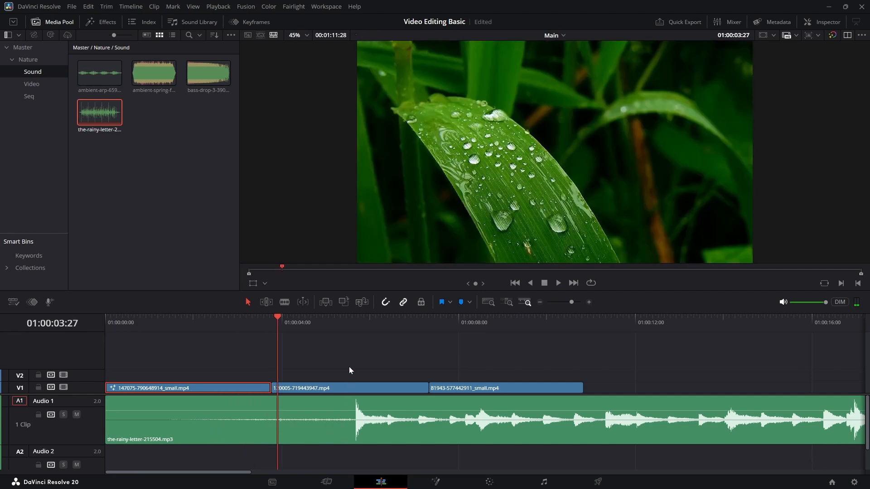
pyautogui.click(350, 322)
pyautogui.click(331, 428)
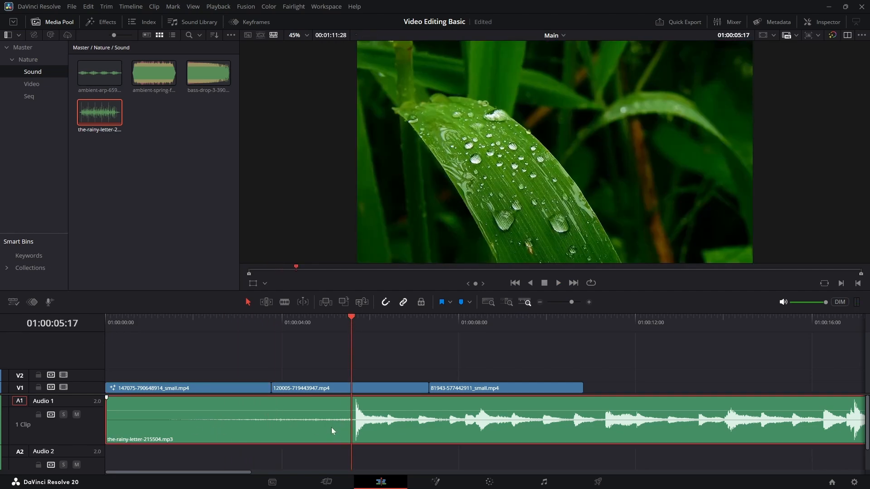
pyautogui.hotkey('ctrl', 'b')
pyautogui.moveTo(374, 430); pyautogui.dragTo(121, 434)
pyautogui.press('Home')
pyautogui.press('space')
pyautogui.press('space')
# Add ambient-arp-65978.mp3 to Audio 2 at the timeline's start and enlarge the timeline area to show both audio tracks.
pyautogui.click(84, 73)
pyautogui.moveTo(91, 72); pyautogui.dragTo(97, 451)
pyautogui.moveTo(170, 291); pyautogui.dragTo(178, 200)
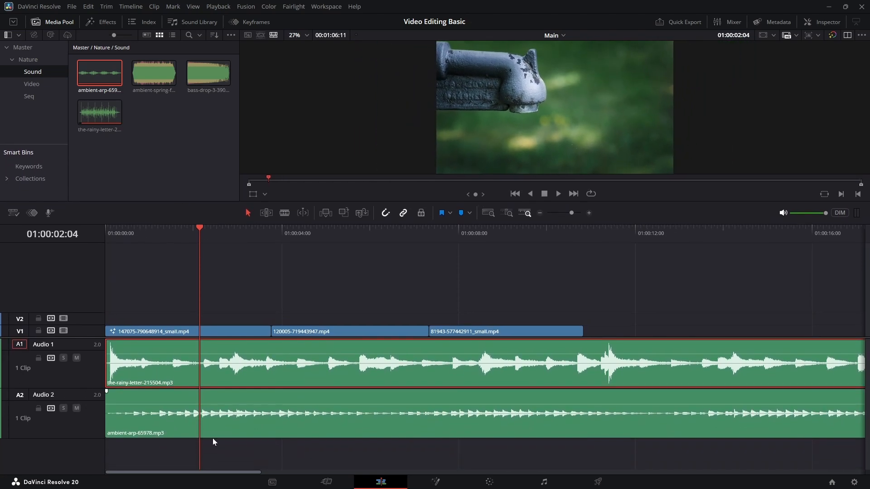
# Slightly reduce the height of the audio tracks in the timeline view options.
pyautogui.click(224, 426)
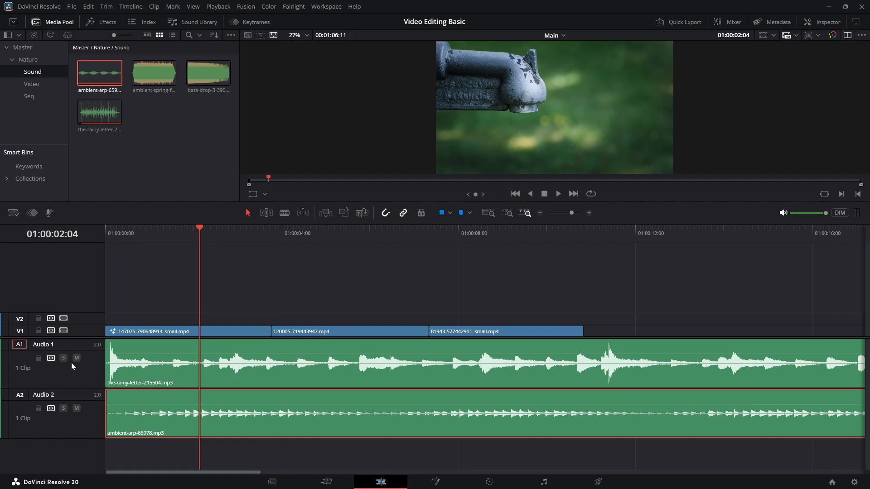
pyautogui.click(13, 213)
pyautogui.moveTo(68, 406); pyautogui.dragTo(58, 406)
pyautogui.click(249, 434)
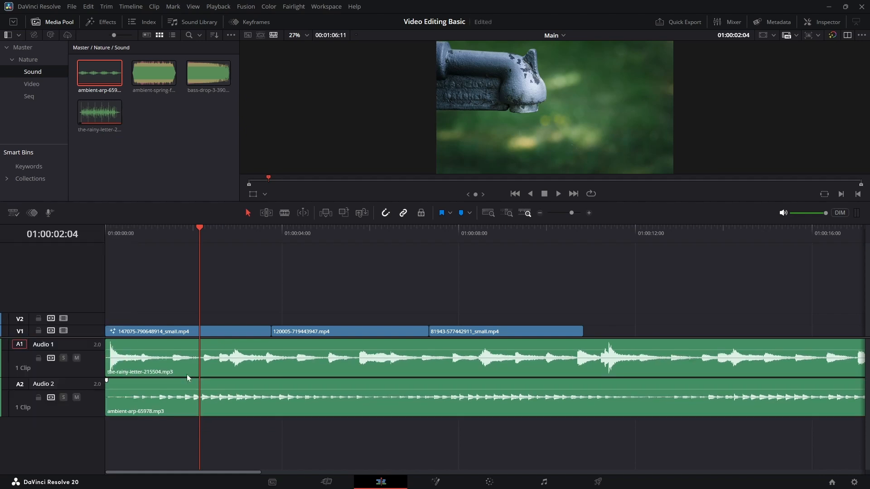
# Try the-rainy-letter clip starting at about 01:00:03 on Audio 1, play it, and move it back to the timeline's start.
pyautogui.press('Home')
pyautogui.moveTo(146, 366); pyautogui.dragTo(280, 365)
pyautogui.press('space')
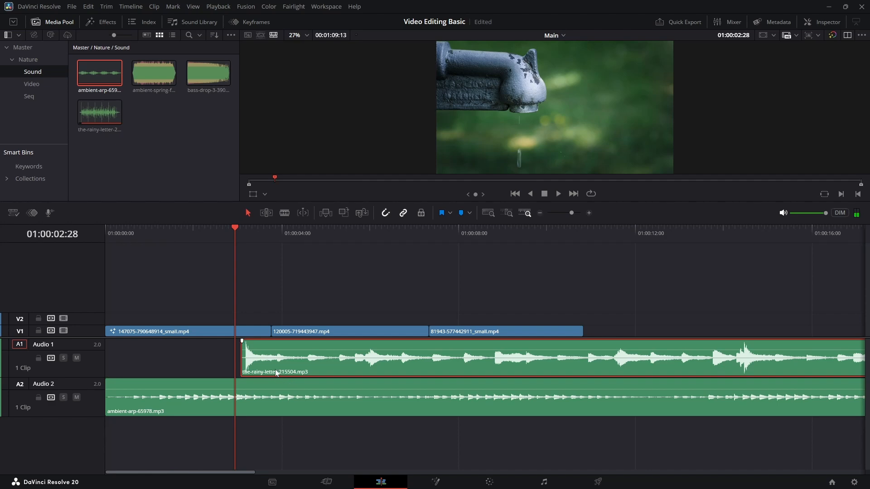
pyautogui.moveTo(275, 372); pyautogui.dragTo(140, 369)
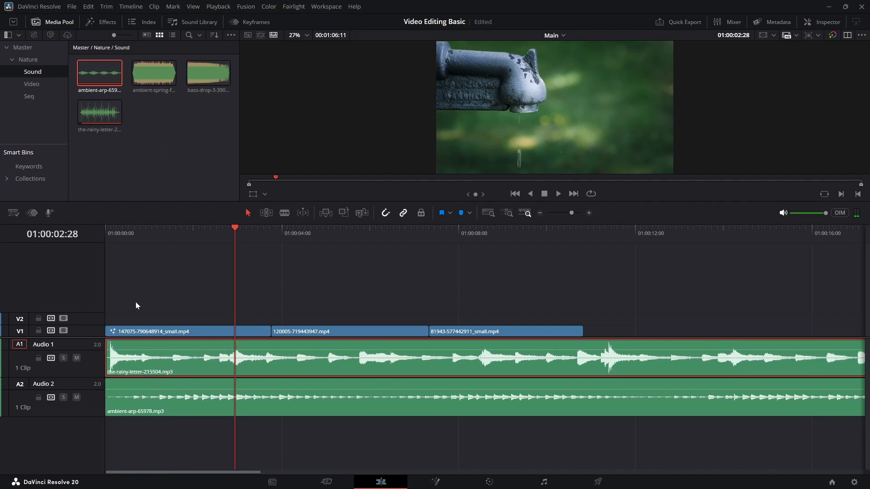
# Replace the ambient-arp clip on Audio 2 with ambient-spring-forest-323801.mp3 and shift the-rainy-letter clip to about 01:00:09 on Audio 1.
pyautogui.click(154, 77)
pyautogui.moveTo(154, 77); pyautogui.dragTo(109, 438)
pyautogui.moveTo(154, 368); pyautogui.dragTo(561, 368)
pyautogui.click(320, 414)
pyautogui.press('Delete')
pyautogui.moveTo(285, 431); pyautogui.dragTo(278, 403)
# Play the timeline from the start and set the ambient-spring-forest clip's volume to -9.0.
pyautogui.press('Home')
pyautogui.press('space')
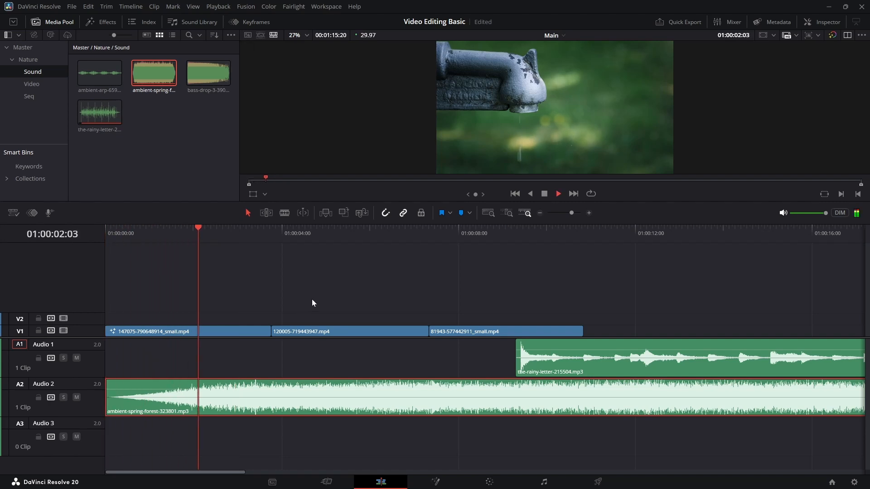
pyautogui.press('space')
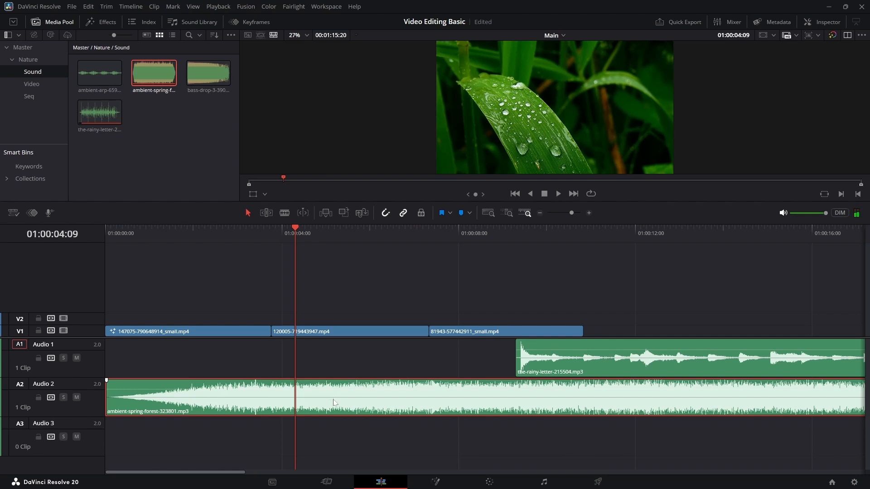
pyautogui.click(829, 23)
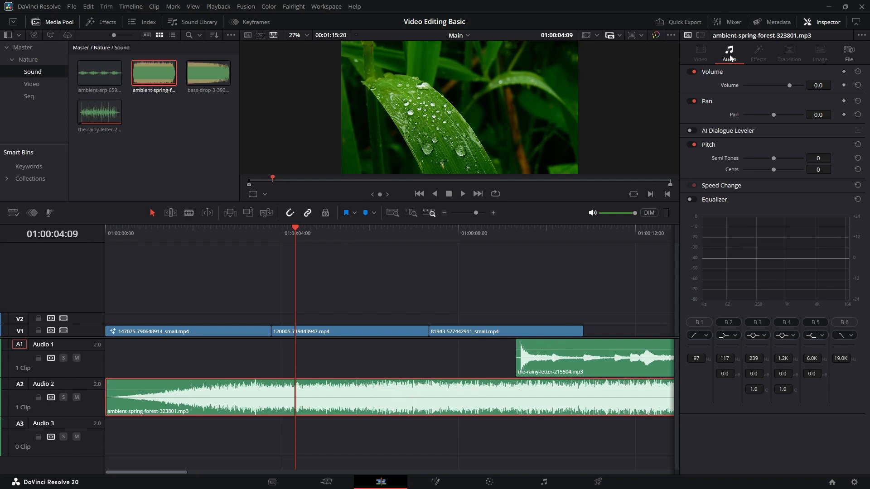
pyautogui.moveTo(819, 87); pyautogui.dragTo(251, 281)
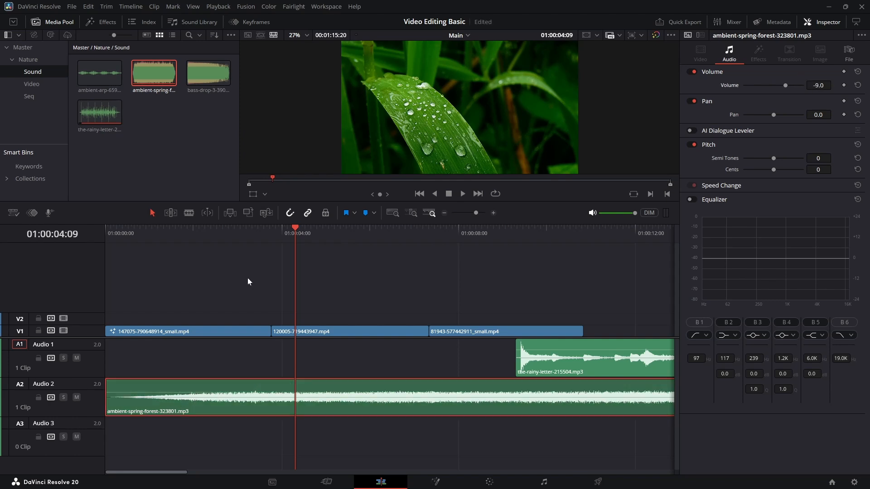
# Align the start of the-rainy-letter clip with the start of the 120005-719443947.mp4 video clip and save the project.
pyautogui.click(213, 229)
pyautogui.press('Home')
pyautogui.press('space')
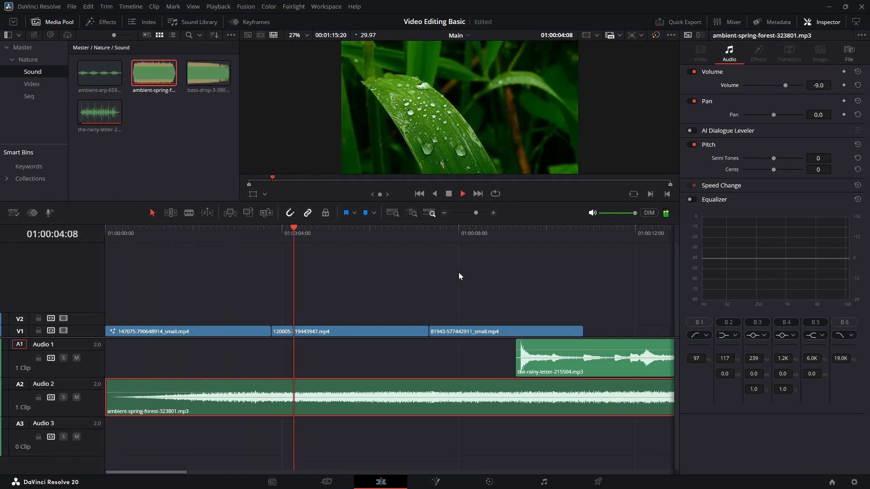
pyautogui.moveTo(519, 351); pyautogui.dragTo(304, 349)
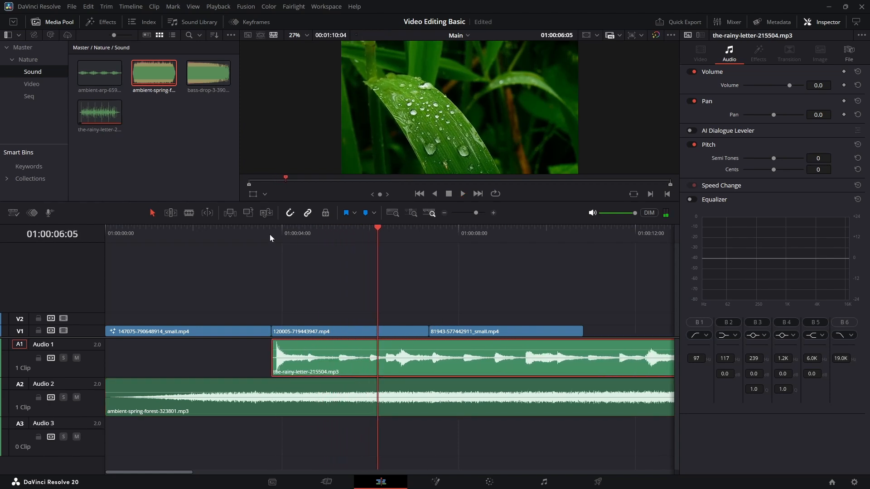
pyautogui.hotkey('ctrl', 's')
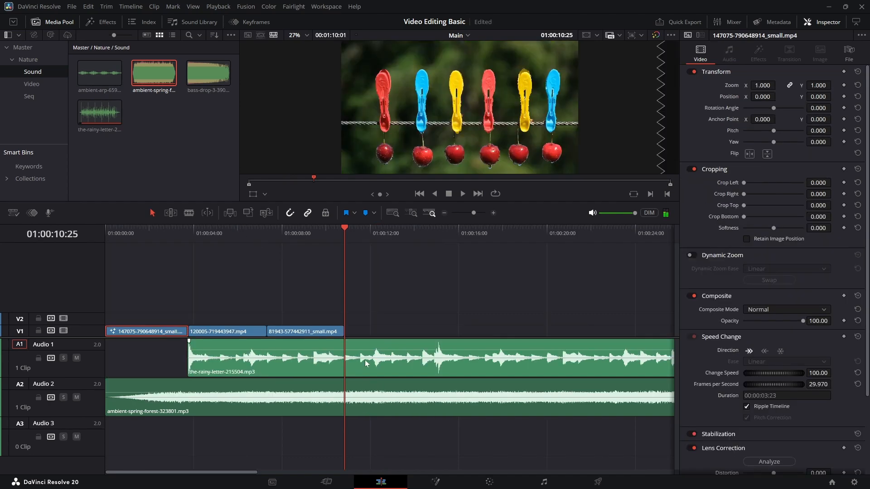
# Split both audio clips at the video's end, 01:00:10:25, and delete the parts beyond it.
pyautogui.moveTo(383, 317); pyautogui.dragTo(411, 402)
pyautogui.hotkey('ctrl', 'b')
pyautogui.moveTo(401, 308); pyautogui.dragTo(446, 438)
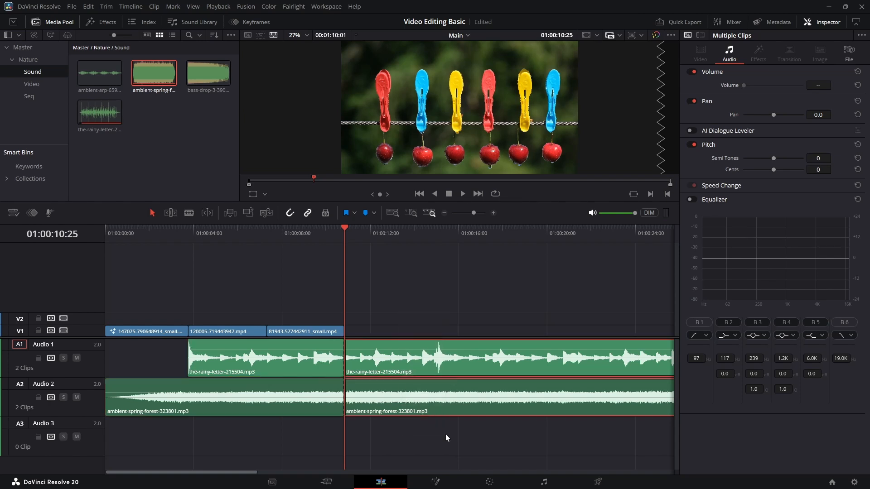
pyautogui.press('Delete')
pyautogui.press('Home')
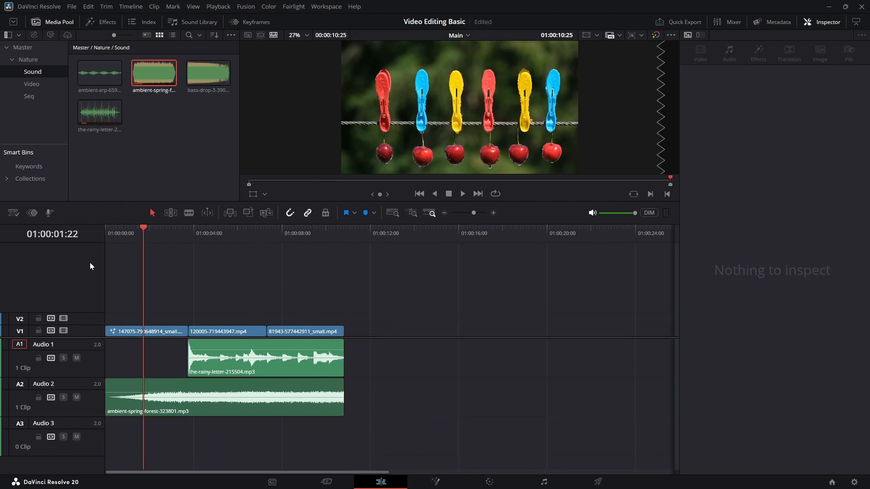
pyautogui.press('space')
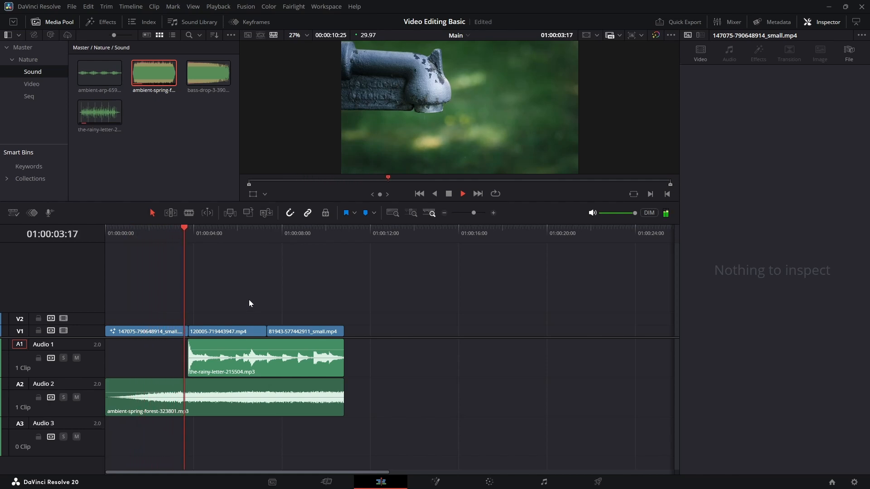
pyautogui.hotkey('ctrl', '=')
pyautogui.hotkey('ctrl', '=')
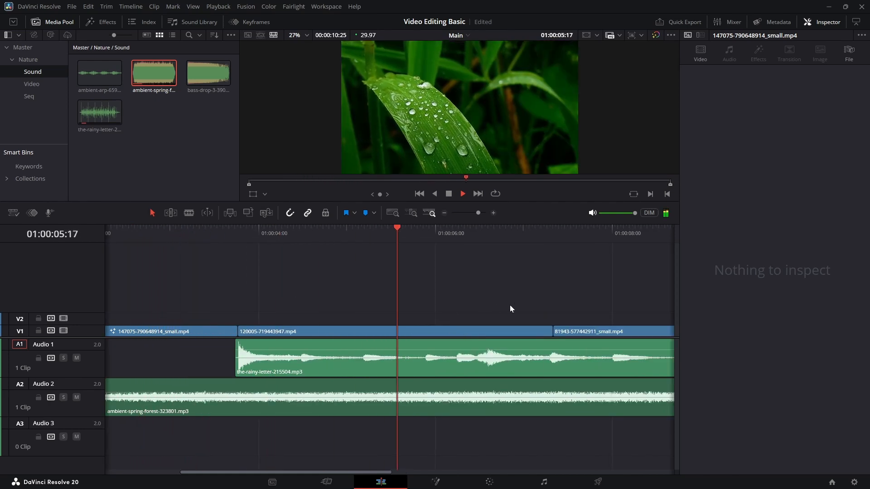
pyautogui.press('space')
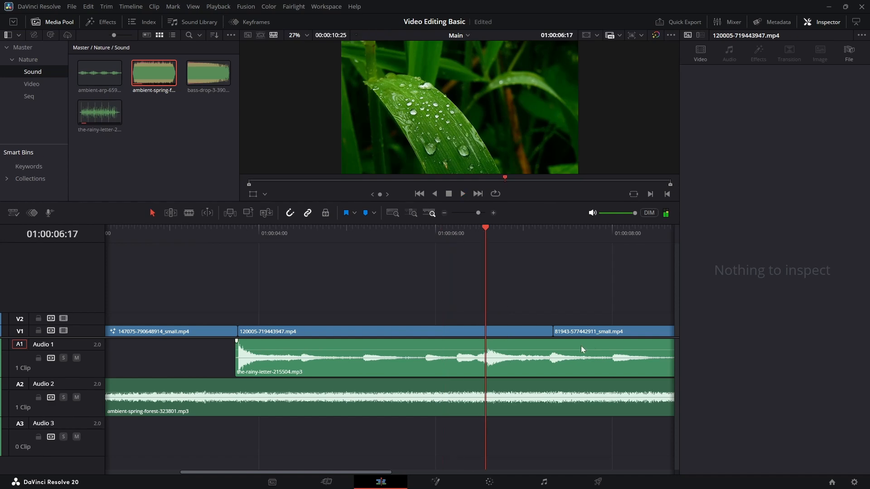
pyautogui.moveTo(567, 331); pyautogui.dragTo(504, 331)
pyautogui.scroll(-2, 503, 332)
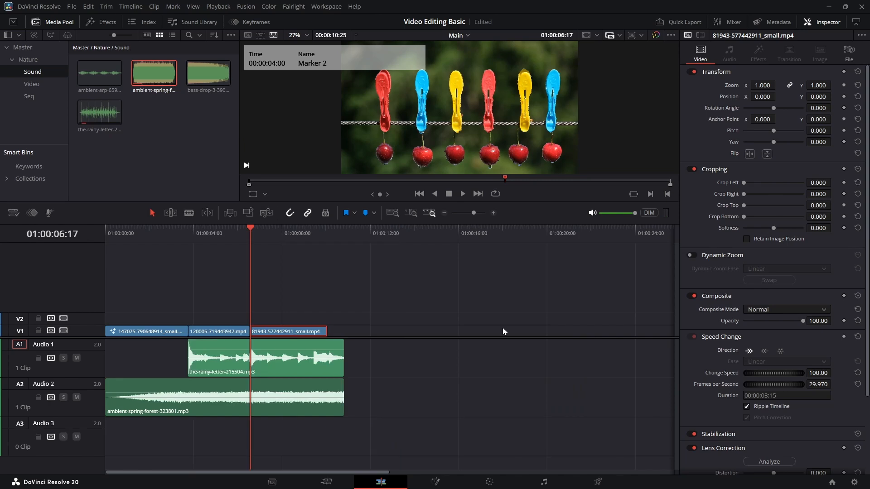
pyautogui.moveTo(326, 332); pyautogui.dragTo(314, 331)
pyautogui.moveTo(130, 334); pyautogui.dragTo(341, 333)
# Extend both audio clips to the video's end at 01:00:12:14 and review the timeline full screen from the start.
pyautogui.moveTo(343, 394); pyautogui.dragTo(399, 395)
pyautogui.moveTo(402, 320); pyautogui.dragTo(378, 405)
pyautogui.moveTo(250, 229); pyautogui.dragTo(107, 229)
pyautogui.press('space')
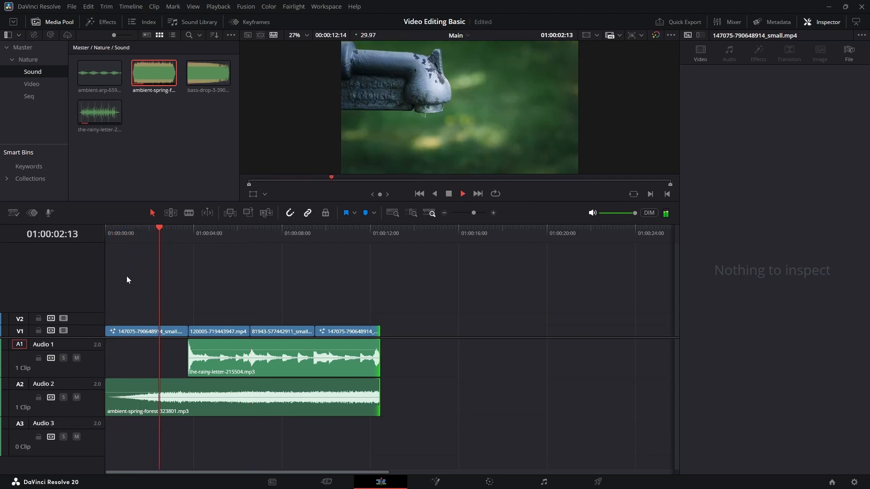
pyautogui.hotkey('ctrl', 'f')
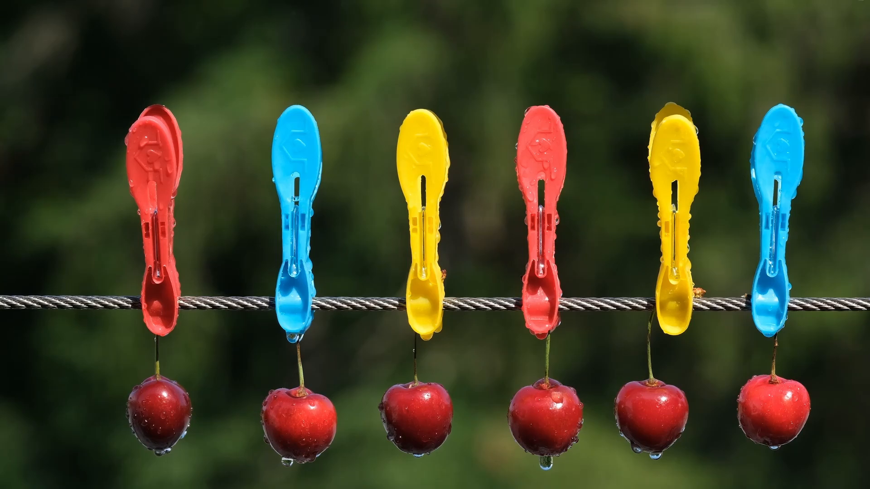
pyautogui.press('Escape')
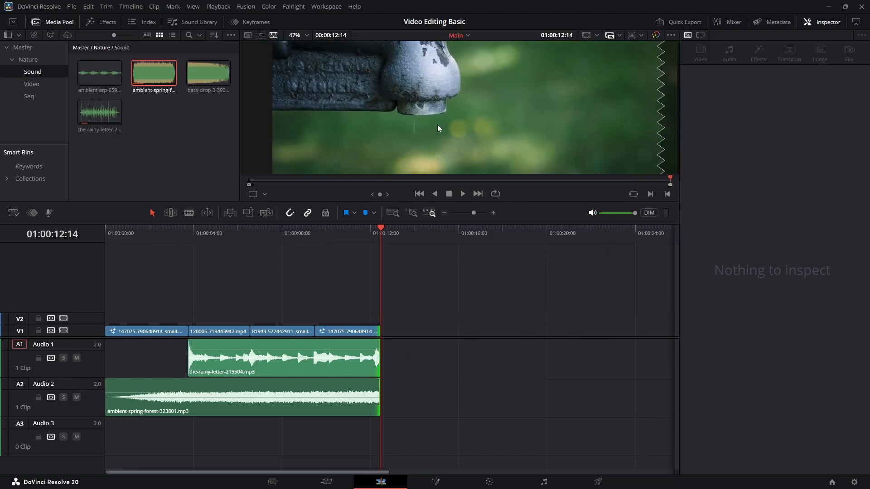
# Fit the whole frame back into the timeline viewer.
pyautogui.scroll(-2, 438, 129)
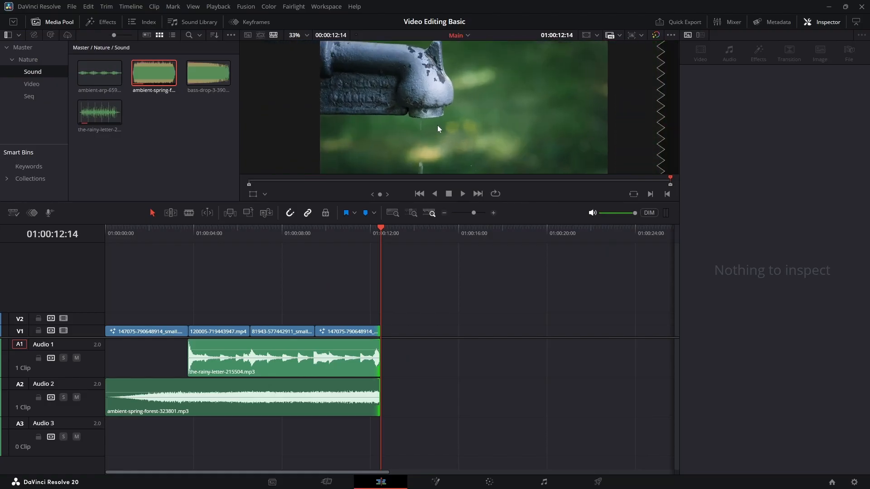
pyautogui.click(296, 36)
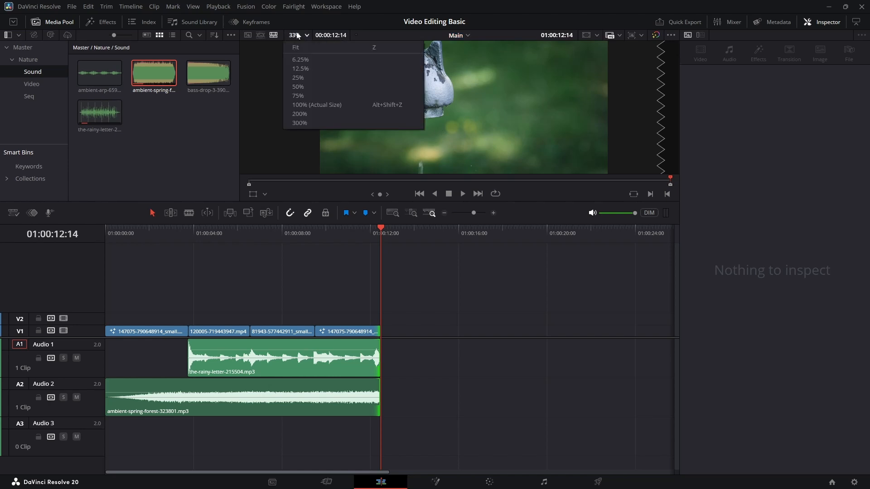
pyautogui.click(300, 86)
pyautogui.moveTo(368, 80); pyautogui.dragTo(504, 238)
pyautogui.hotkey('shift', 'z')
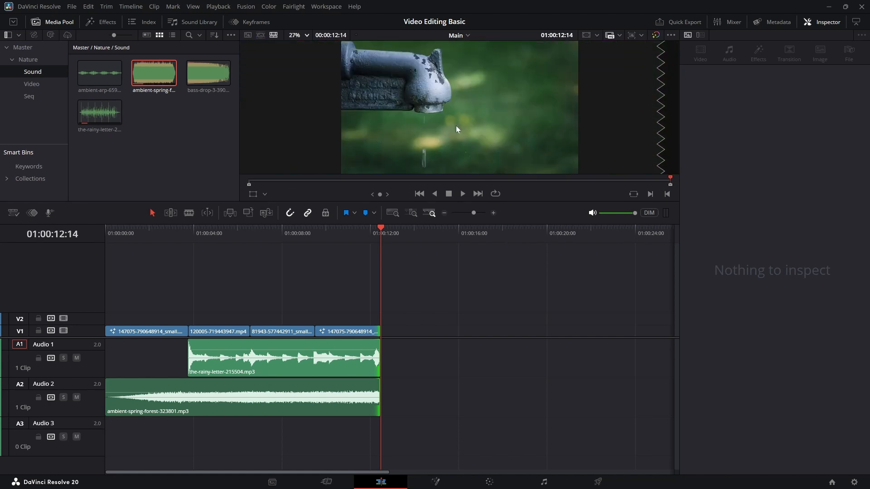
# Return the playhead to the timeline start and check the voiceover recorder's audio input options without recording, then close it and the Inspector.
pyautogui.click(142, 231)
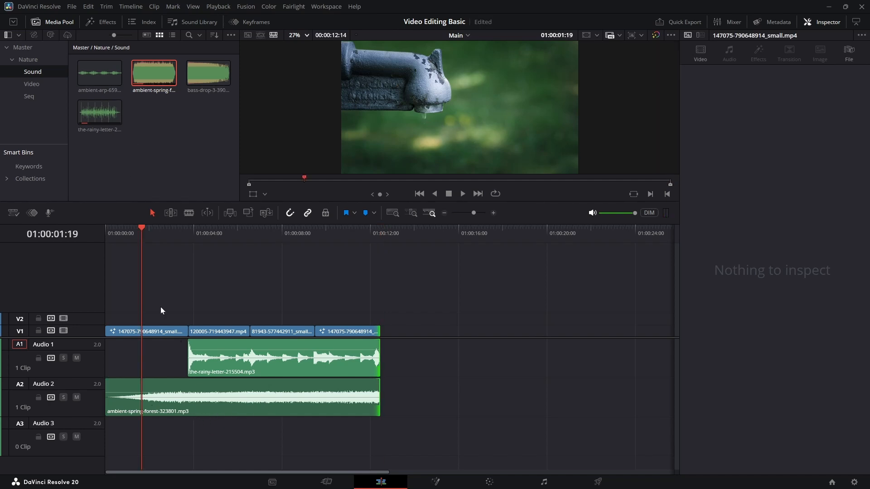
pyautogui.moveTo(118, 234); pyautogui.dragTo(65, 235)
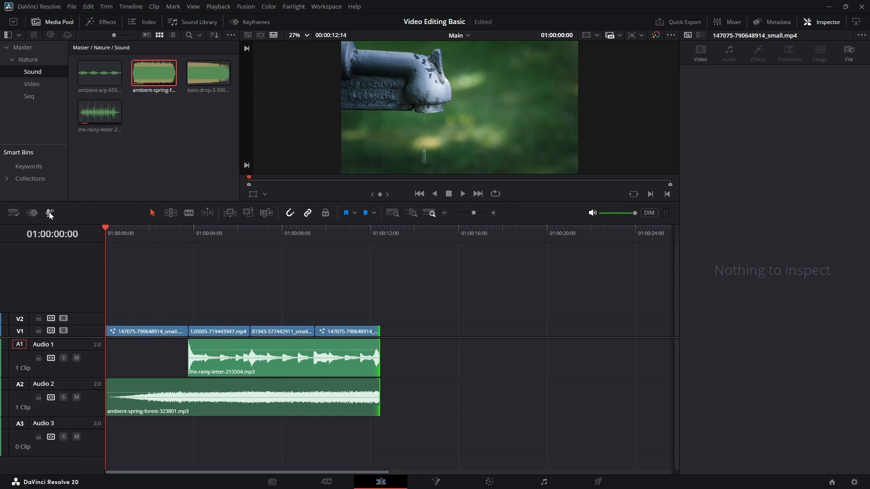
pyautogui.click(50, 212)
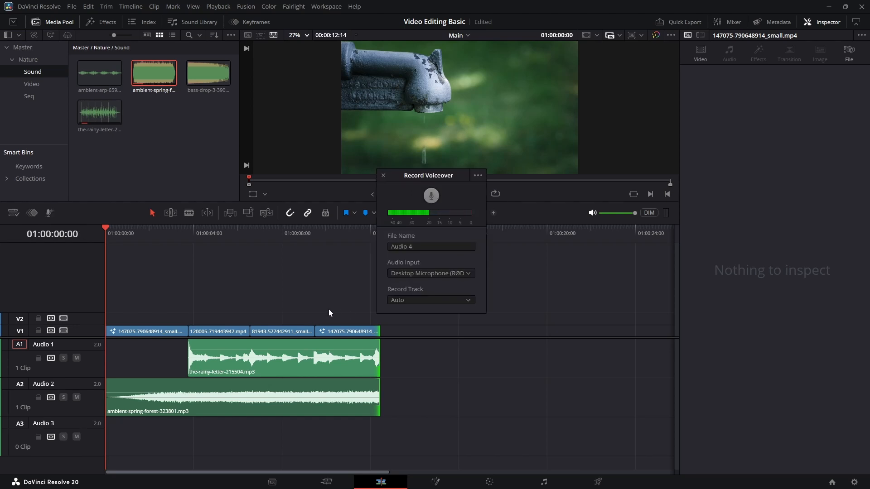
pyautogui.click(440, 273)
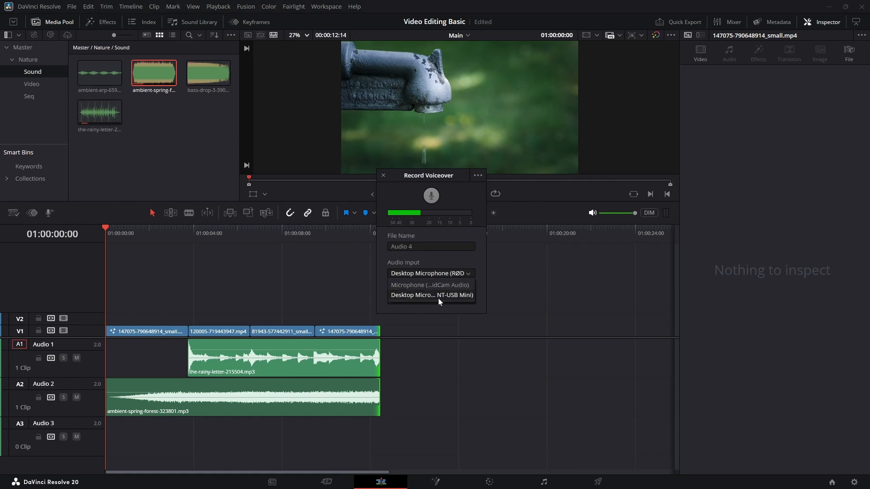
pyautogui.click(439, 253)
pyautogui.click(383, 175)
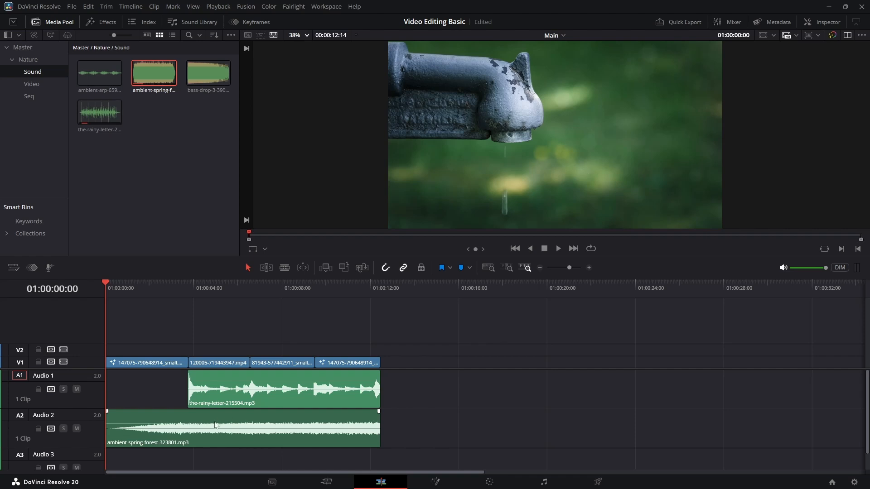
# Browse the effects library's video transitions, favorites, titles, generators and effects.
pyautogui.click(102, 22)
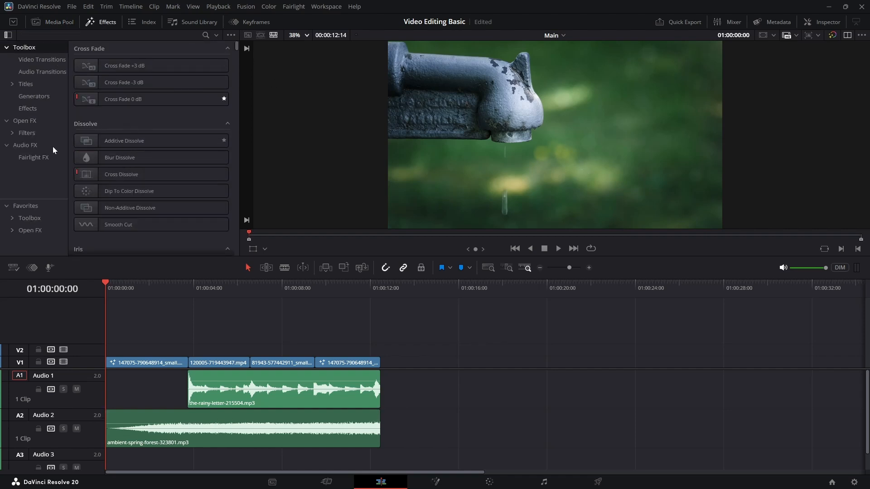
pyautogui.click(38, 60)
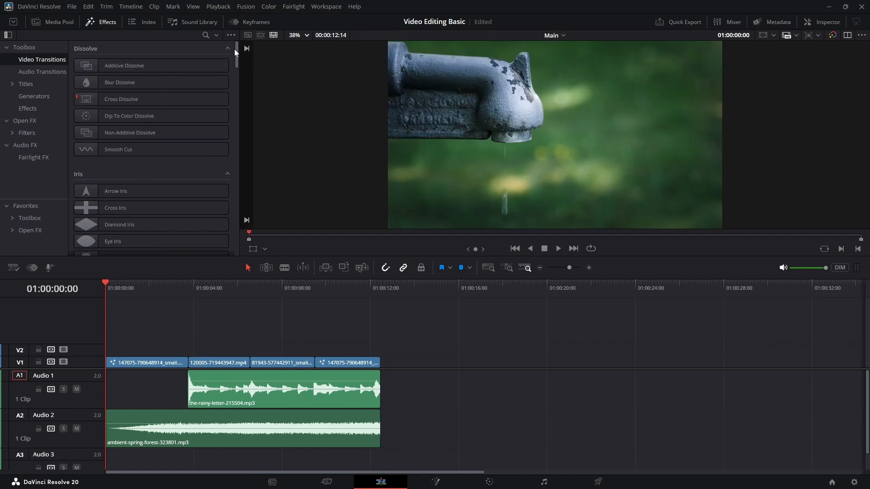
pyautogui.moveTo(237, 50); pyautogui.dragTo(237, 135)
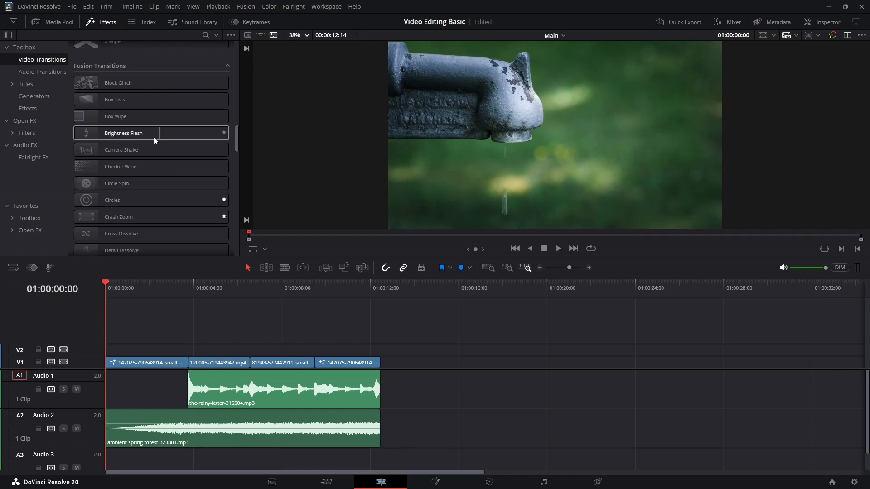
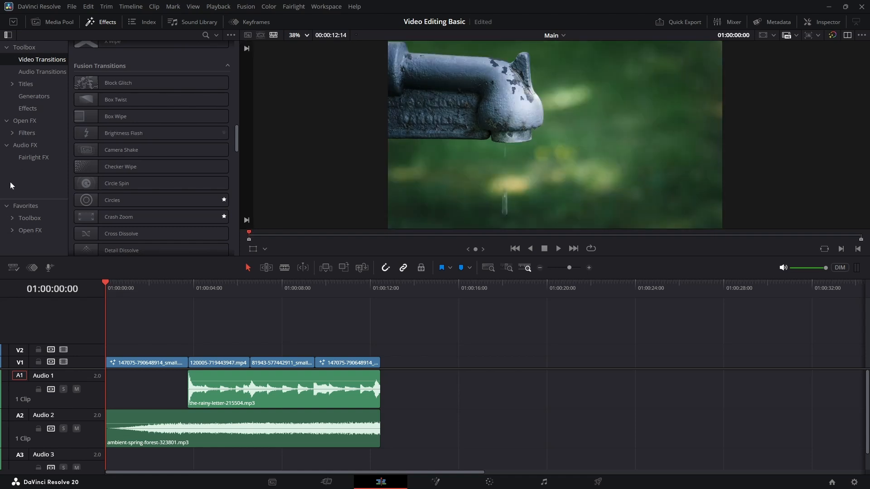
pyautogui.click(30, 207)
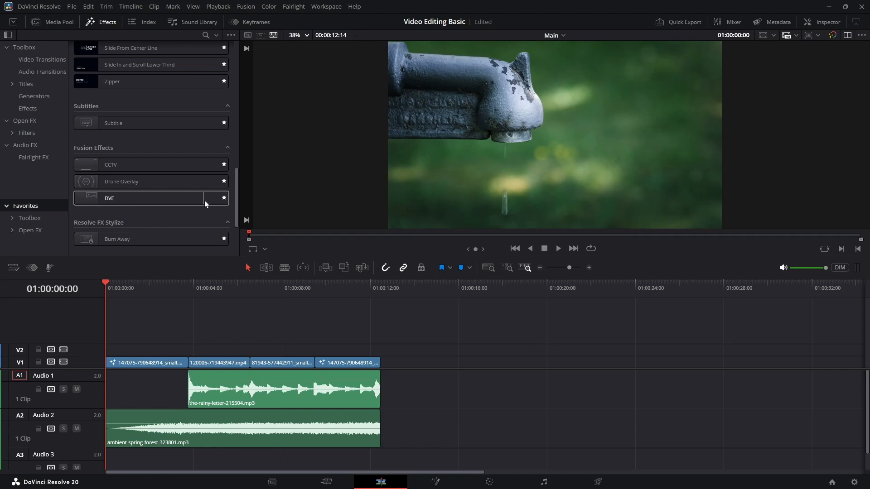
pyautogui.click(35, 59)
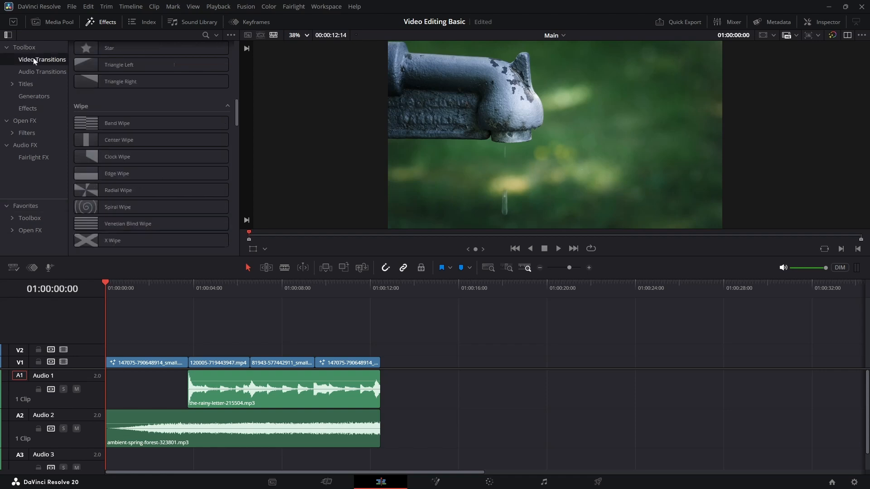
pyautogui.click(33, 73)
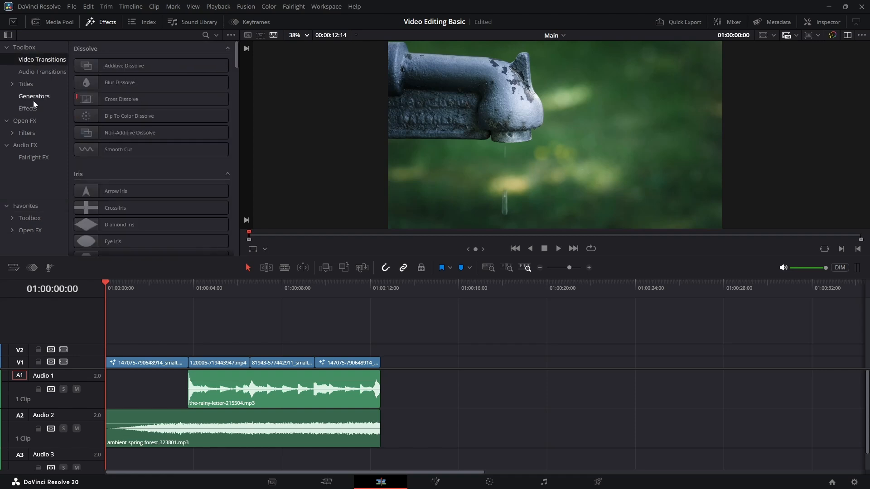
pyautogui.click(25, 84)
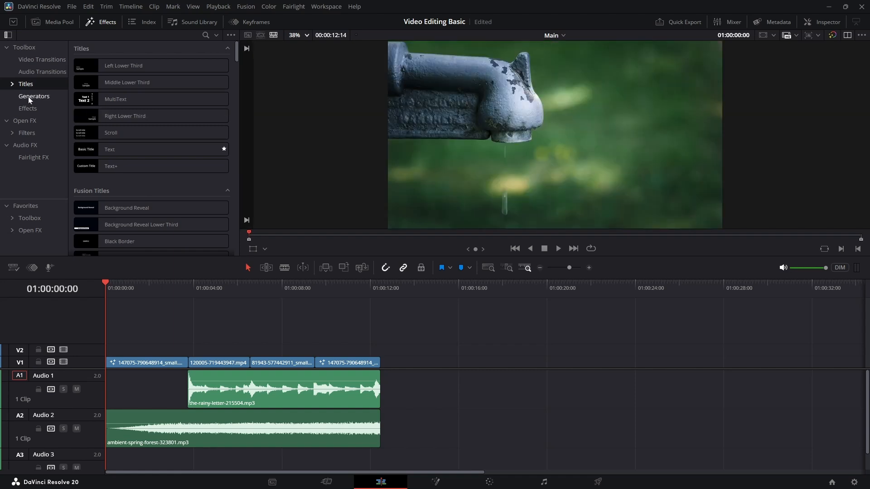
pyautogui.click(28, 97)
pyautogui.click(28, 108)
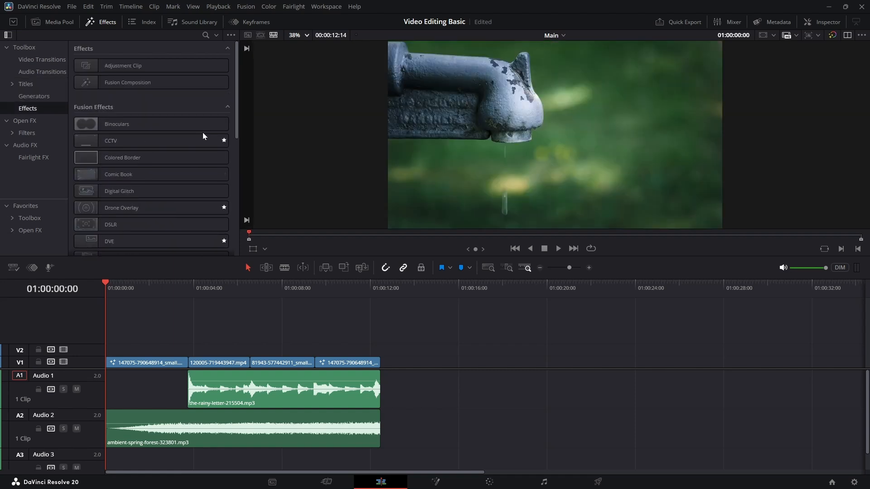
# Add the Binoculars Fusion effect to the favorites and locate it in the favorites list.
pyautogui.click(224, 123)
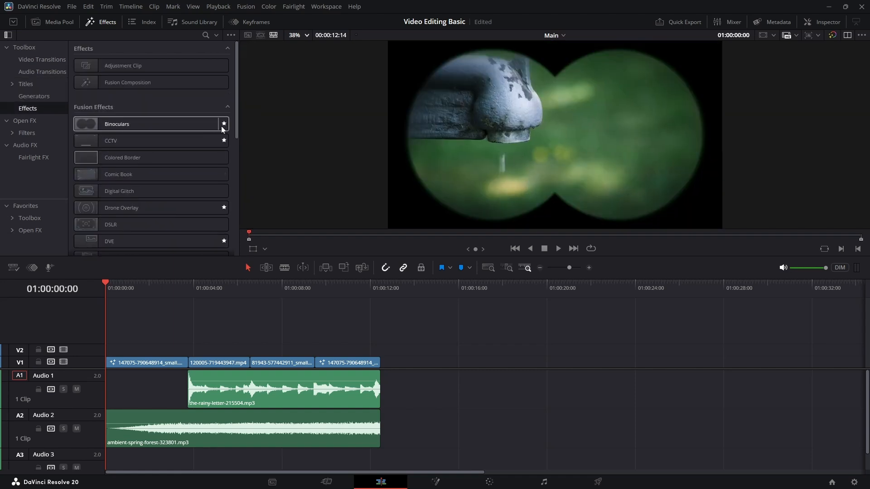
pyautogui.click(25, 207)
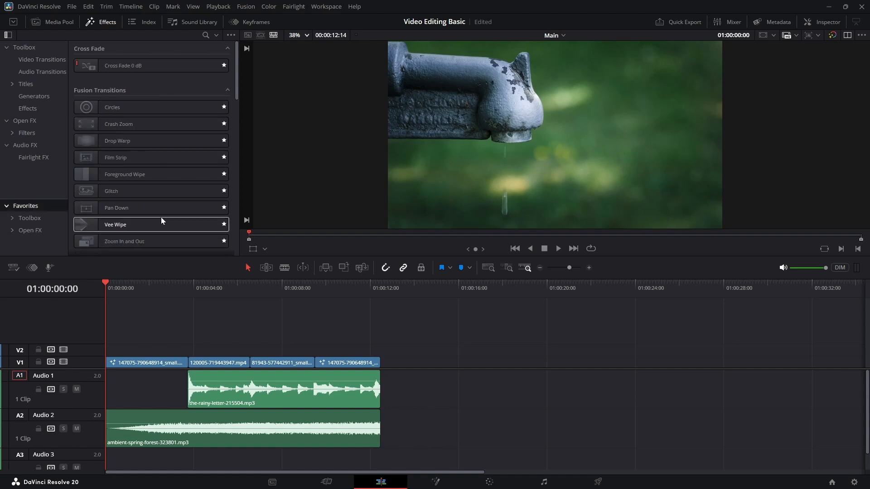
pyautogui.scroll(-3, 161, 217)
pyautogui.moveTo(235, 85); pyautogui.dragTo(236, 179)
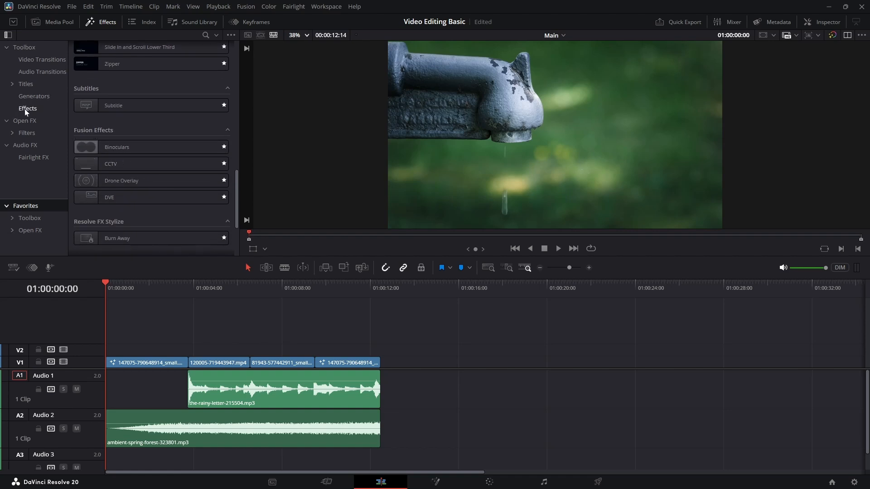
# Apply the Binoculars effect to the first clip on V1 and play it back to preview the result.
pyautogui.moveTo(94, 147); pyautogui.dragTo(118, 361)
pyautogui.press('space')
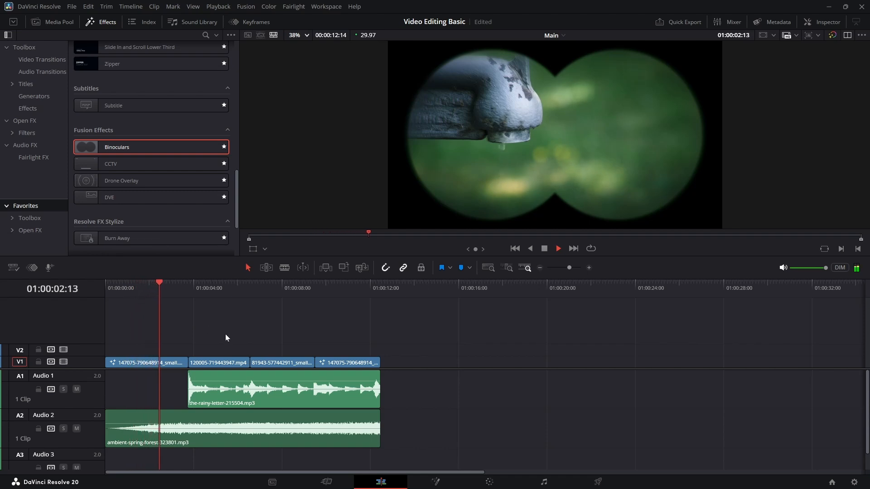
pyautogui.press('space')
# Show the Binoculars controls for the first V1 clip, try out its parameters, and leave Blur Strength at 0.102 with the others at default.
pyautogui.click(153, 365)
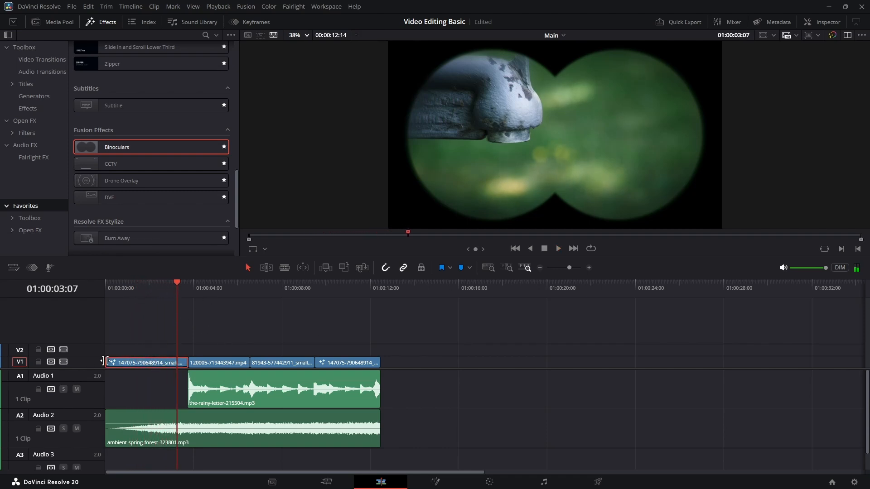
pyautogui.click(827, 22)
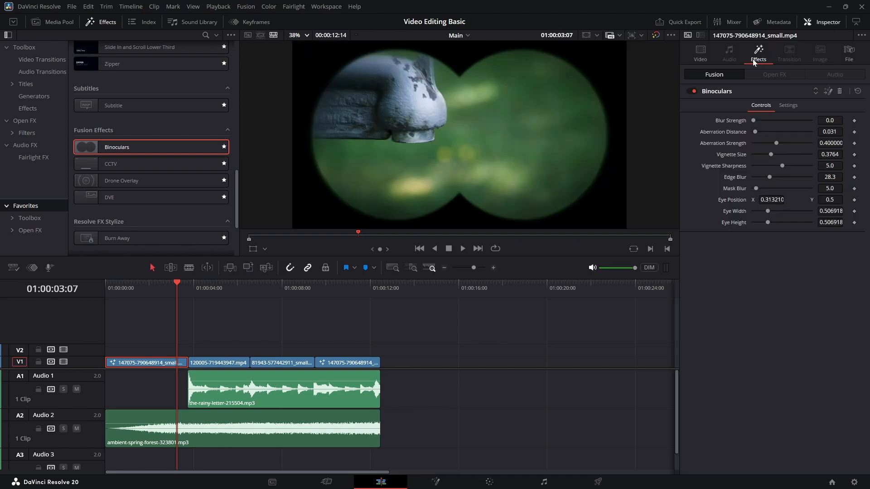
pyautogui.moveTo(754, 121); pyautogui.dragTo(793, 162)
pyautogui.doubleClick(761, 144)
pyautogui.doubleClick(782, 152)
pyautogui.doubleClick(793, 162)
pyautogui.moveTo(767, 211)
pyautogui.mouseDown()
pyautogui.moveTo(784, 208)
pyautogui.moveTo(769, 212)
pyautogui.mouseUp()
pyautogui.doubleClick(768, 212)
pyautogui.click(830, 211)
pyautogui.click(107, 292)
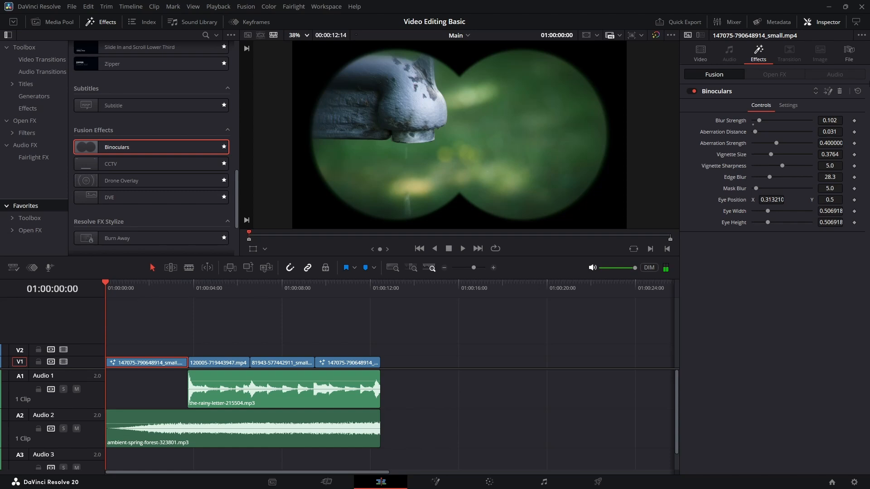
pyautogui.moveTo(762, 121); pyautogui.dragTo(784, 120)
pyautogui.hotkey('ctrl', 'z')
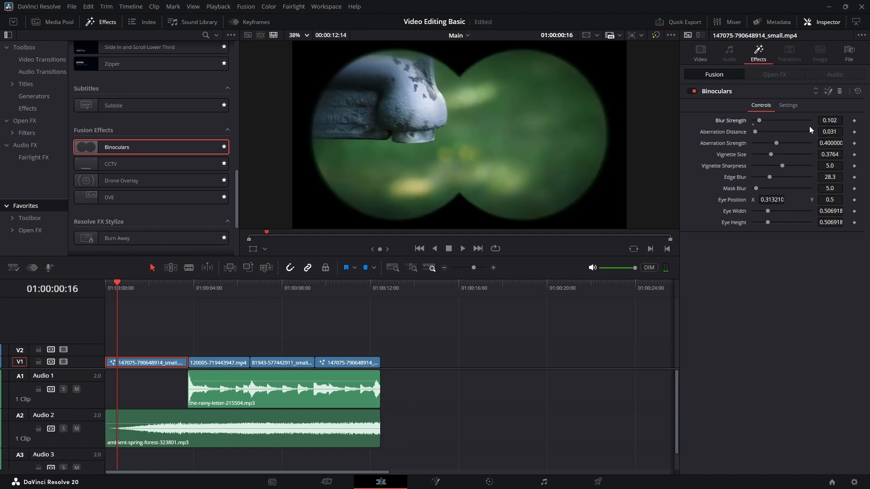
# Keyframe the Binoculars Blur Strength at 0.102 at 01:00:01:01 and at 0.582 at the clip's start.
pyautogui.moveTo(117, 286); pyautogui.dragTo(128, 283)
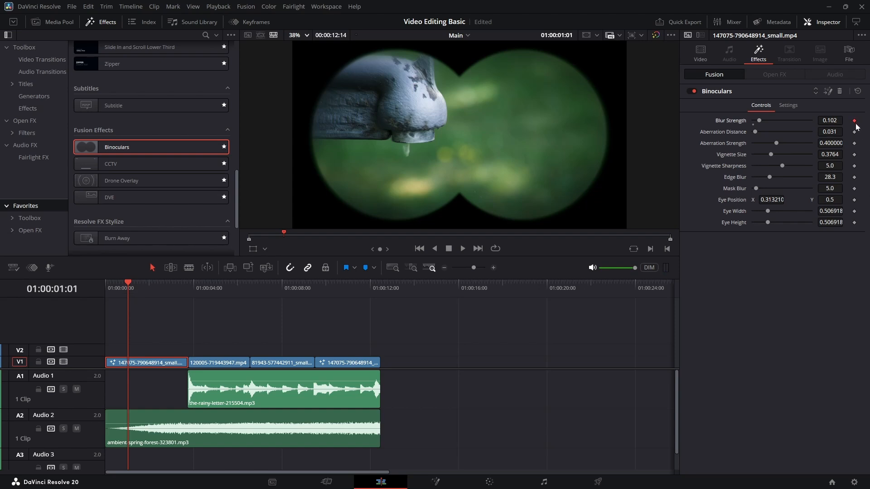
pyautogui.moveTo(116, 290); pyautogui.dragTo(104, 286)
pyautogui.moveTo(759, 121); pyautogui.dragTo(785, 121)
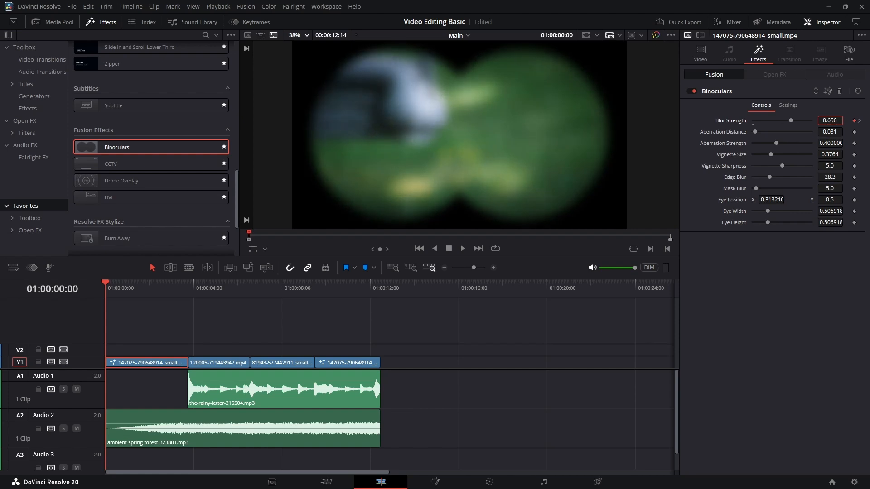
# Hide the effects library and play the animated Binoculars blur from the timeline start, including once in full screen.
pyautogui.click(101, 22)
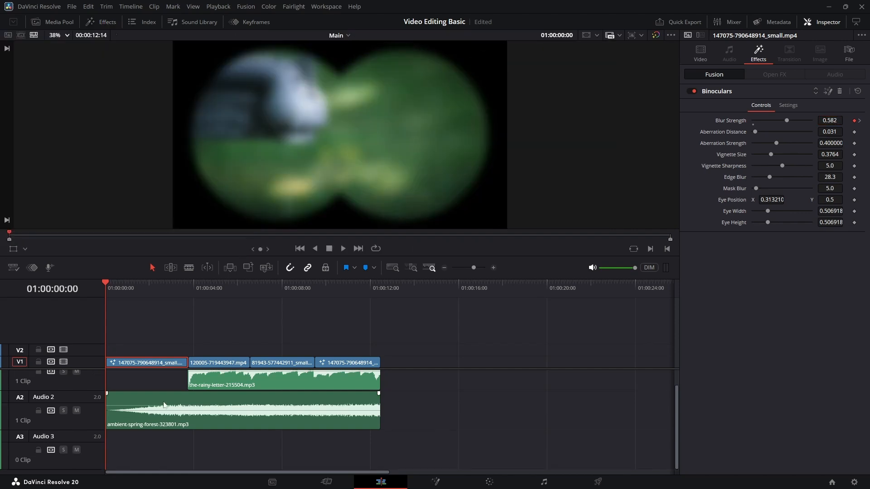
pyautogui.scroll(-1, 132, 346)
pyautogui.press('space')
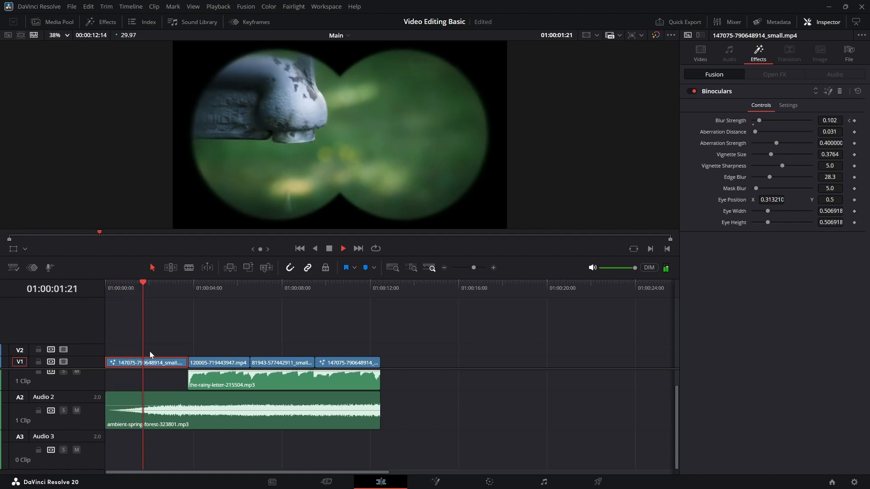
pyautogui.press('space')
pyautogui.press('Home')
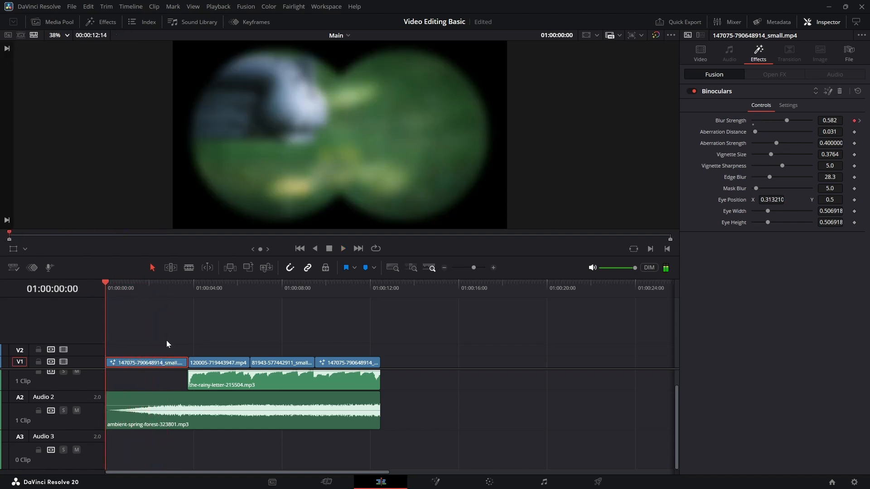
pyautogui.press('space')
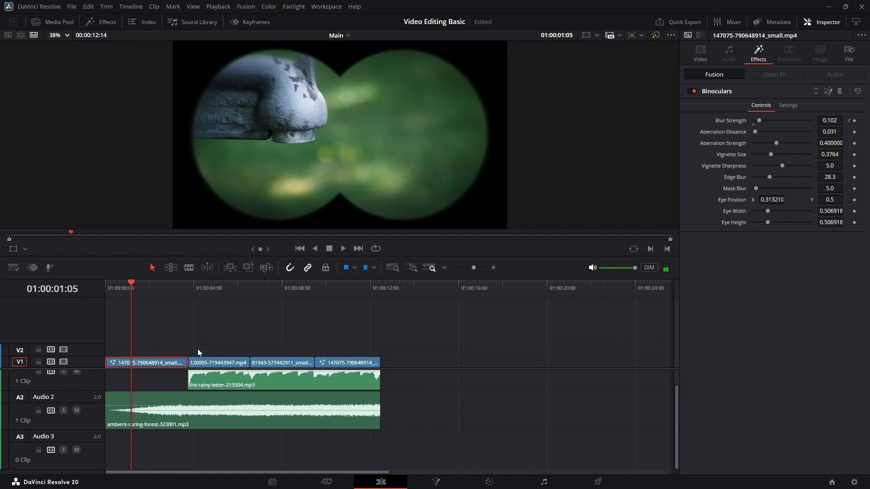
pyautogui.press('Home')
pyautogui.press('p')
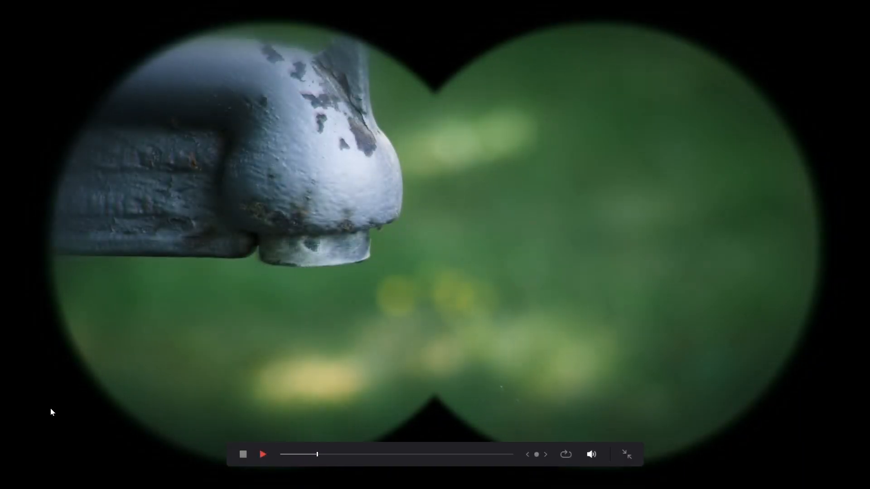
# Keyframe Zoom at 1.000 at the start of the third V1 clip, 01:00:06:17, after trying out and undoing a zoom change.
pyautogui.press('Escape')
pyautogui.click(257, 292)
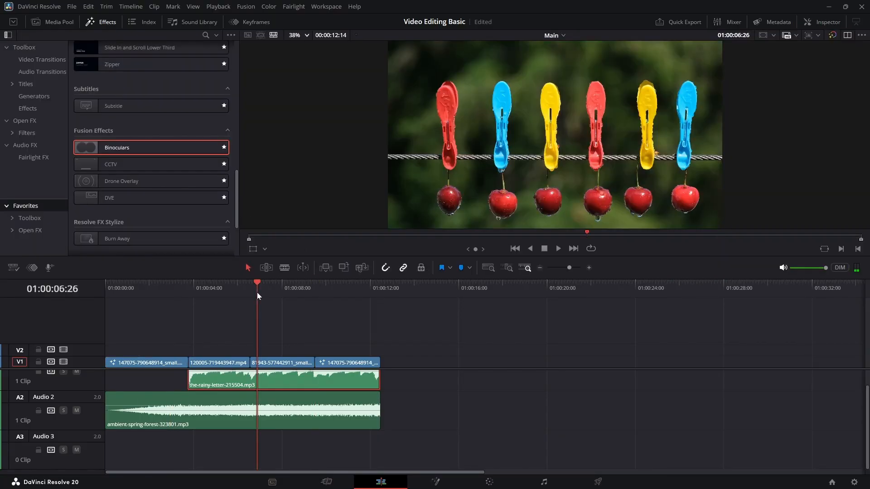
pyautogui.click(275, 365)
pyautogui.click(250, 292)
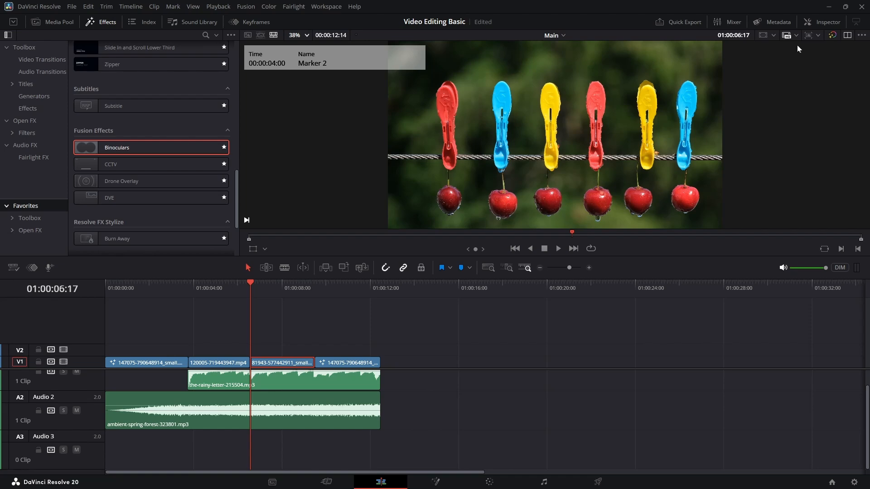
pyautogui.click(824, 22)
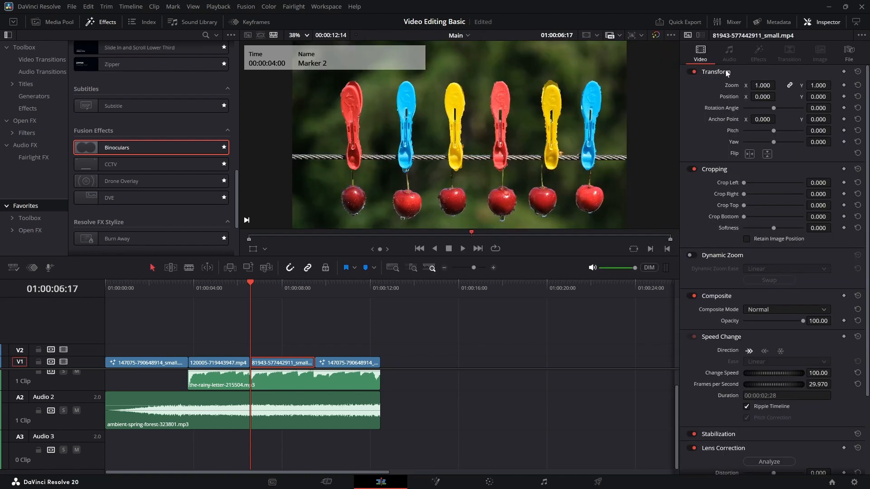
pyautogui.moveTo(757, 86); pyautogui.dragTo(776, 95)
pyautogui.hotkey('ctrl', 'z')
pyautogui.click(844, 86)
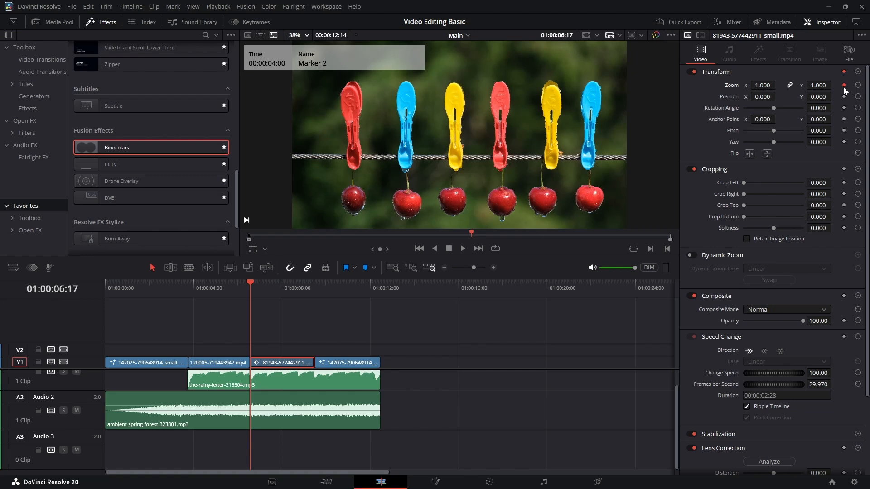
# Set Zoom X and Y to 1.076 on the third V1 clip's last frame, at 01:00:09:14.
pyautogui.click(309, 285)
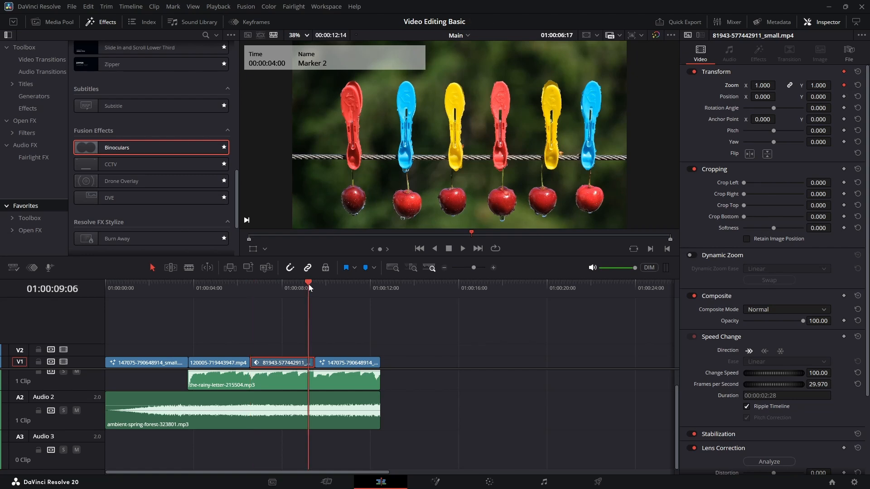
pyautogui.moveTo(309, 284); pyautogui.dragTo(312, 284)
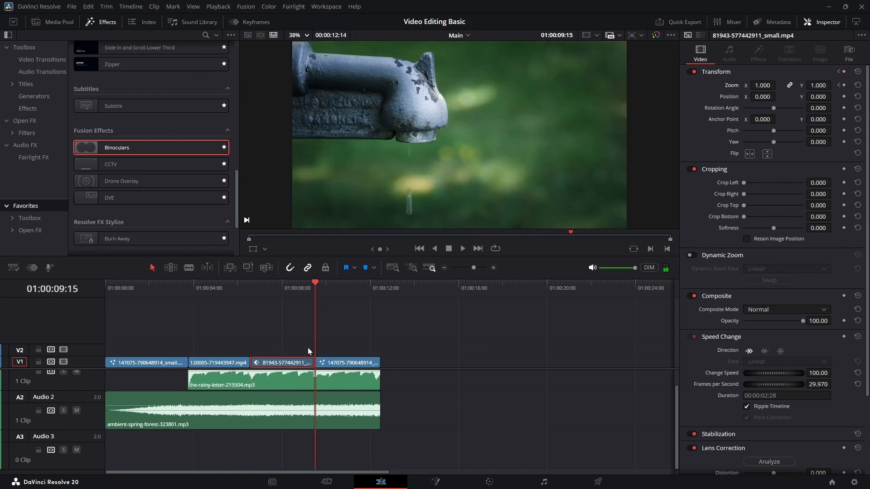
pyautogui.scroll(5, 308, 347)
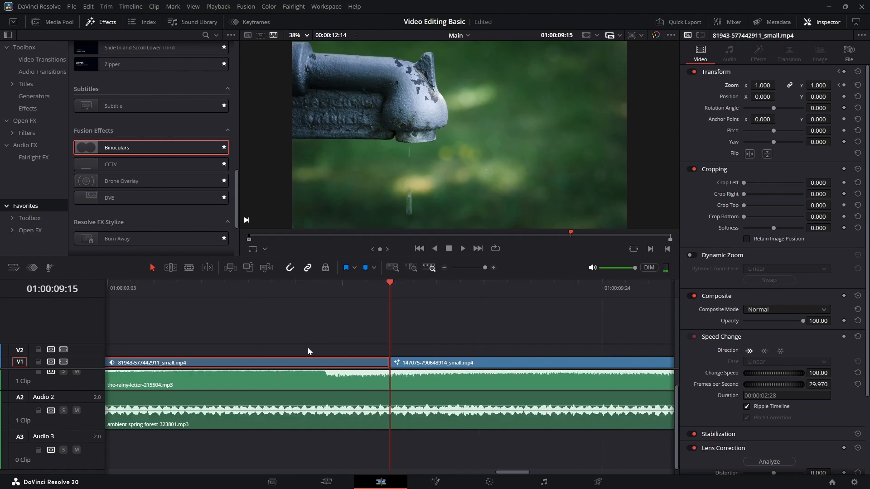
pyautogui.press('Left')
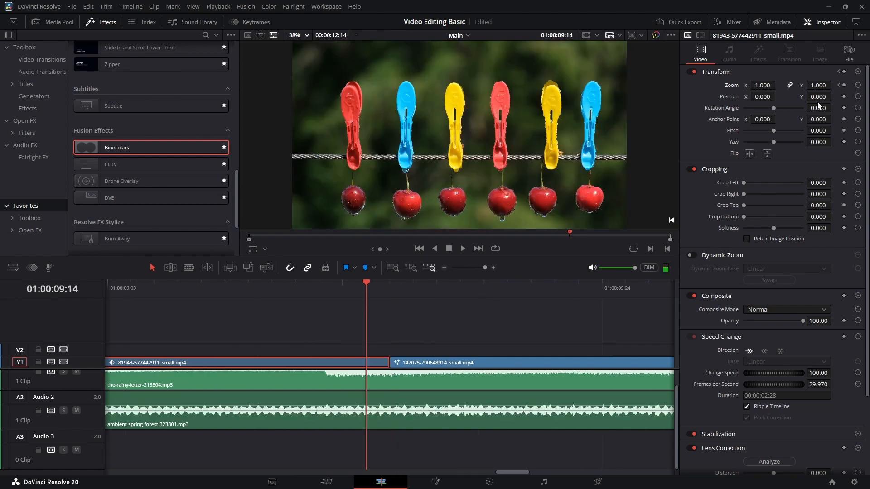
pyautogui.moveTo(832, 85); pyautogui.dragTo(833, 85)
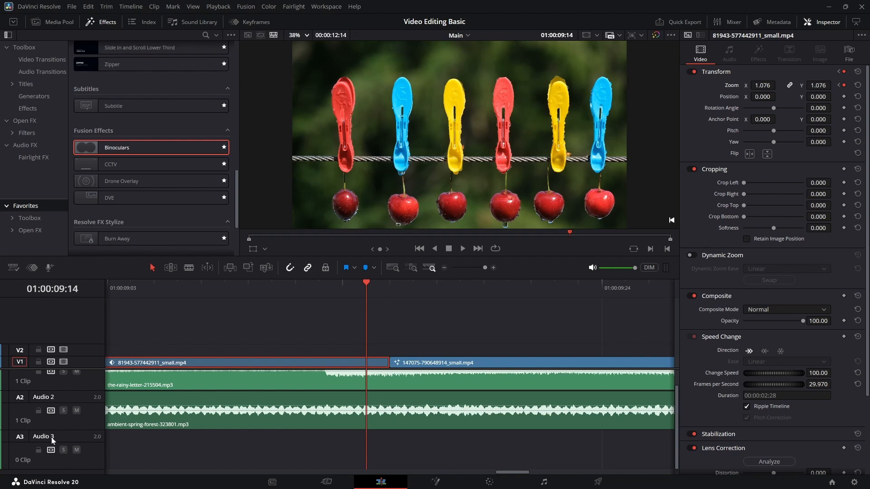
# Show the keyframe curves beneath the timeline and examine the third V1 clip's Zoom curve between its two keyframes.
pyautogui.click(33, 268)
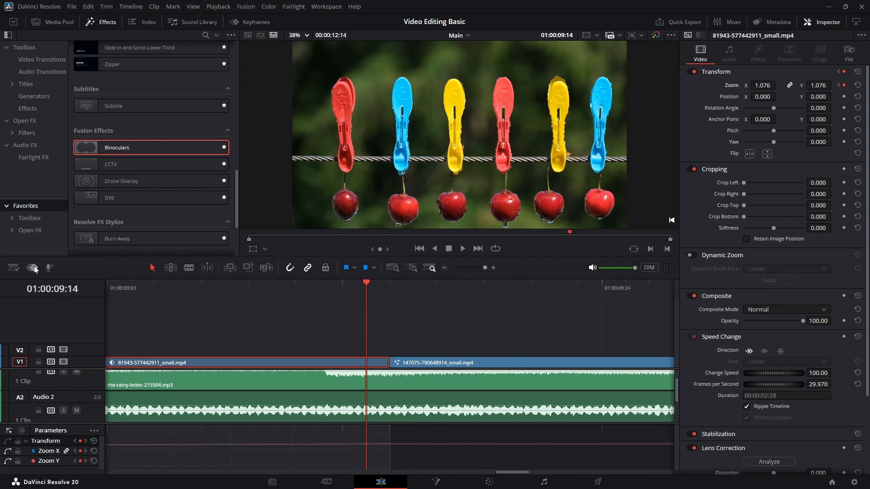
pyautogui.moveTo(197, 452); pyautogui.dragTo(670, 453)
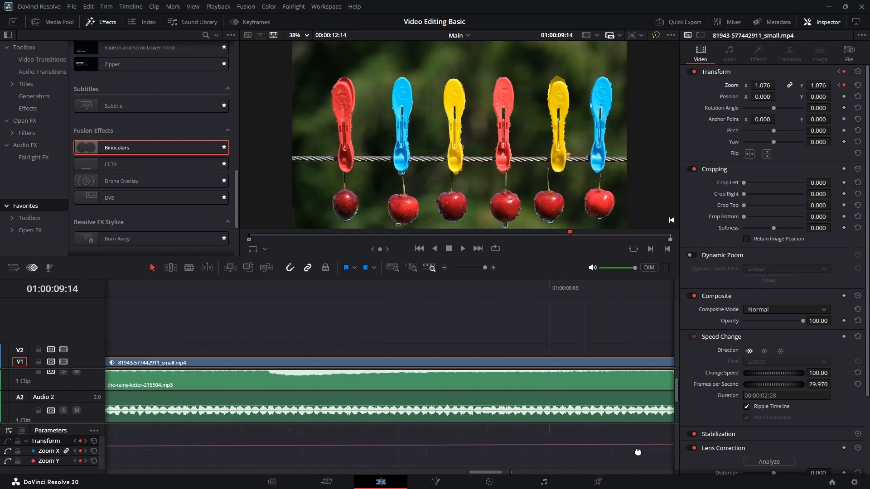
pyautogui.hotkey('ctrl', '-')
pyautogui.hotkey('ctrl', '-')
pyautogui.hotkey('ctrl', '-')
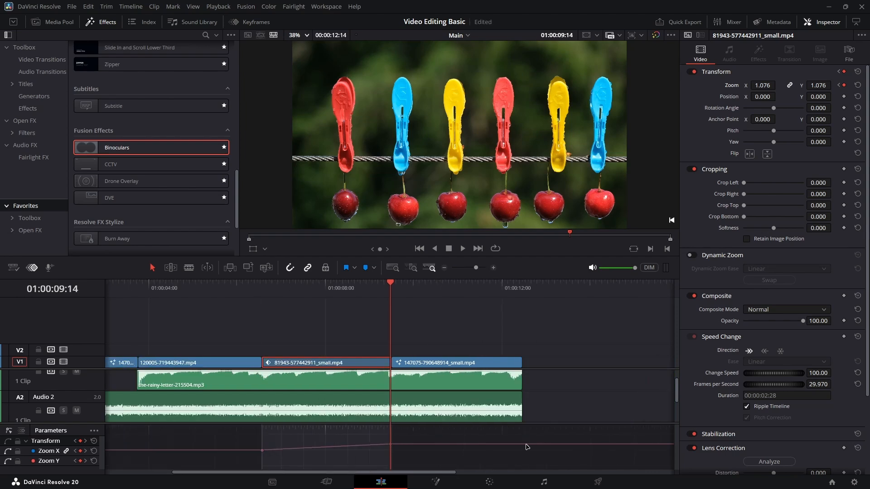
pyautogui.click(308, 285)
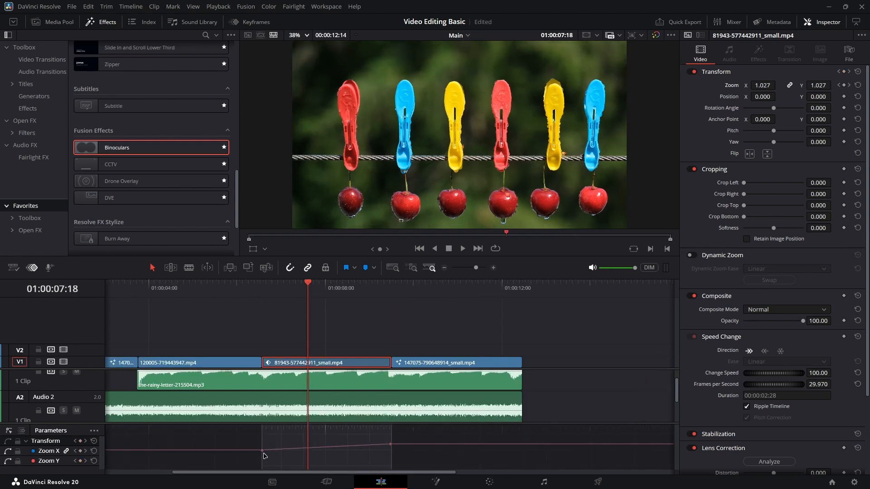
pyautogui.moveTo(392, 446)
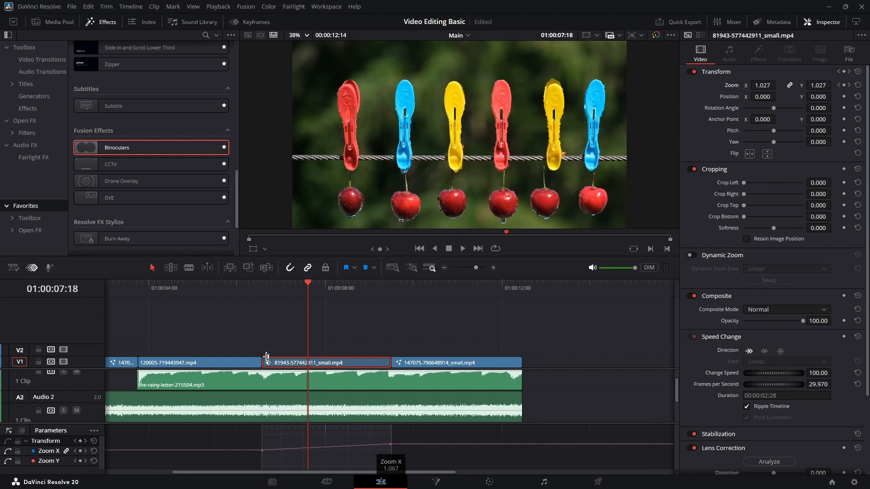
# Play the third V1 clip from its start to preview the linear zoom.
pyautogui.click(262, 285)
pyautogui.press('space')
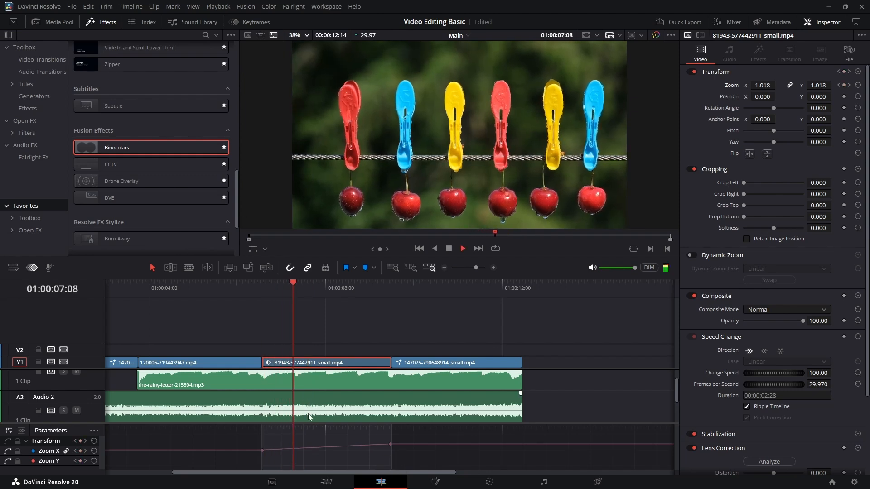
pyautogui.press('space')
# Ease the Zoom curve at both keyframes of the third V1 clip, trying a raised handle on the last one and levelling it again.
pyautogui.click(390, 445)
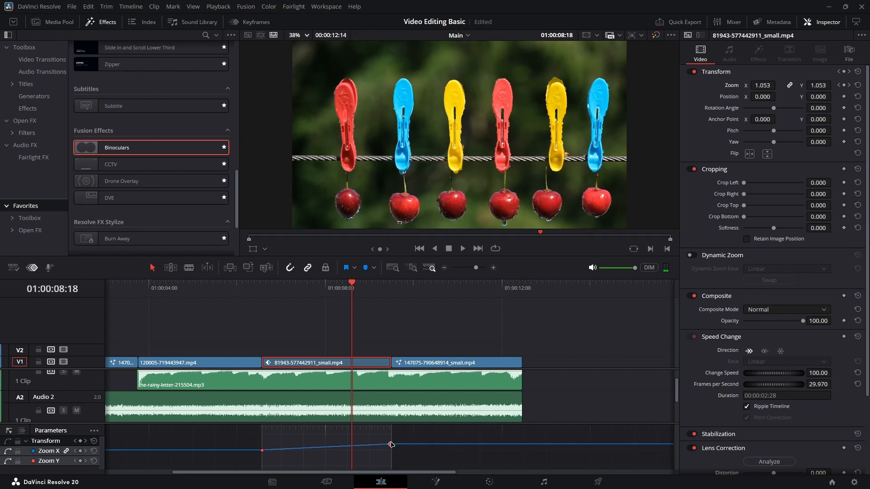
pyautogui.click(391, 444)
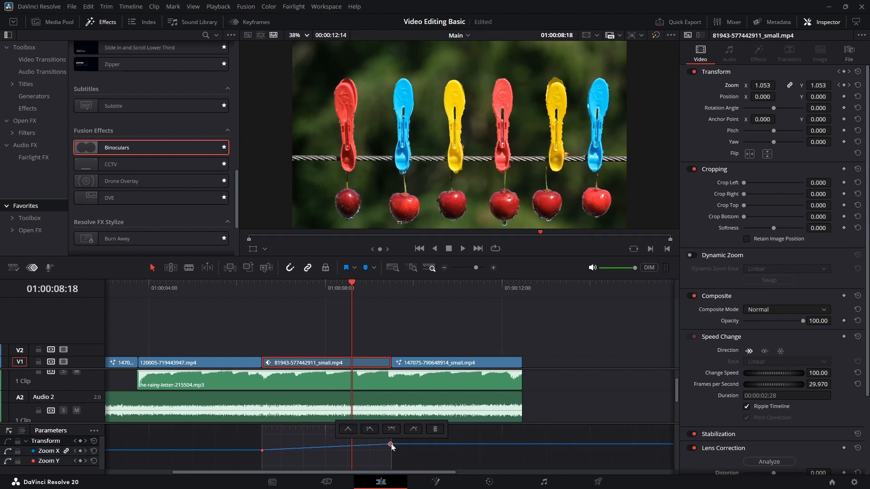
pyautogui.click(394, 430)
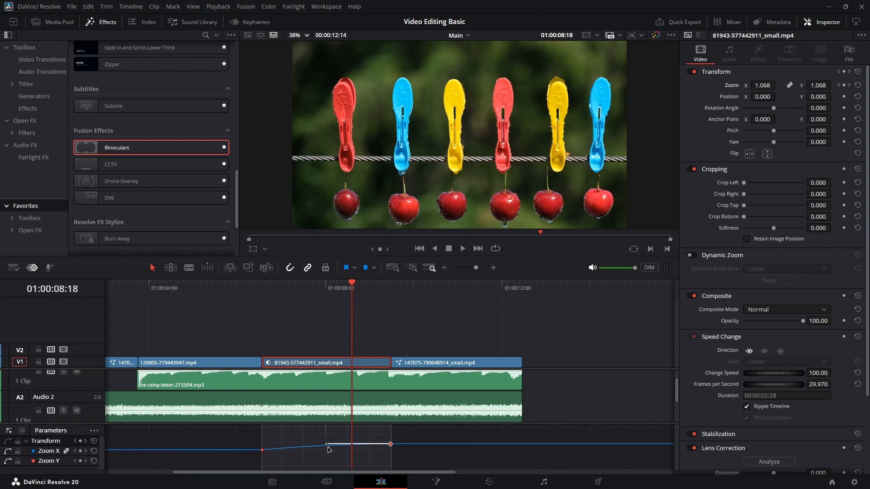
pyautogui.moveTo(326, 444); pyautogui.dragTo(340, 438)
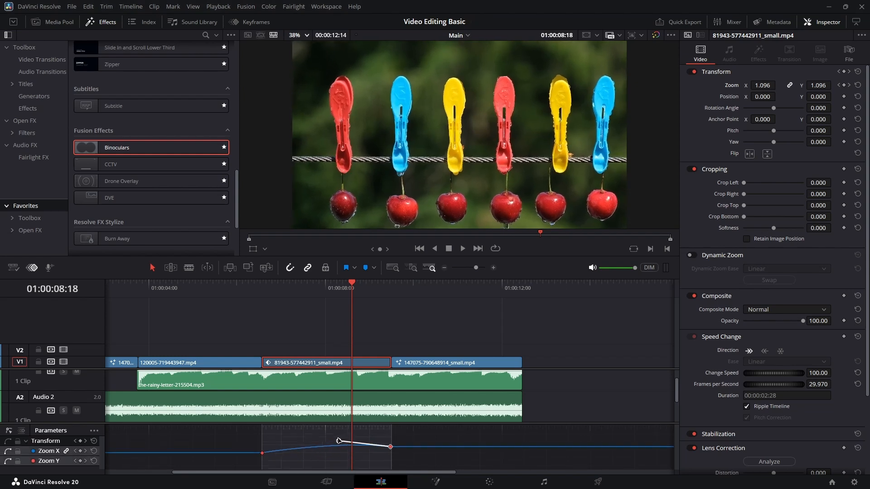
pyautogui.click(263, 453)
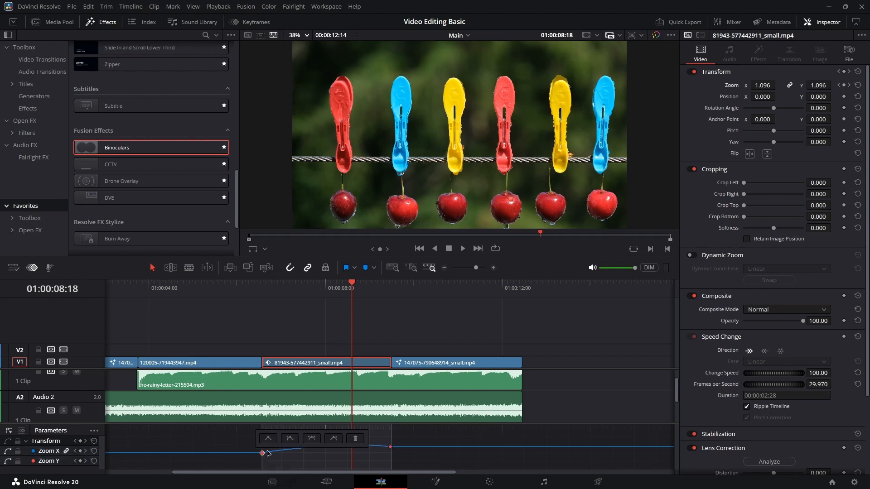
pyautogui.click(312, 438)
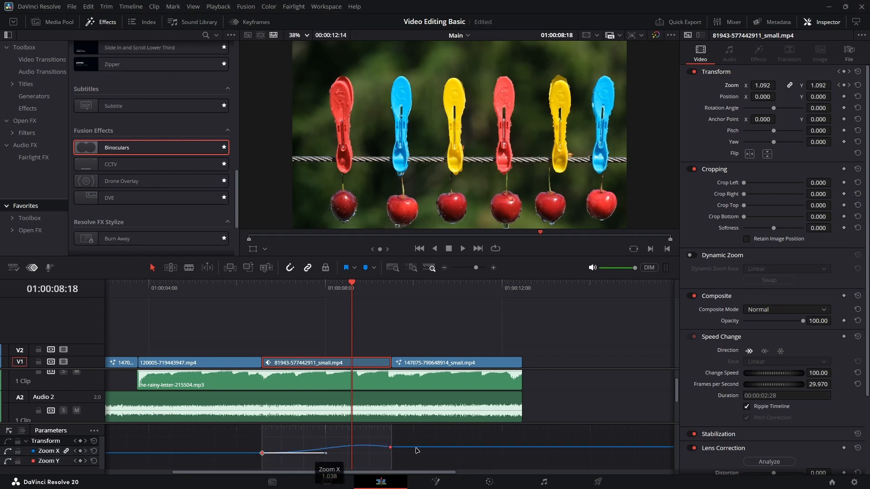
pyautogui.click(390, 447)
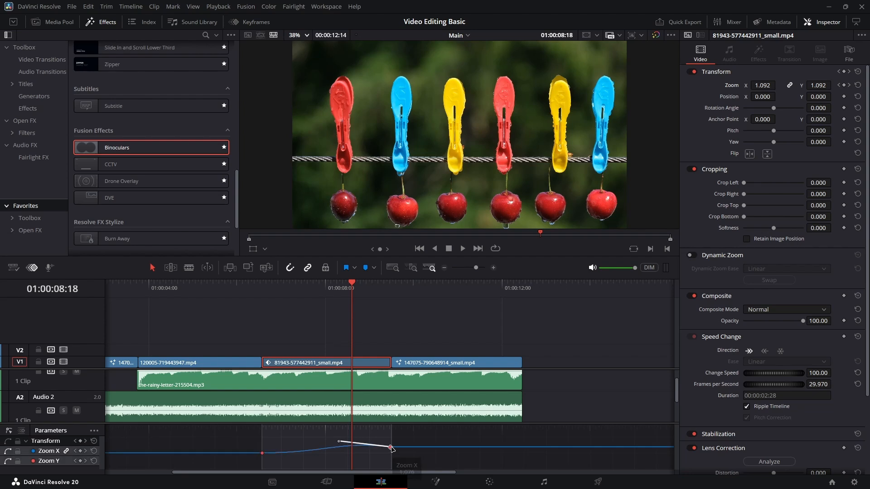
pyautogui.click(401, 435)
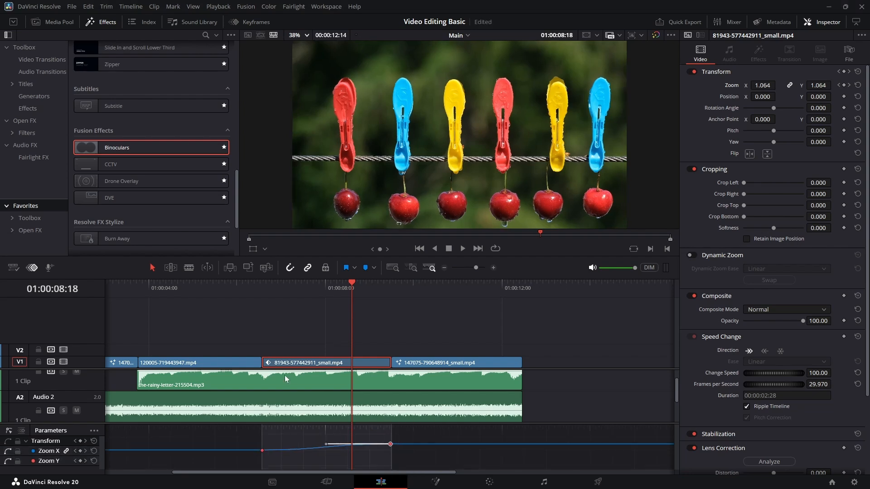
# Play back the third V1 clip from its start to check the eased zoom.
pyautogui.click(262, 295)
pyautogui.press('space')
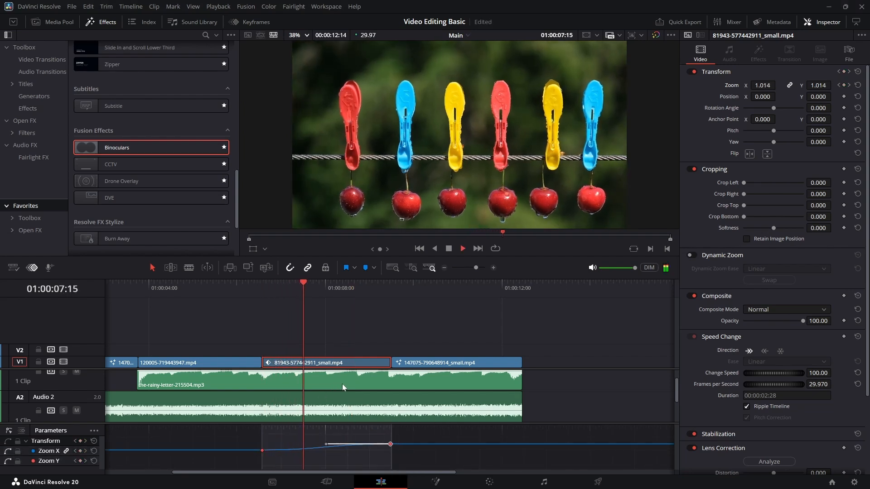
pyautogui.press('space')
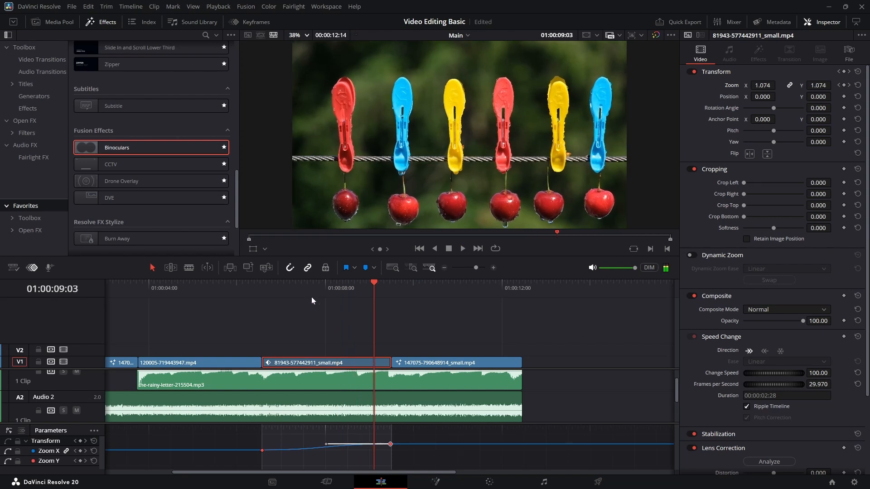
# Set the Zoom of the last keyframe at 01:00:09:14 to 1.031 and save the project.
pyautogui.click(849, 85)
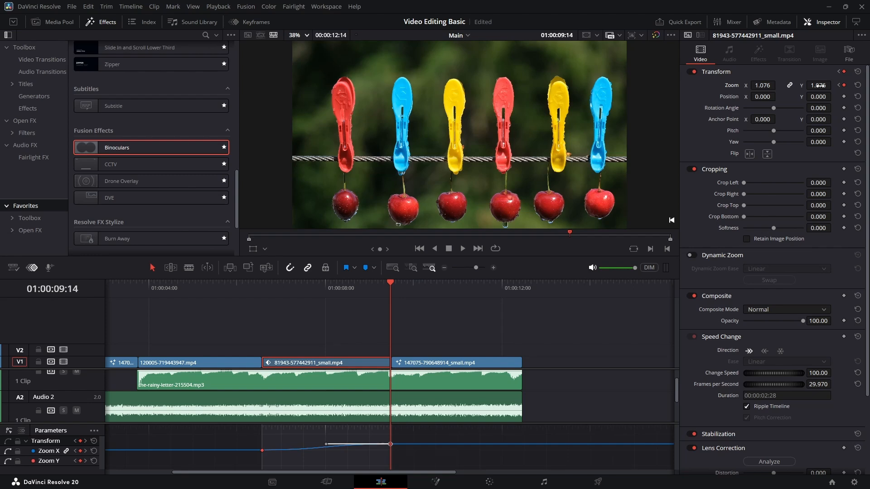
pyautogui.moveTo(833, 85)
pyautogui.mouseDown()
pyautogui.moveTo(824, 85)
pyautogui.moveTo(834, 85)
pyautogui.mouseUp()
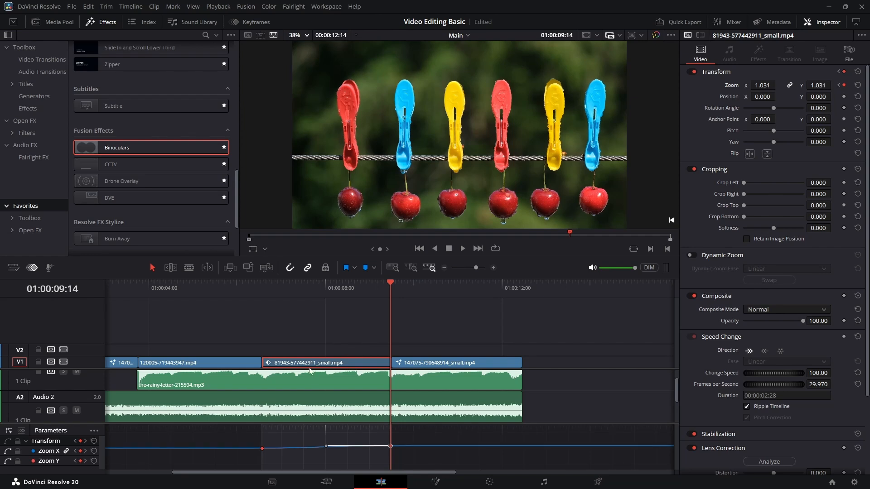
pyautogui.hotkey('ctrl', 's')
# Replay the third V1 clip from its first frame to review the subtler zoom.
pyautogui.click(262, 285)
pyautogui.press('space')
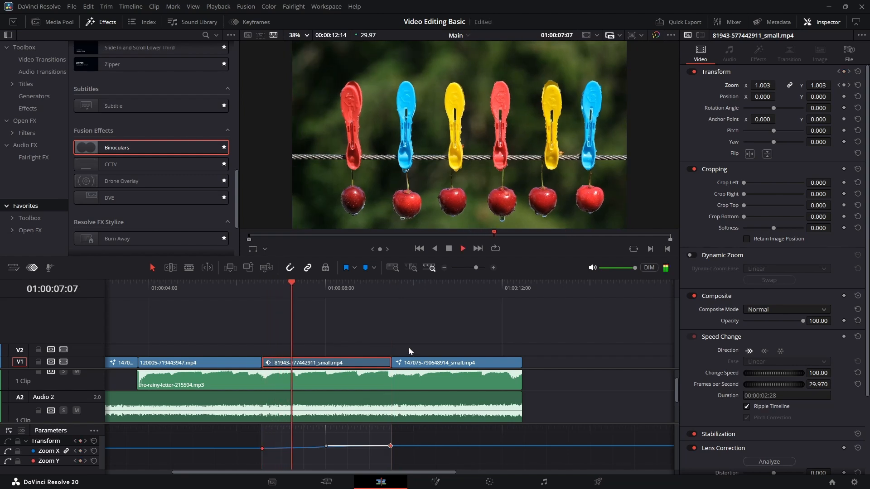
pyautogui.press('space')
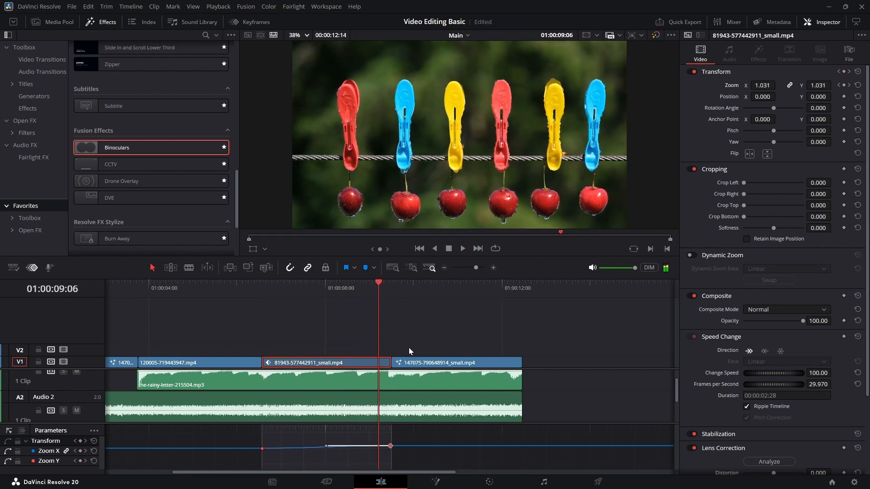
# Examine the clip's Zoom keyframes in the Keyframes editor back to 01:00:06:17, and hide both that editor and the timeline curves.
pyautogui.click(247, 22)
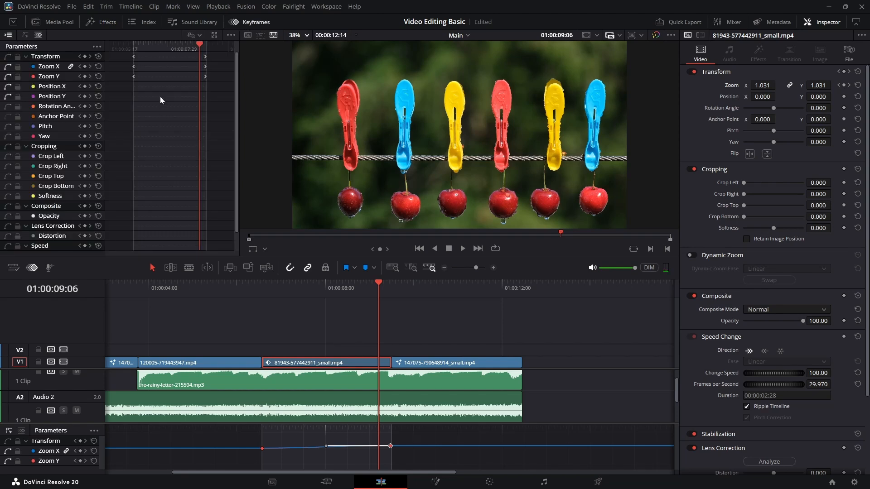
pyautogui.moveTo(177, 47); pyautogui.dragTo(133, 46)
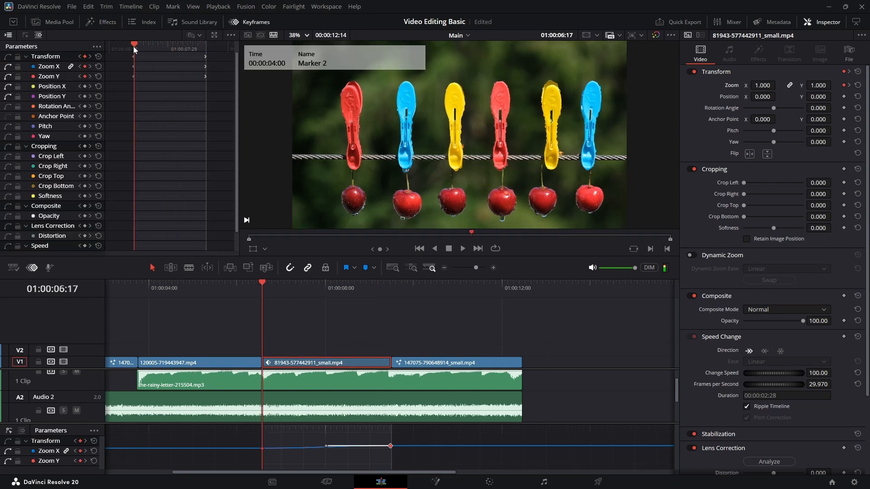
pyautogui.click(248, 24)
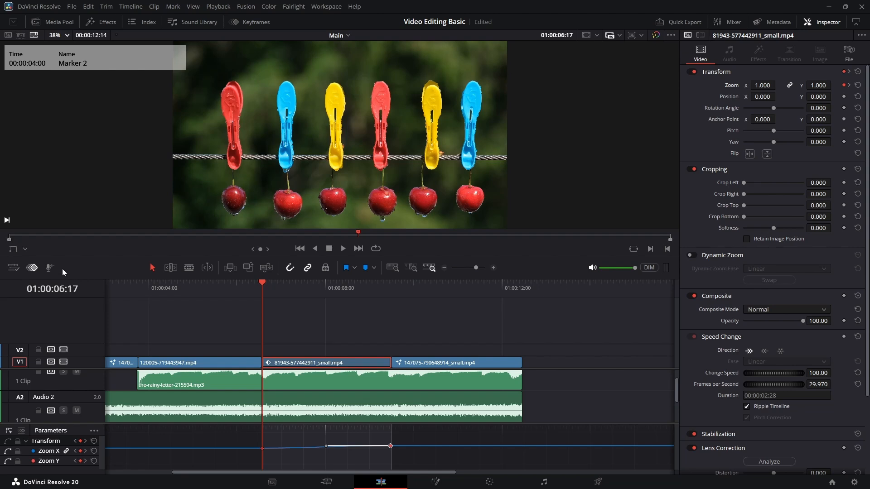
pyautogui.click(33, 270)
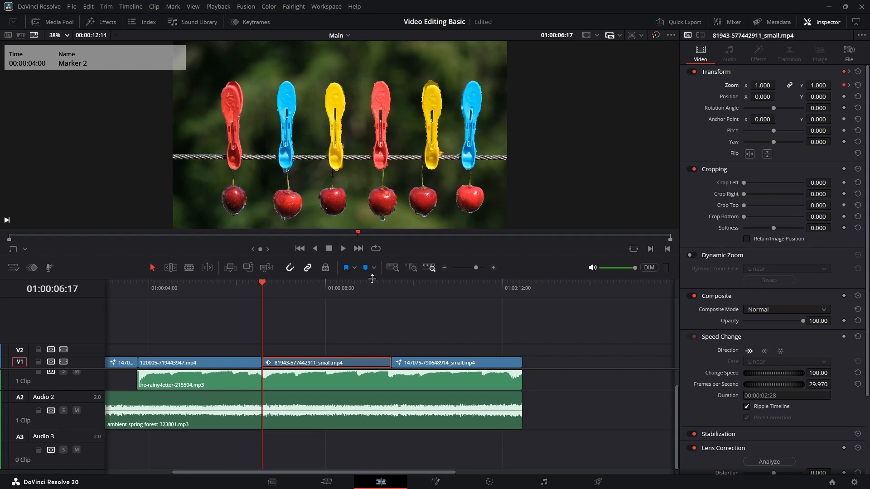
# Select the the-rainy-letter-215504.mp3 music clip and save the project.
pyautogui.click(306, 379)
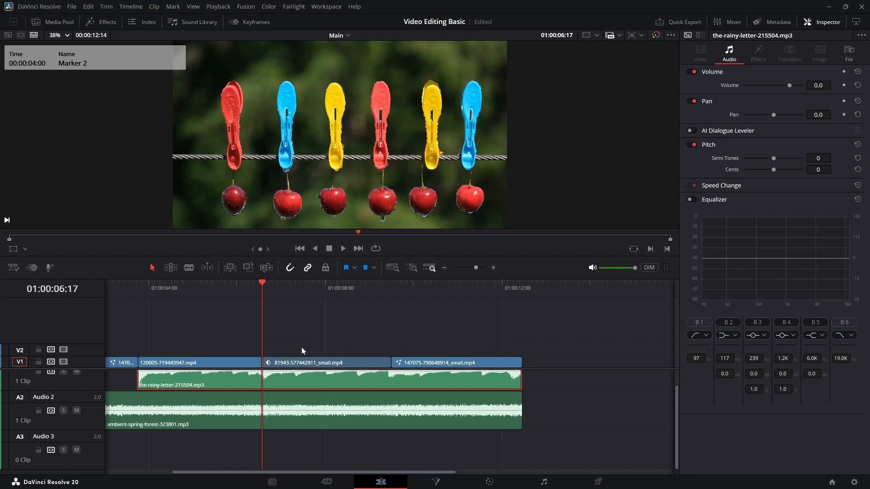
pyautogui.hotkey('ctrl', 's')
# Try repositioning the third V1 clip in the viewer with the Transform overlay, undo the move and hide the overlay.
pyautogui.click(25, 249)
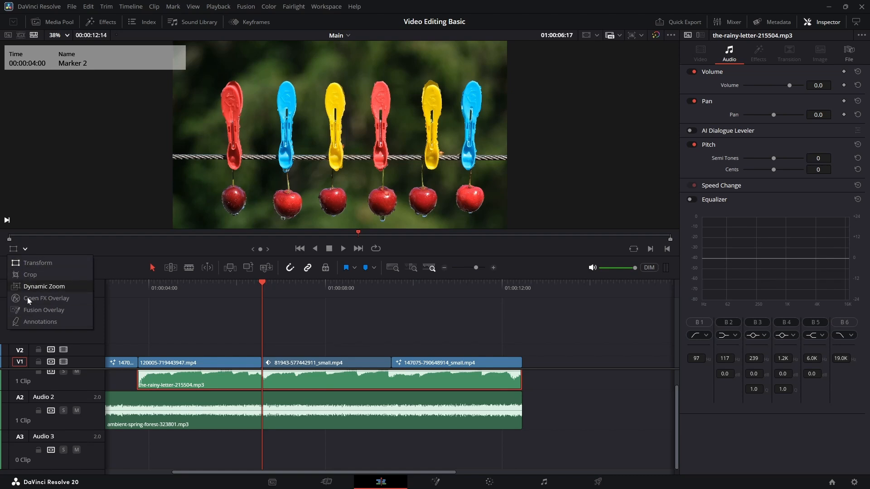
pyautogui.click(297, 364)
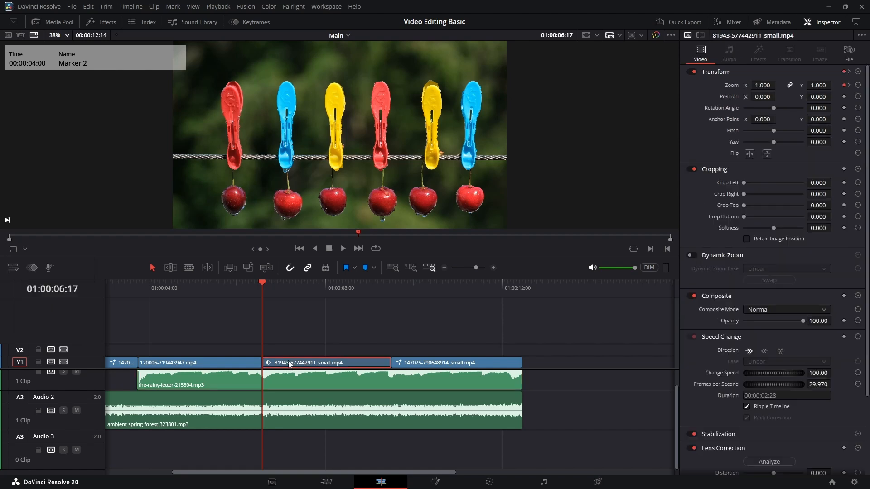
pyautogui.click(14, 248)
pyautogui.click(25, 249)
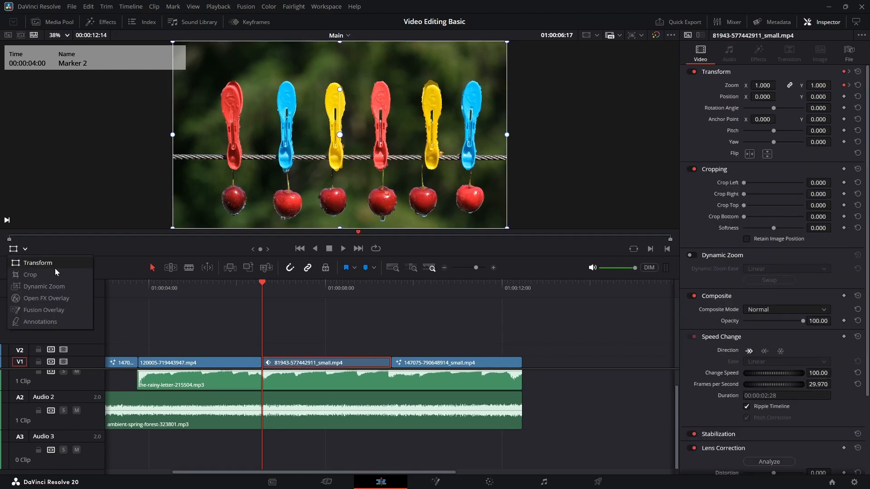
pyautogui.click(39, 265)
pyautogui.moveTo(292, 178); pyautogui.dragTo(268, 189)
pyautogui.hotkey('ctrl', 'z')
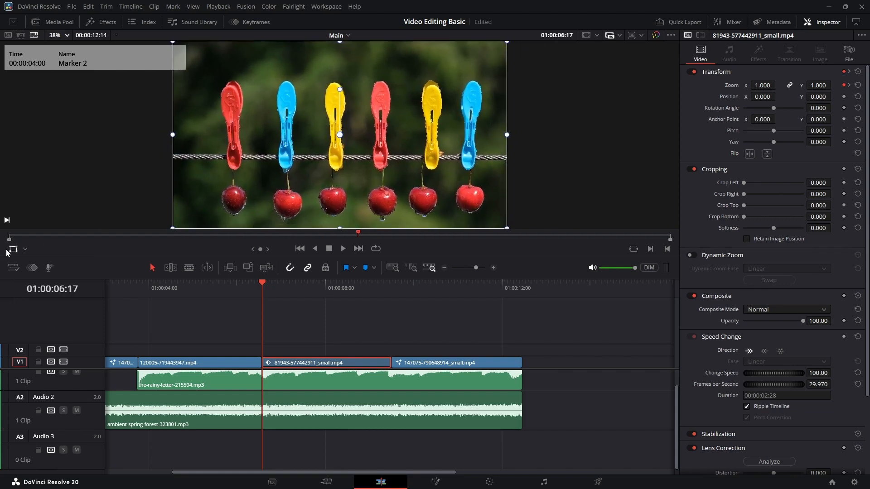
pyautogui.click(11, 250)
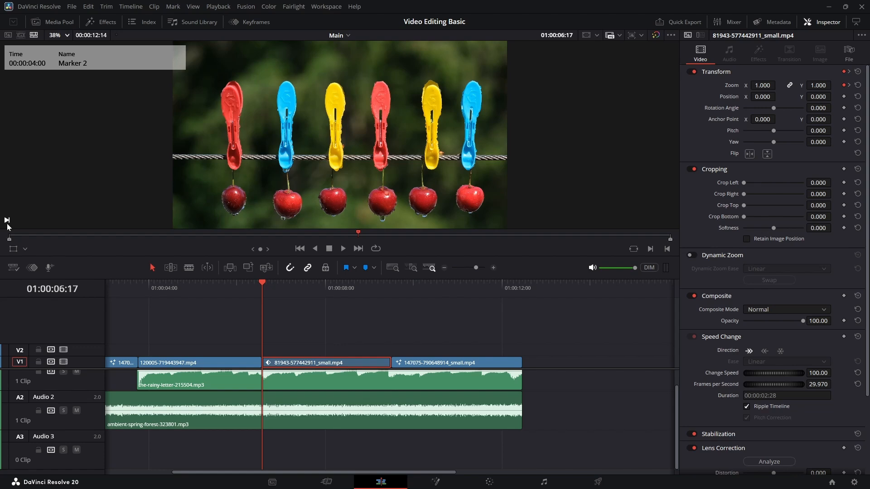
# Try cropping about 461 off the third V1 clip's left side with the Crop overlay, restore it and hide the overlay.
pyautogui.click(14, 249)
pyautogui.click(27, 250)
pyautogui.click(32, 275)
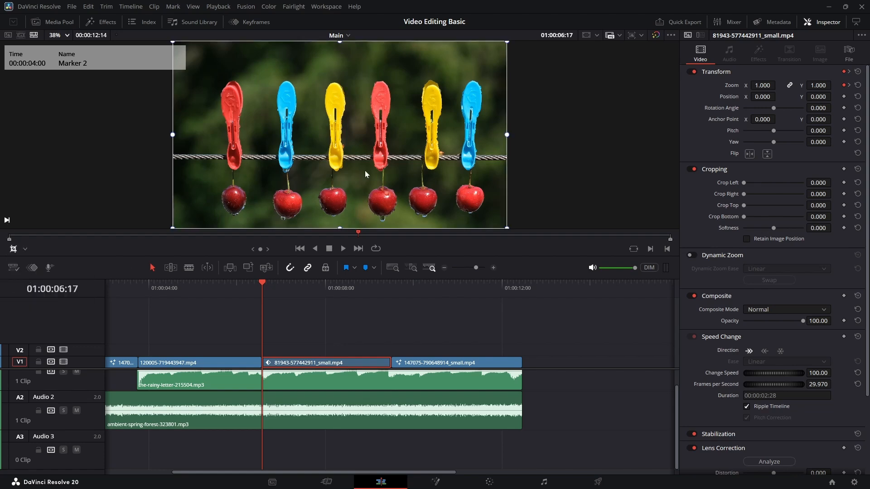
pyautogui.moveTo(173, 135); pyautogui.dragTo(304, 140)
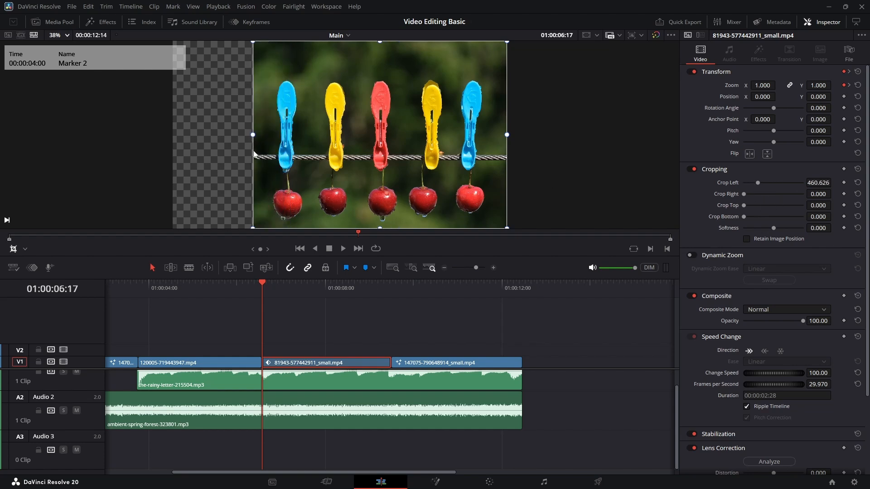
pyautogui.moveTo(251, 137); pyautogui.dragTo(170, 195)
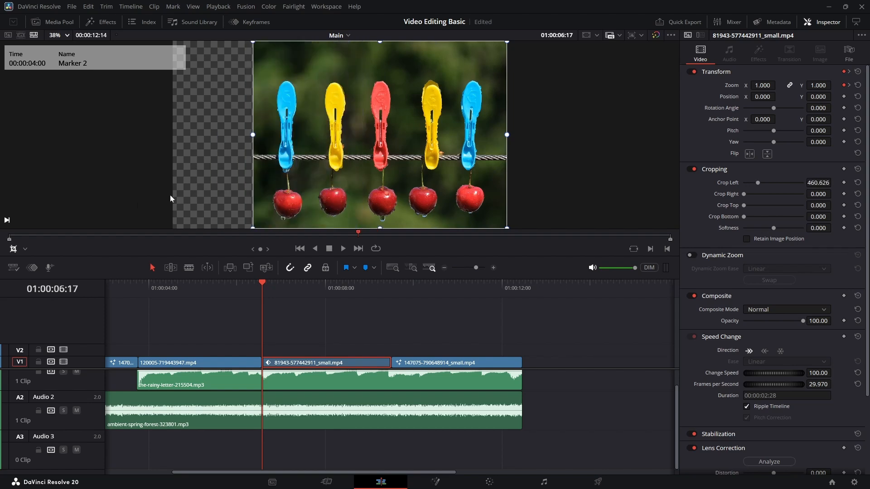
pyautogui.click(11, 251)
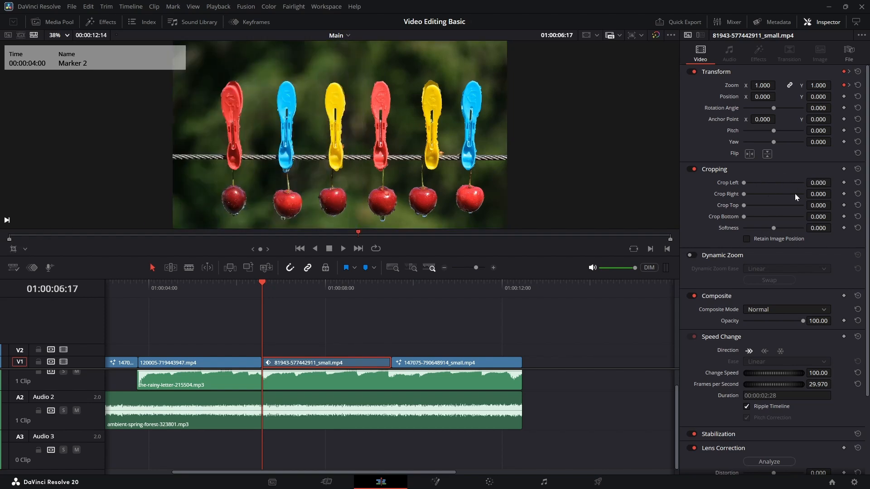
pyautogui.click(25, 248)
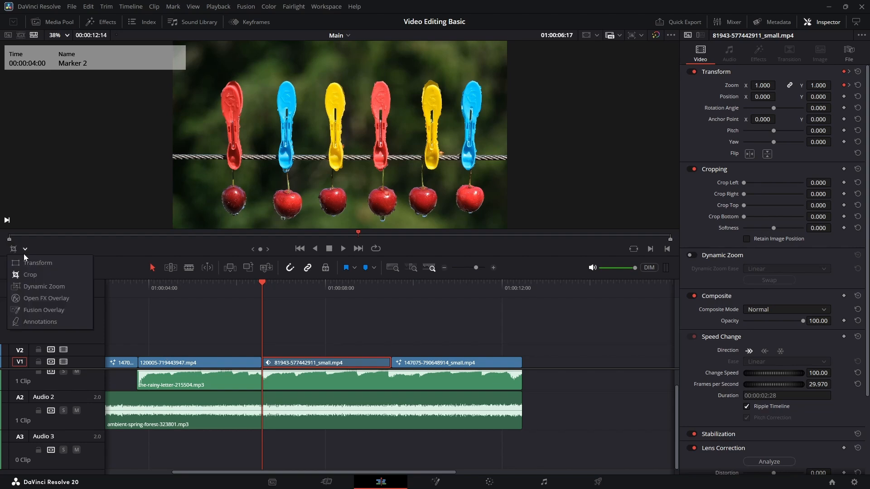
pyautogui.click(326, 365)
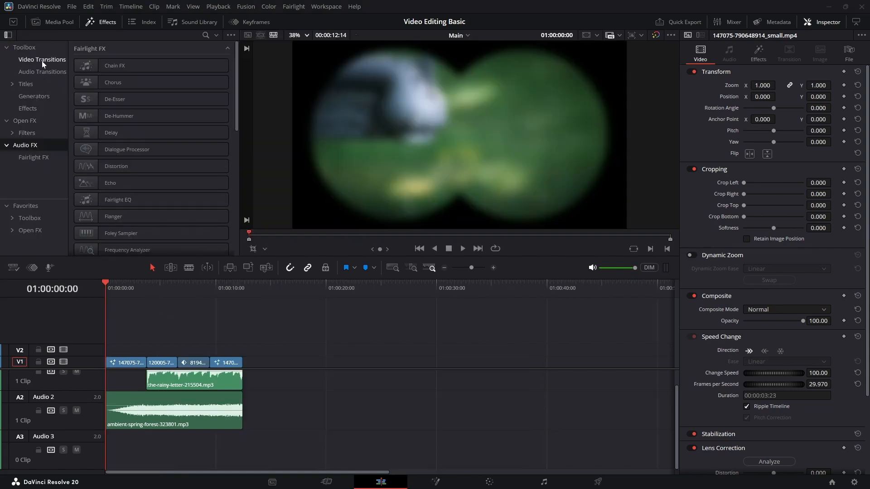
# Apply the Crash Zoom transition from the favorite effects to the start of the second V1 clip.
pyautogui.click(36, 60)
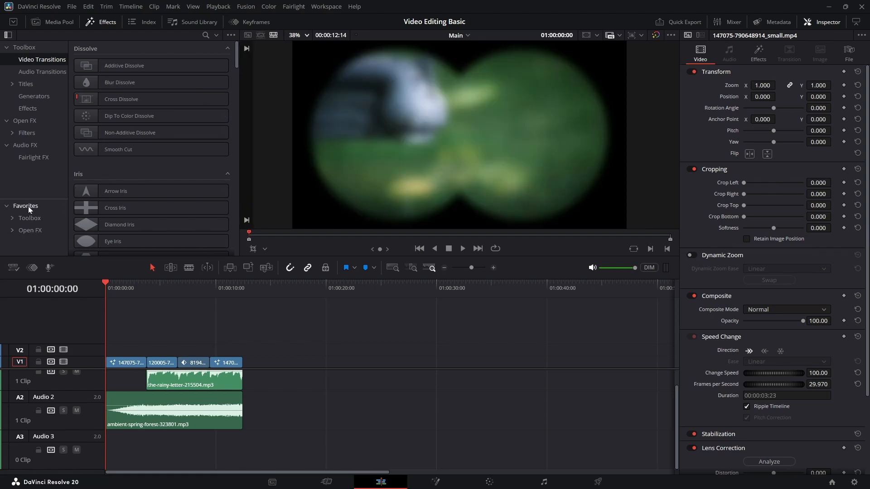
pyautogui.click(29, 206)
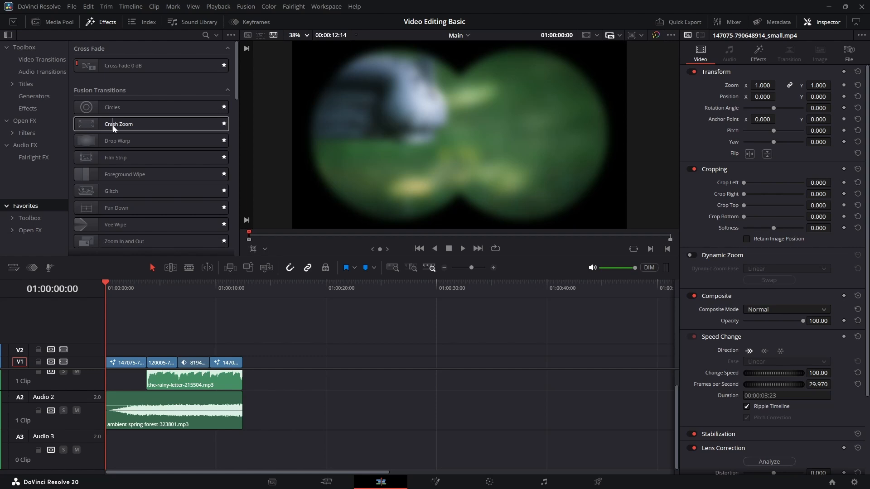
pyautogui.moveTo(112, 125); pyautogui.dragTo(151, 357)
pyautogui.hotkey('ctrl', '=')
pyautogui.hotkey('ctrl', '=')
pyautogui.click(142, 343)
pyautogui.hscroll(5, 571, 333)
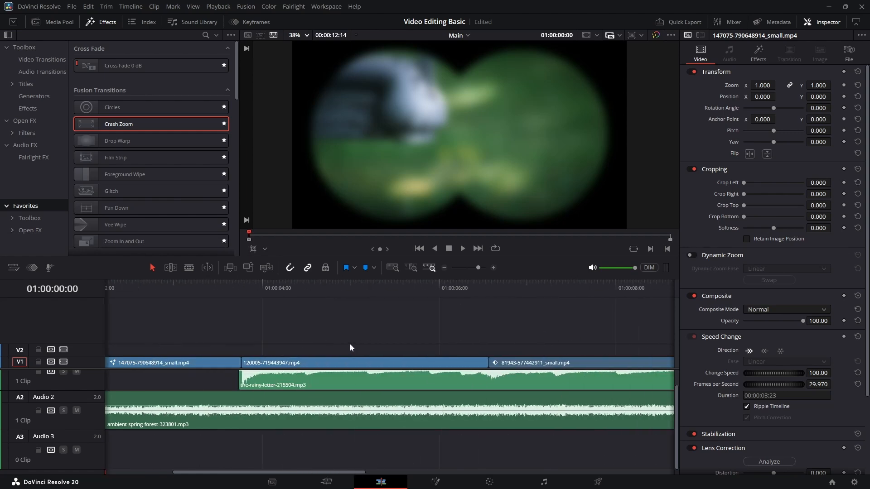
pyautogui.click(293, 363)
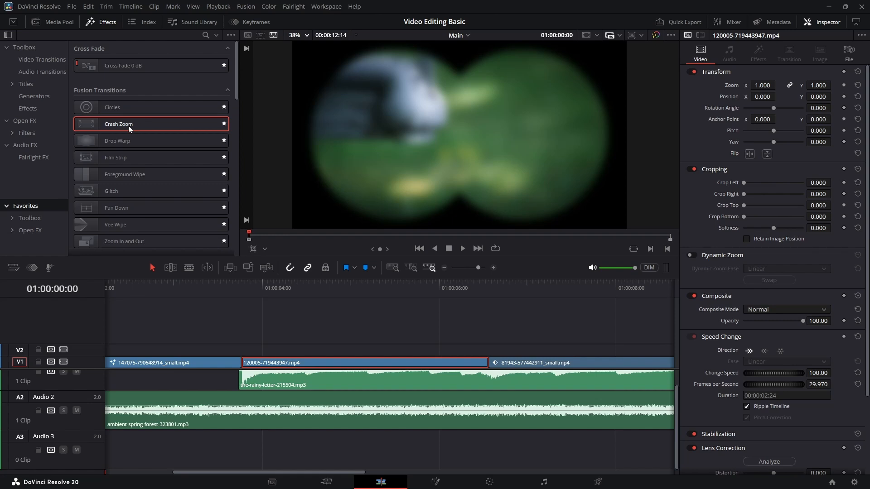
pyautogui.moveTo(113, 126); pyautogui.dragTo(237, 364)
pyautogui.moveTo(198, 365); pyautogui.dragTo(255, 361)
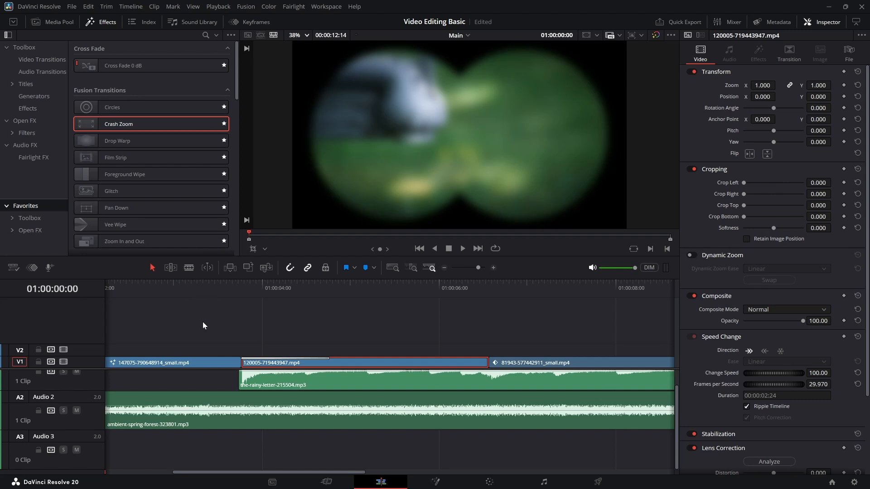
# Play the timeline full screen from its start through the Crash Zoom transition and stop inside the second V1 clip.
pyautogui.hotkey('shift', 'z')
pyautogui.press('space')
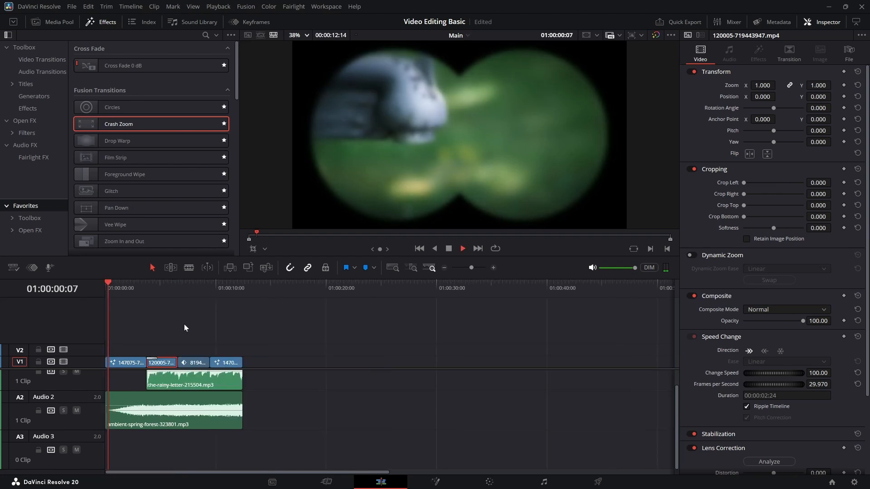
pyautogui.hotkey('ctrl', 'f')
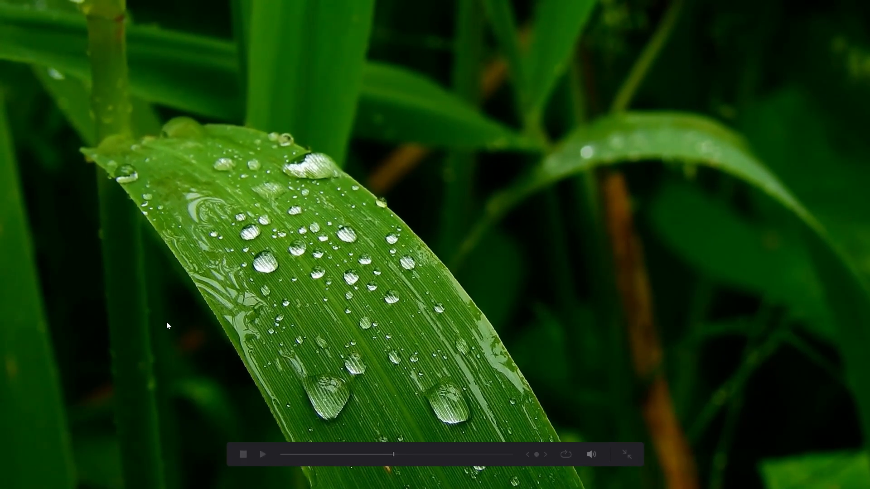
pyautogui.press('space')
pyautogui.hotkey('ctrl', 'f')
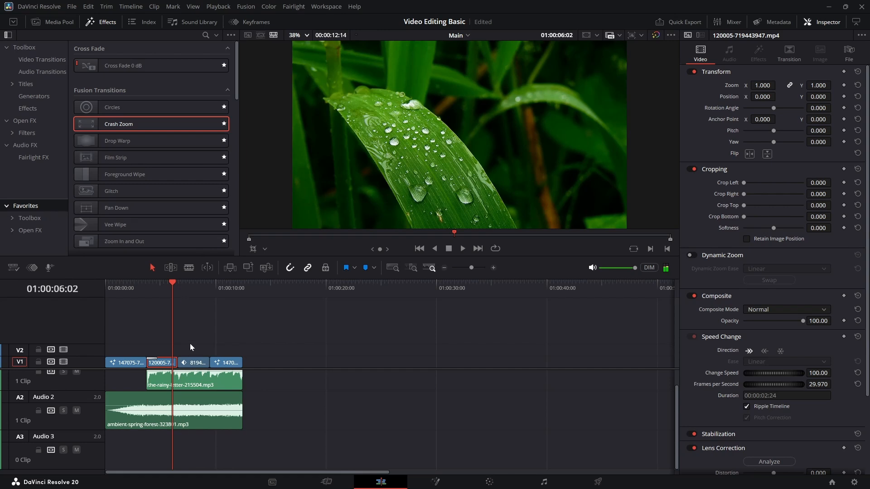
# Apply the Drop Warp transition at the cut between the second and third V1 clips and play it back full screen.
pyautogui.scroll(2, 189, 344)
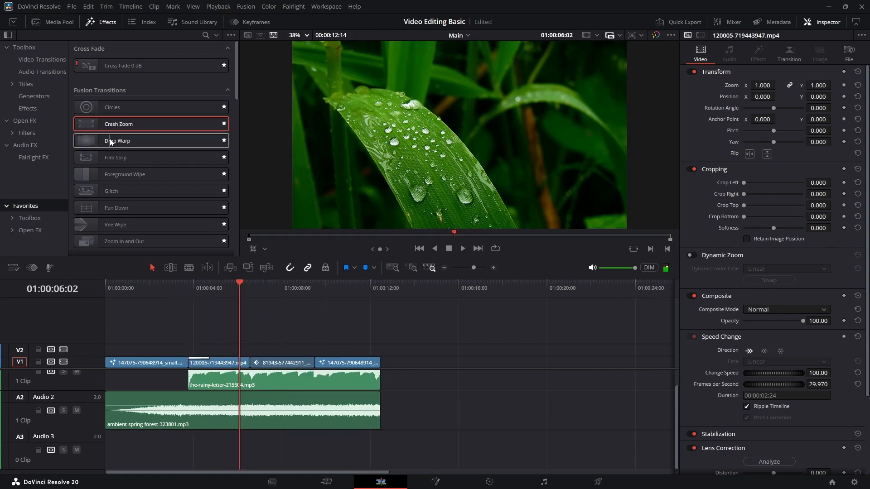
pyautogui.moveTo(110, 140); pyautogui.dragTo(248, 360)
pyautogui.moveTo(210, 289); pyautogui.dragTo(175, 289)
pyautogui.press('p')
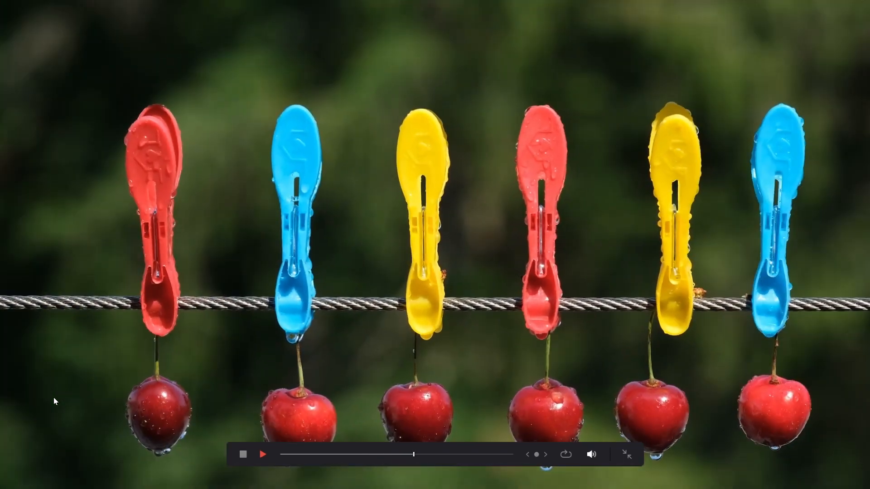
pyautogui.press('space')
pyautogui.press('p')
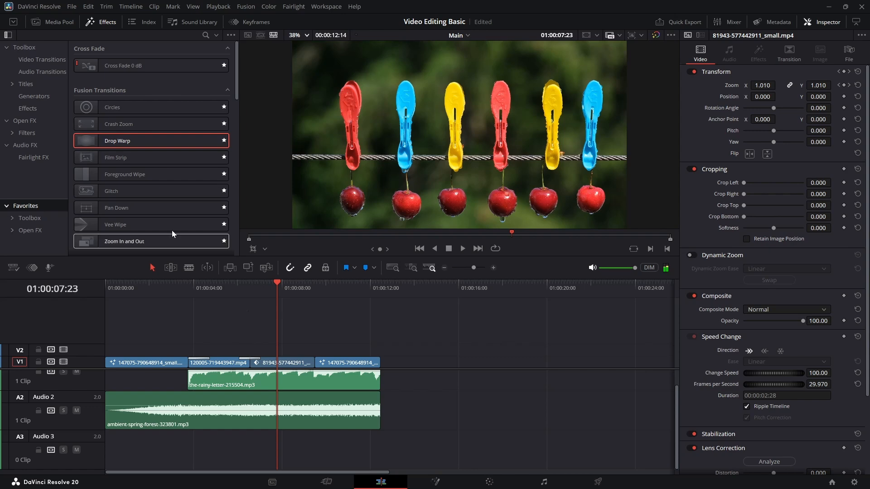
# Apply the Crash Zoom transition to the start of the last V1 clip and show the transition's settings.
pyautogui.scroll(-2, 134, 167)
pyautogui.moveTo(119, 82); pyautogui.dragTo(163, 169)
pyautogui.moveTo(112, 85); pyautogui.dragTo(316, 362)
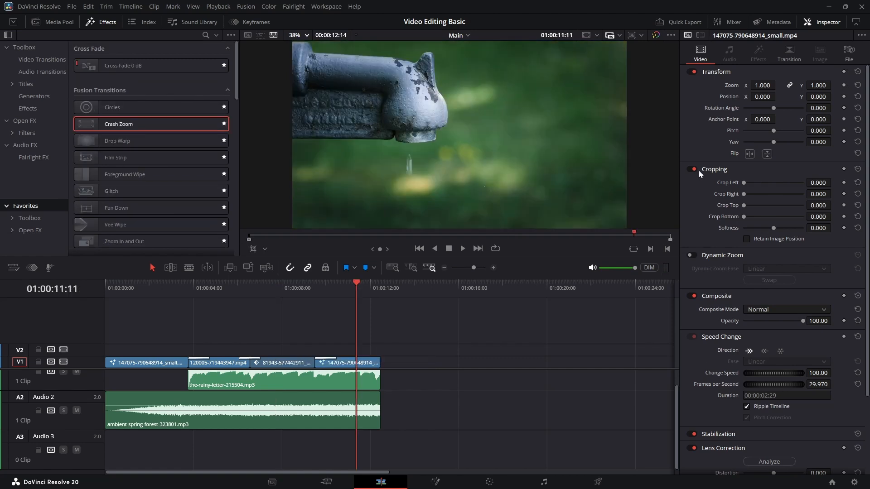
pyautogui.click(326, 360)
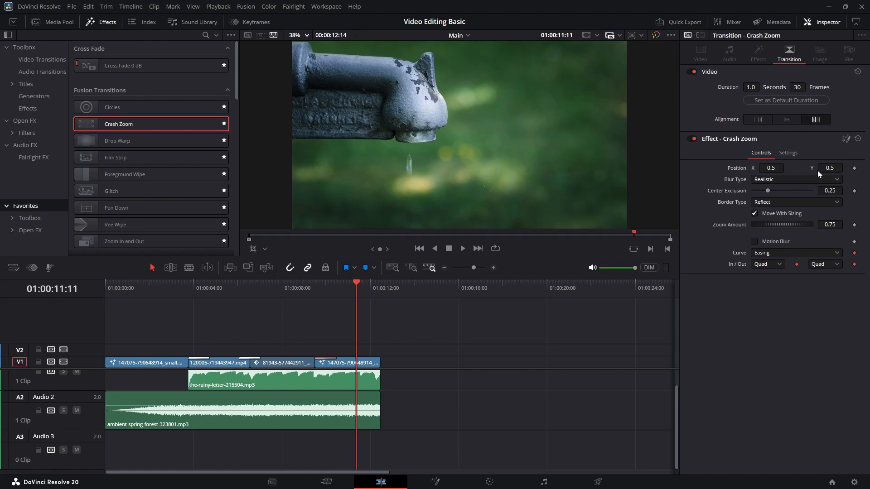
# Hide the Edit page's Inspector and open the last V1 clip at 01:00:10:23 in the Fusion page.
pyautogui.click(826, 22)
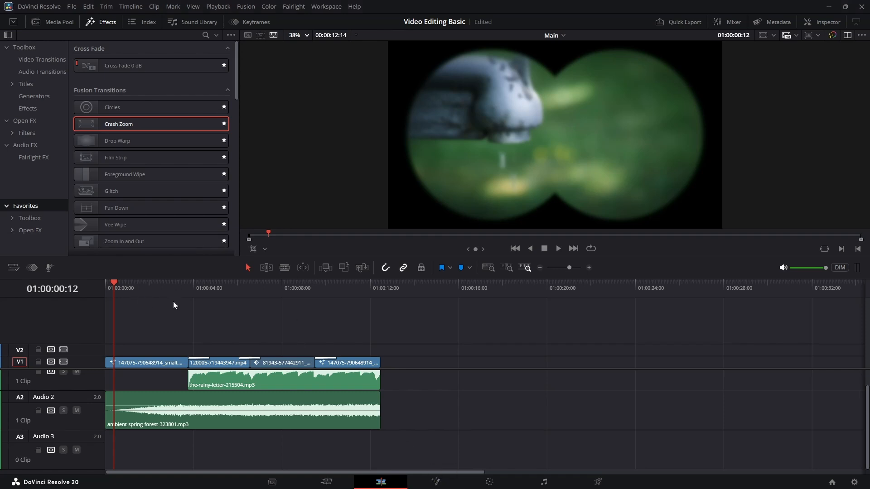
pyautogui.click(344, 288)
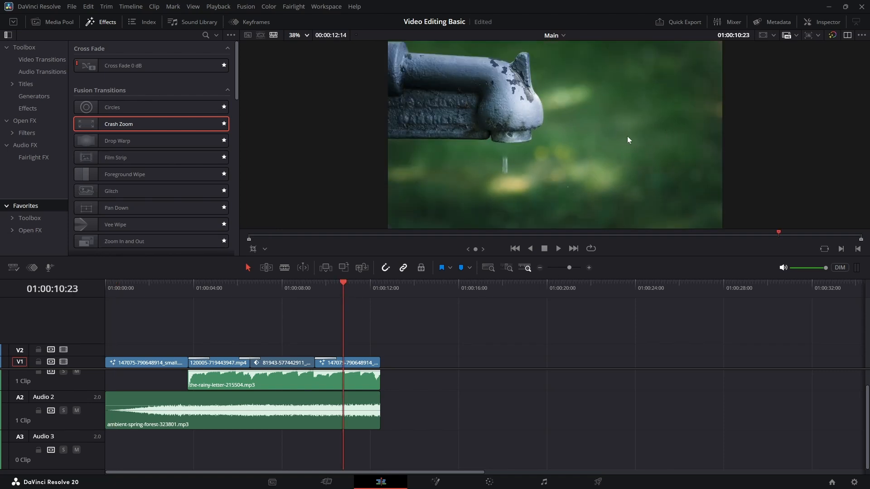
pyautogui.click(436, 484)
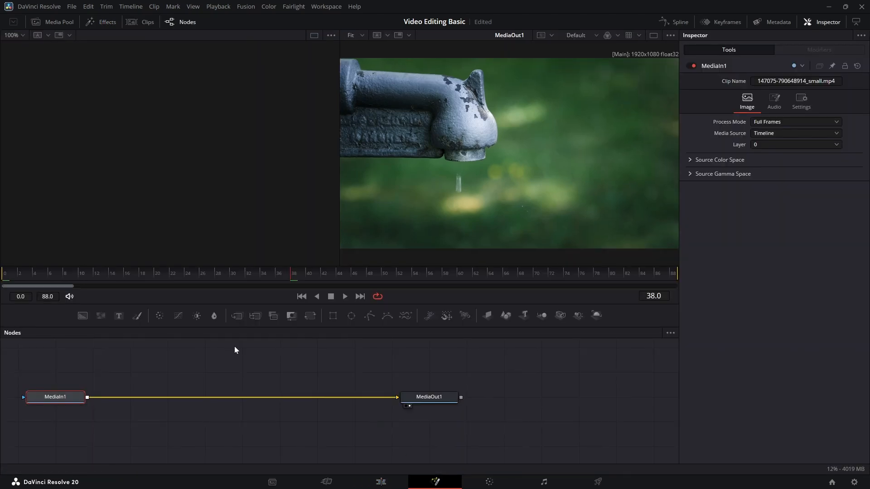
pyautogui.click(382, 482)
pyautogui.click(368, 365)
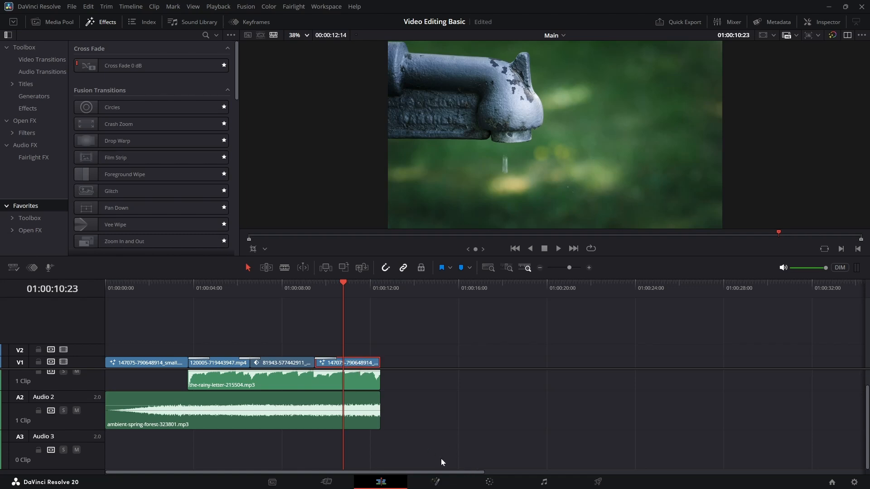
pyautogui.click(435, 482)
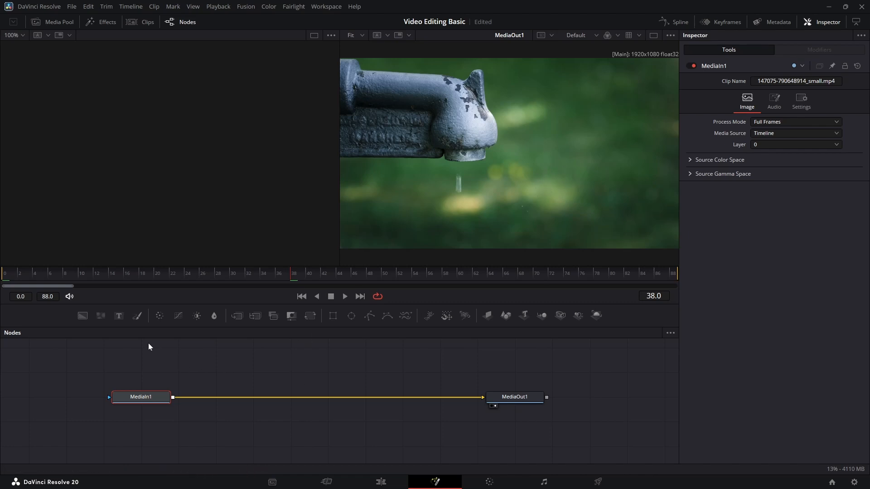
# Add a Text+ node merged between MediaIn1 and MediaOut1, align it beneath the Merge node and select MediaIn1.
pyautogui.moveTo(139, 398); pyautogui.dragTo(147, 396)
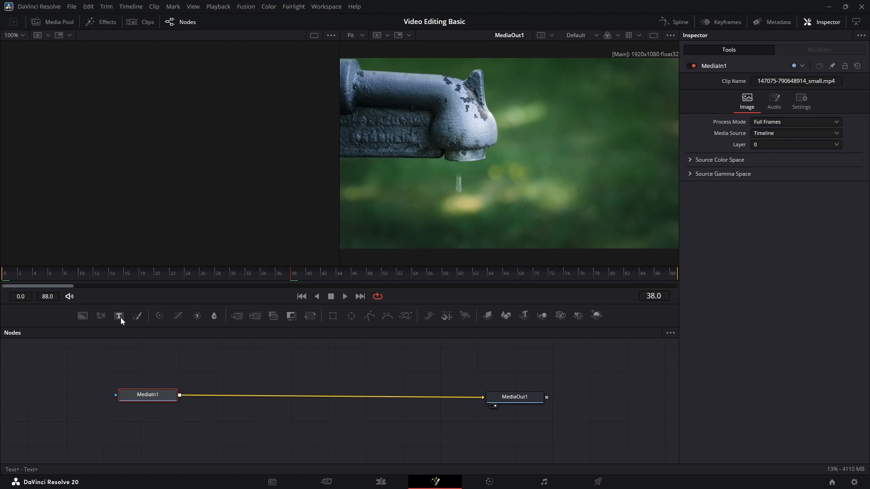
pyautogui.moveTo(247, 343); pyautogui.dragTo(322, 398)
pyautogui.moveTo(141, 425); pyautogui.dragTo(326, 436)
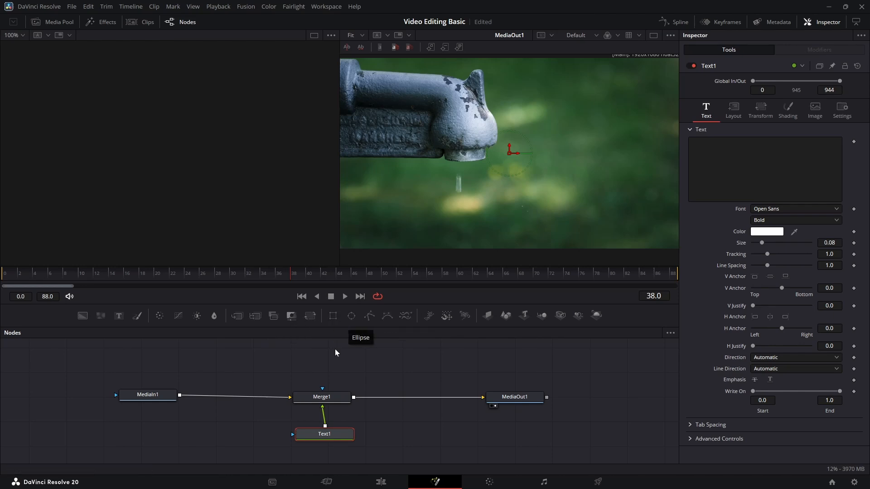
pyautogui.moveTo(324, 386)
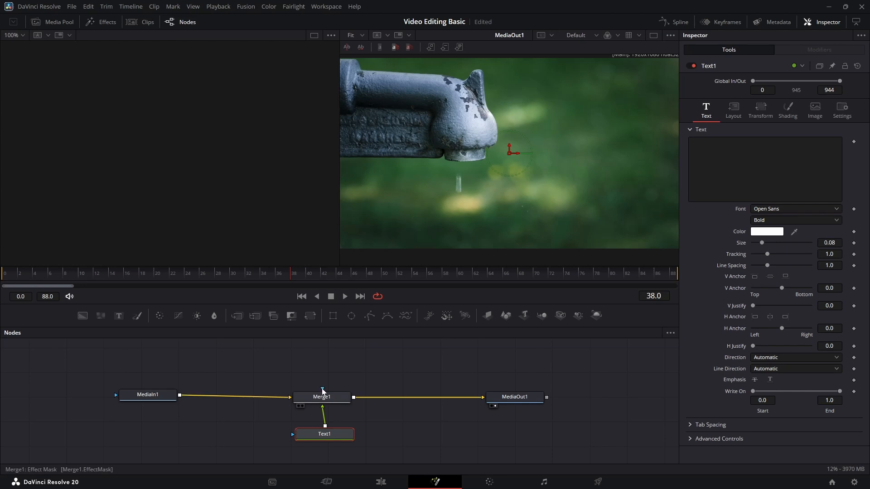
pyautogui.moveTo(333, 439); pyautogui.dragTo(326, 433)
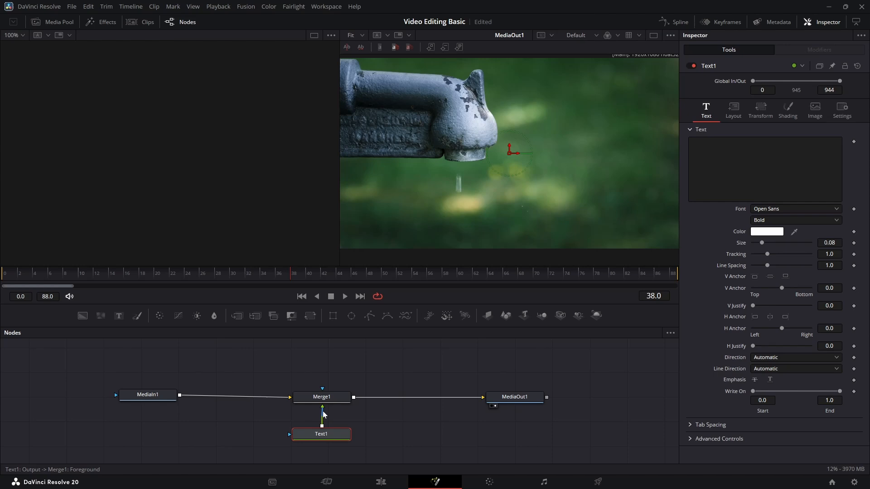
pyautogui.click(138, 398)
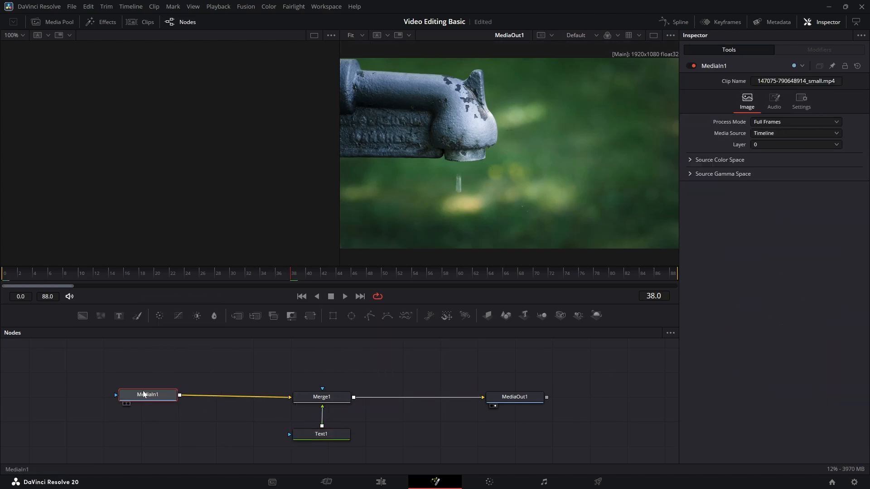
# Tidy the MediaOut1 node's placement and enter "DaVinci Resolve" as the text of the Text1 node.
pyautogui.moveTo(536, 398); pyautogui.dragTo(531, 390)
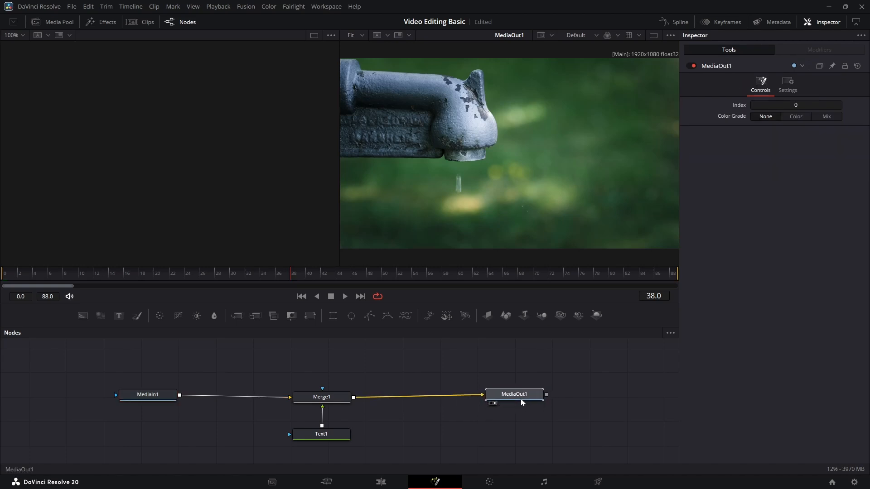
pyautogui.click(327, 436)
pyautogui.click(689, 142)
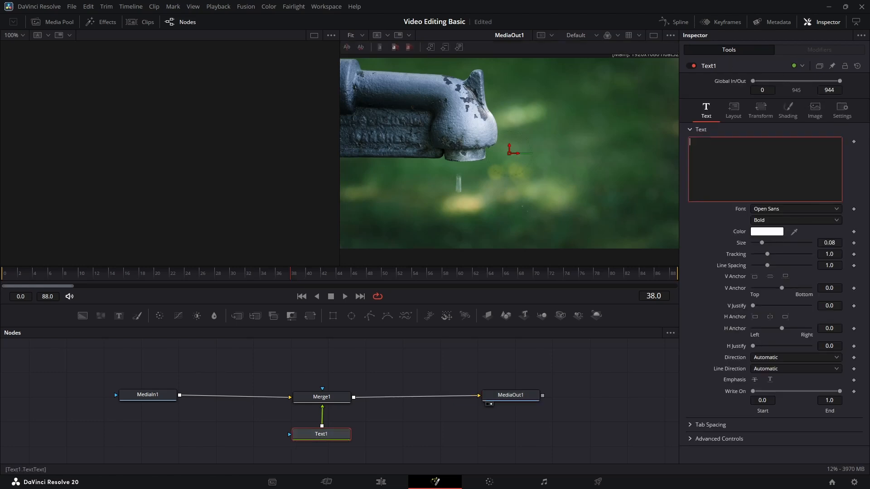
pyautogui.write('DaVinci Resolve')
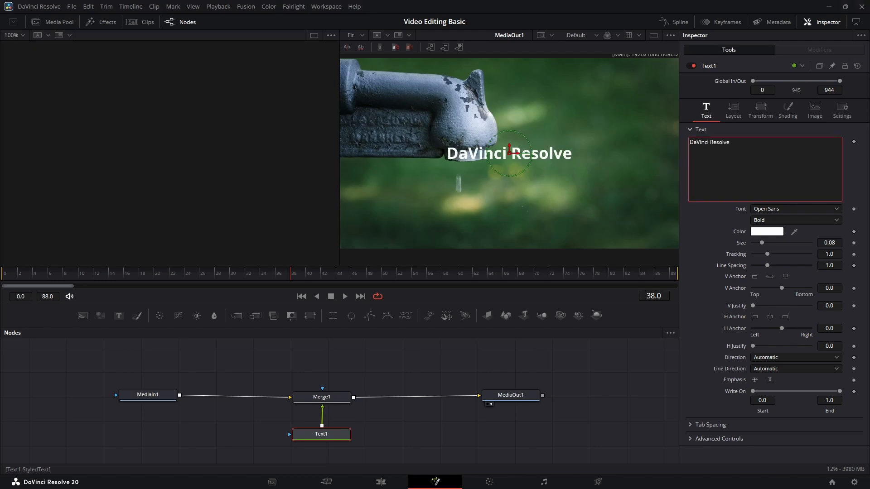
# Replace the title text with "Fusion" and place it beside the faucet at Center X about 0.636 and Center Z -0.31.
pyautogui.moveTo(519, 156); pyautogui.dragTo(575, 156)
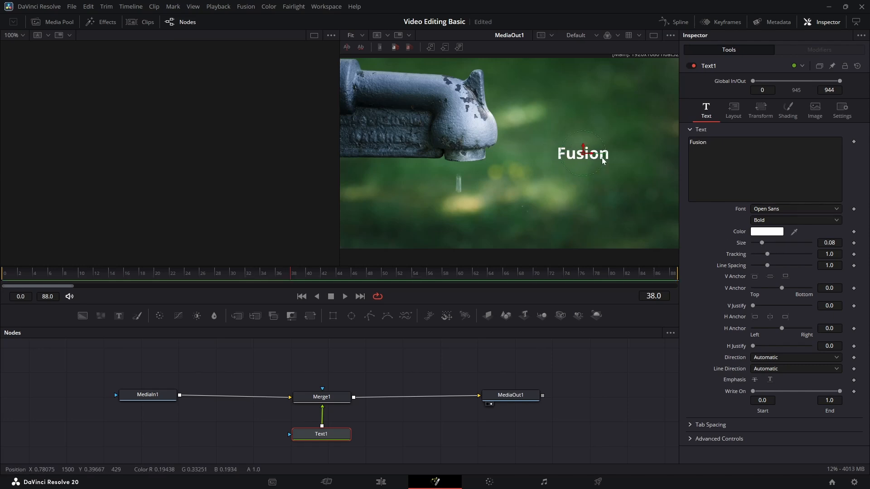
pyautogui.moveTo(594, 156)
pyautogui.mouseDown()
pyautogui.moveTo(560, 157)
pyautogui.moveTo(605, 155)
pyautogui.moveTo(578, 155)
pyautogui.mouseUp()
pyautogui.click(733, 109)
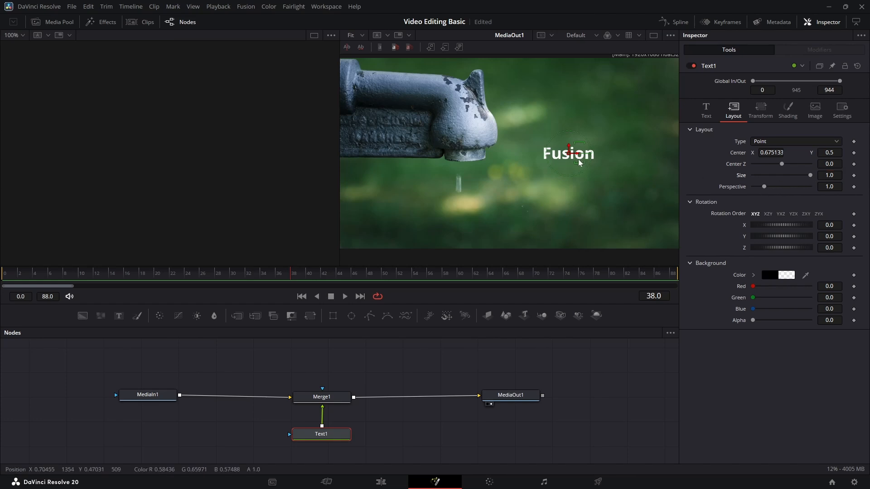
pyautogui.moveTo(782, 164); pyautogui.dragTo(752, 152)
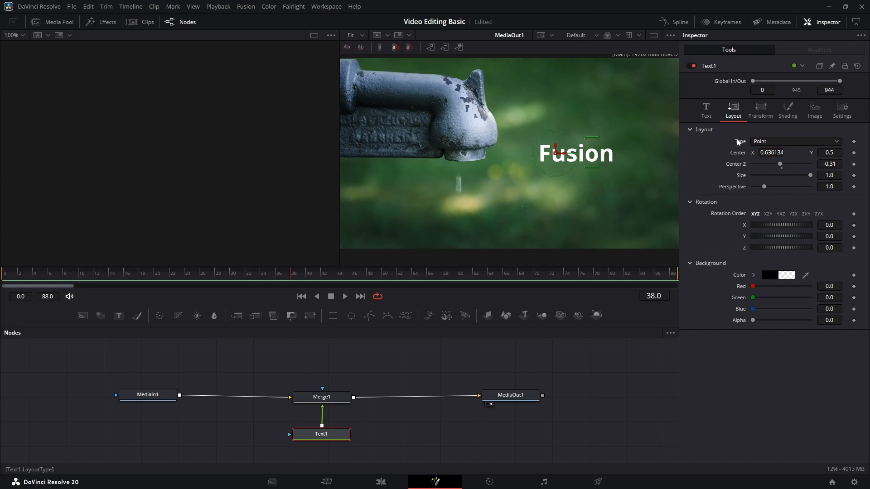
pyautogui.click(773, 140)
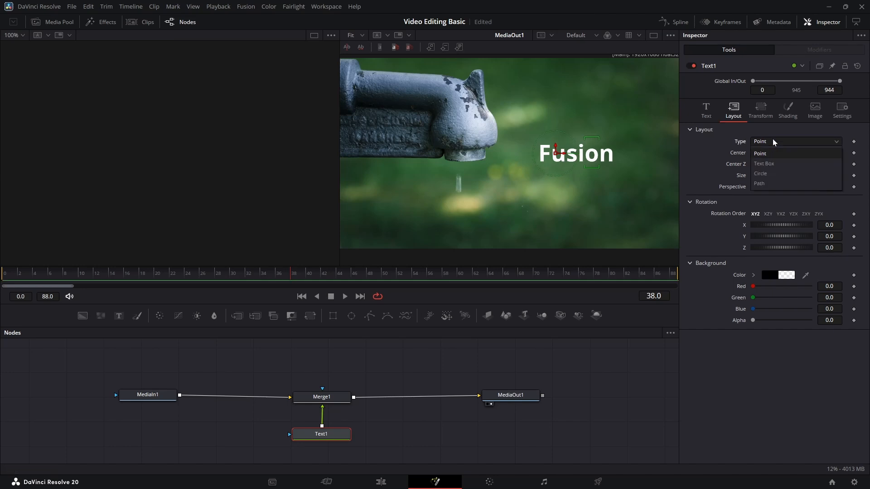
# Set the title's font to Noto Serif Hebrew and raise the text to Center Y about 0.536.
pyautogui.click(705, 107)
pyautogui.click(772, 210)
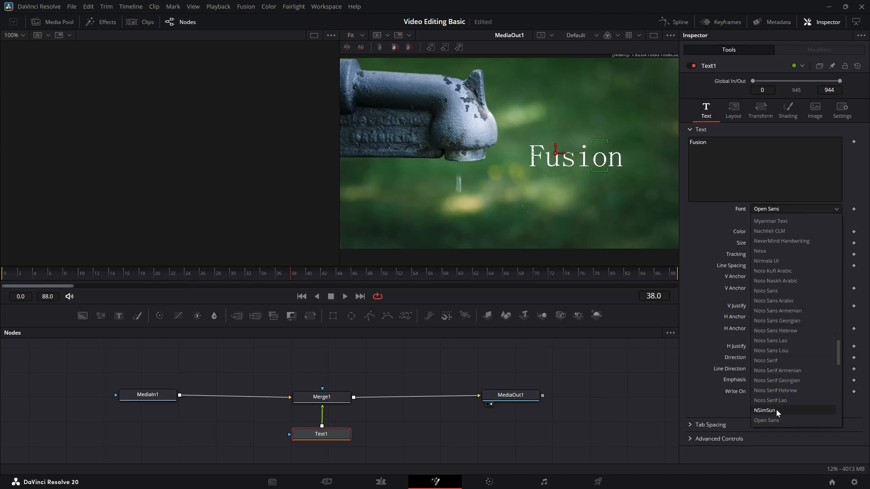
pyautogui.click(776, 392)
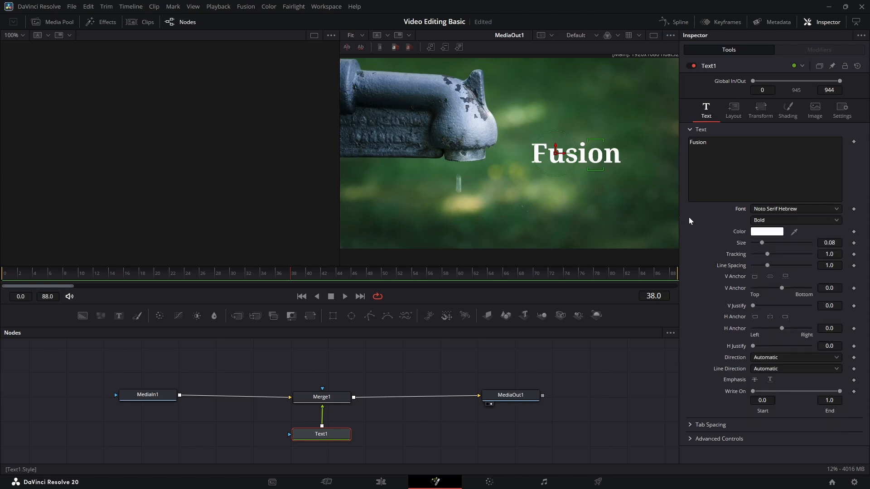
pyautogui.click(734, 112)
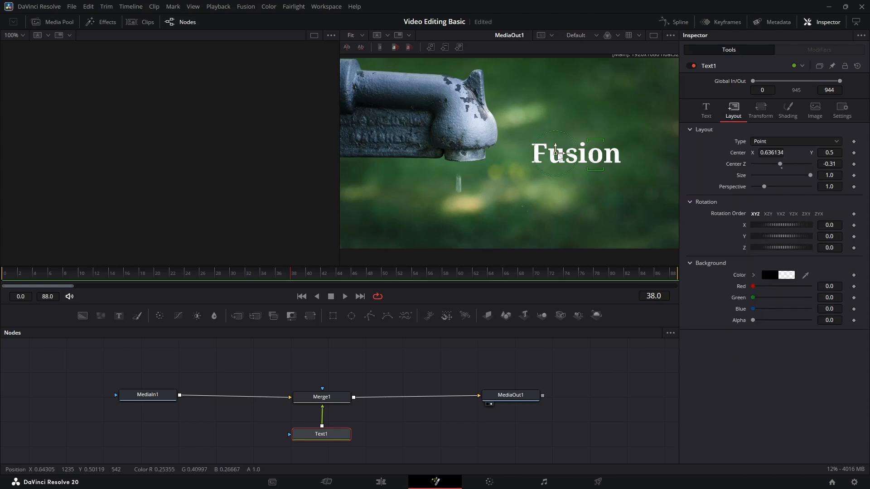
pyautogui.moveTo(560, 157); pyautogui.dragTo(559, 145)
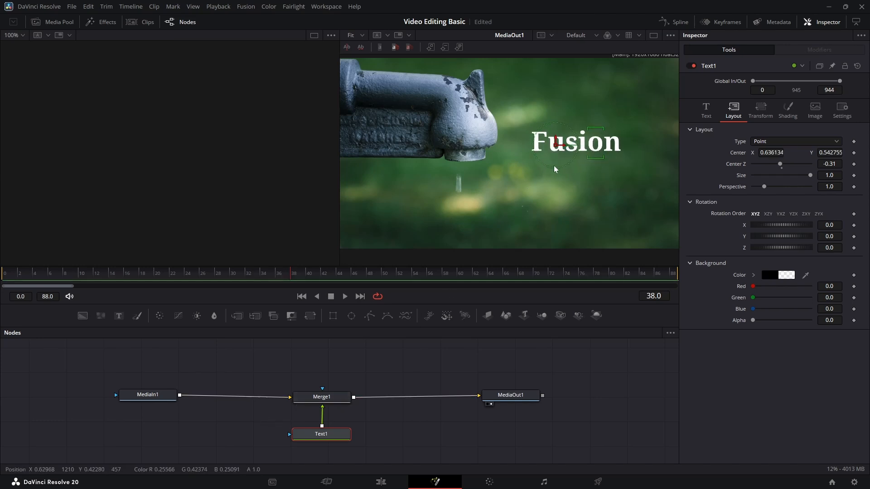
pyautogui.moveTo(554, 141)
pyautogui.mouseDown()
pyautogui.moveTo(555, 188)
pyautogui.moveTo(555, 141)
pyautogui.mouseUp()
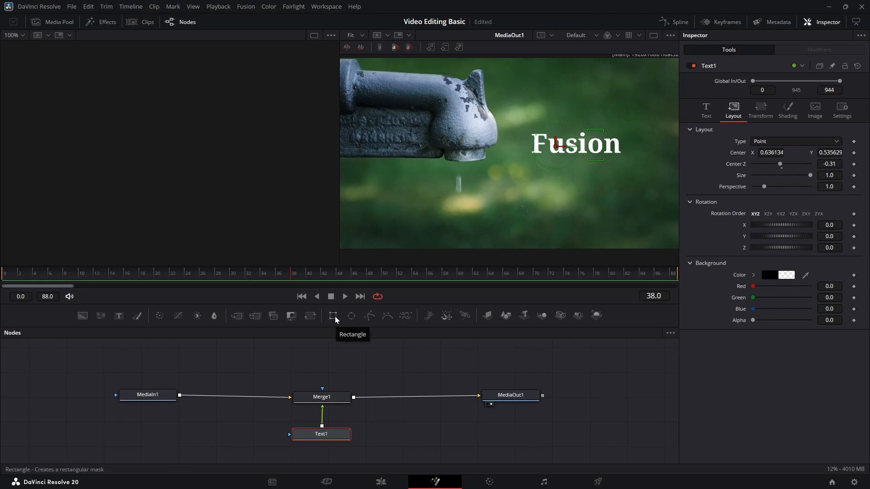
# Connect a Rectangle mask to Merge1 and move it over the title, centered at about X 0.717, Y 0.733.
pyautogui.moveTo(336, 320); pyautogui.dragTo(354, 327)
pyautogui.moveTo(328, 374); pyautogui.dragTo(320, 372)
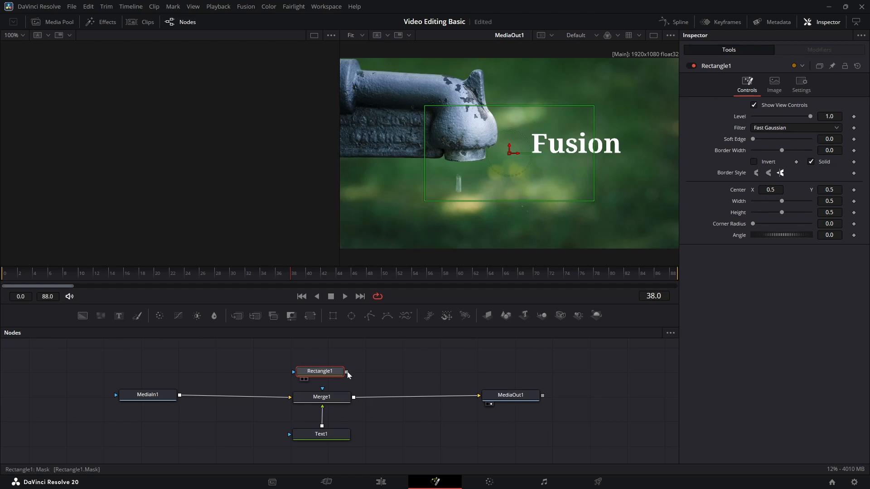
pyautogui.moveTo(348, 374)
pyautogui.mouseDown()
pyautogui.moveTo(322, 392)
pyautogui.moveTo(332, 366)
pyautogui.mouseUp()
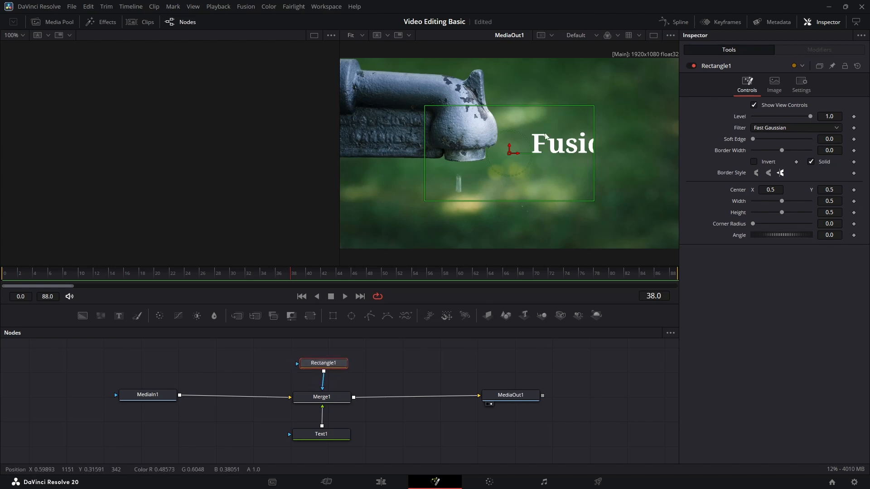
pyautogui.moveTo(509, 153); pyautogui.dragTo(576, 120)
pyautogui.moveTo(576, 114); pyautogui.dragTo(583, 113)
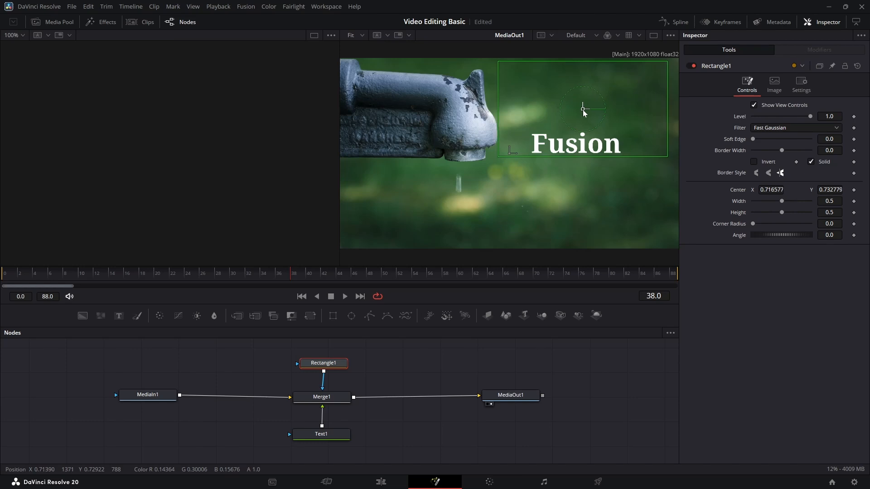
# Go to frame 0 of the composition and check the last clip's incoming transition on the Edit page before returning to Fusion.
pyautogui.click(325, 435)
pyautogui.moveTo(16, 274)
pyautogui.mouseDown()
pyautogui.moveTo(60, 272)
pyautogui.moveTo(4, 275)
pyautogui.mouseUp()
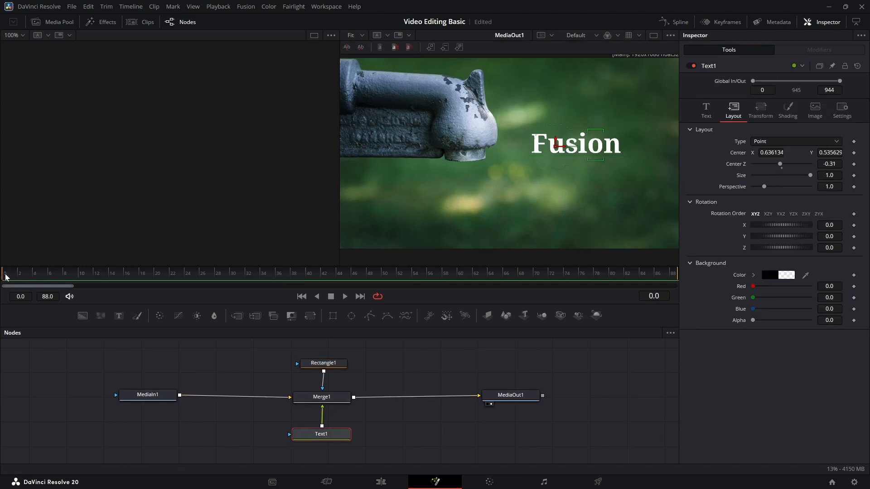
pyautogui.click(381, 482)
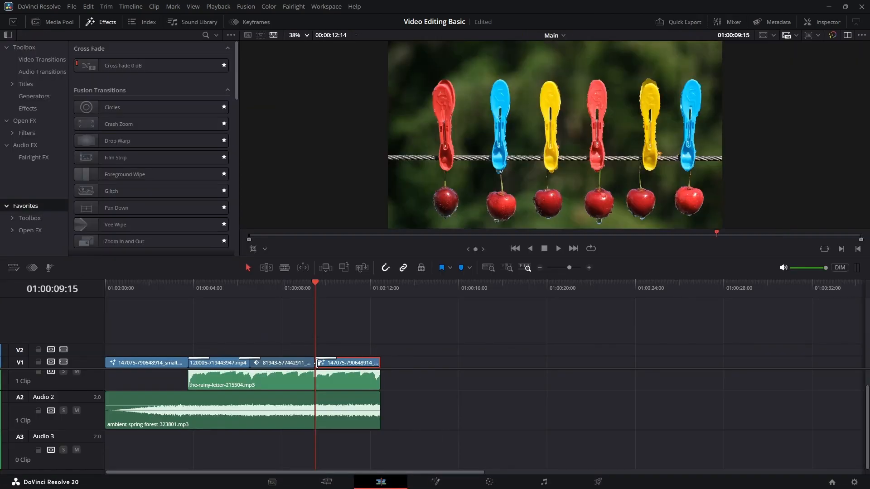
pyautogui.click(444, 483)
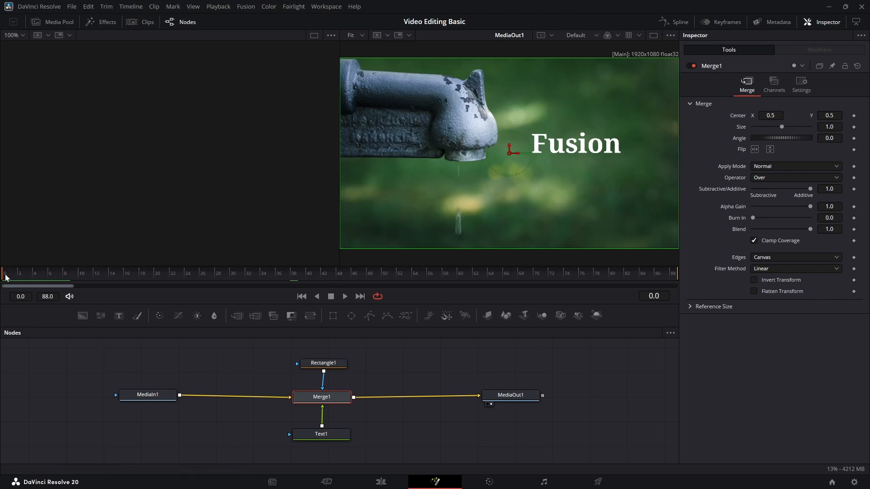
# Keyframe Text1's Center at frame 30 and lower its Center Y to about 0.412 at frame 0, below the mask.
pyautogui.click(327, 434)
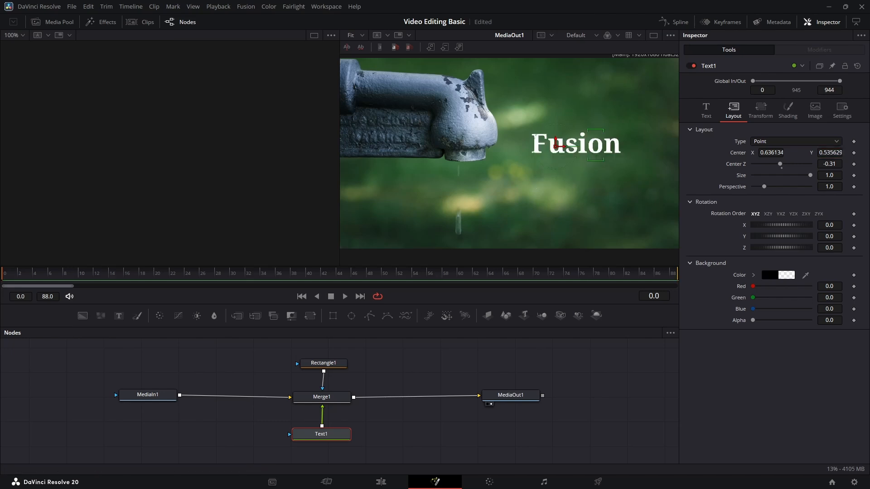
pyautogui.press('space')
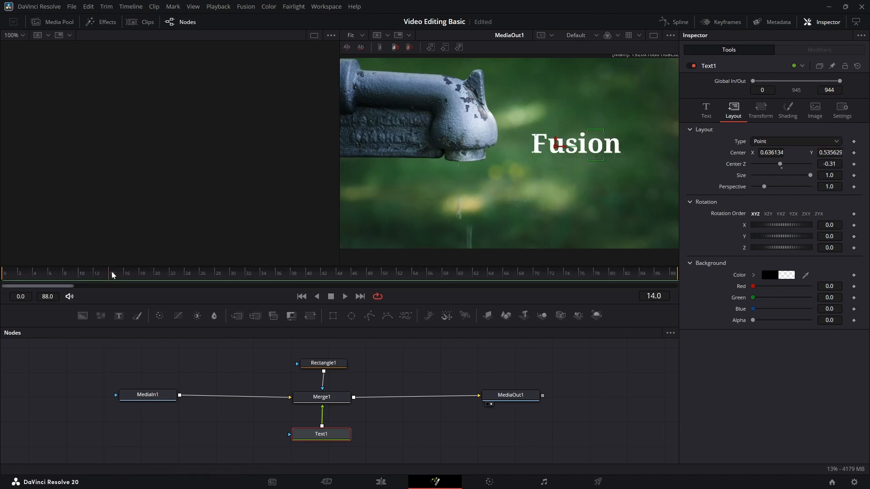
pyautogui.press('space')
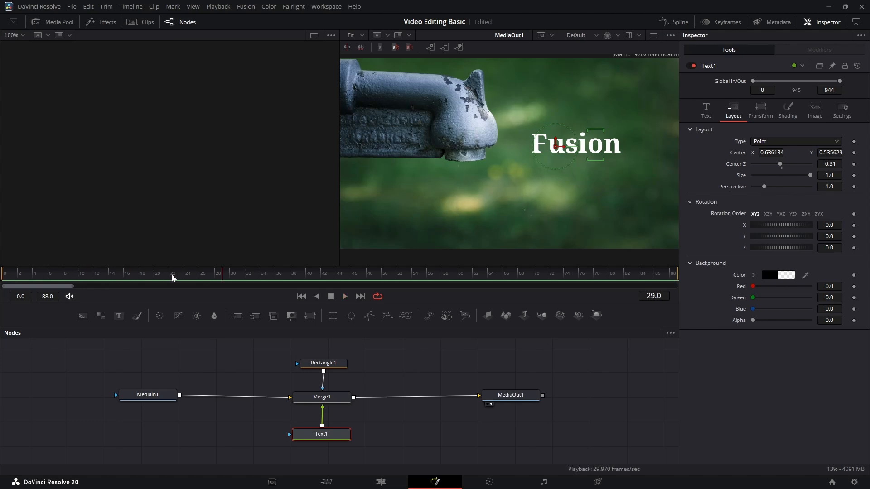
pyautogui.click(229, 277)
pyautogui.click(854, 154)
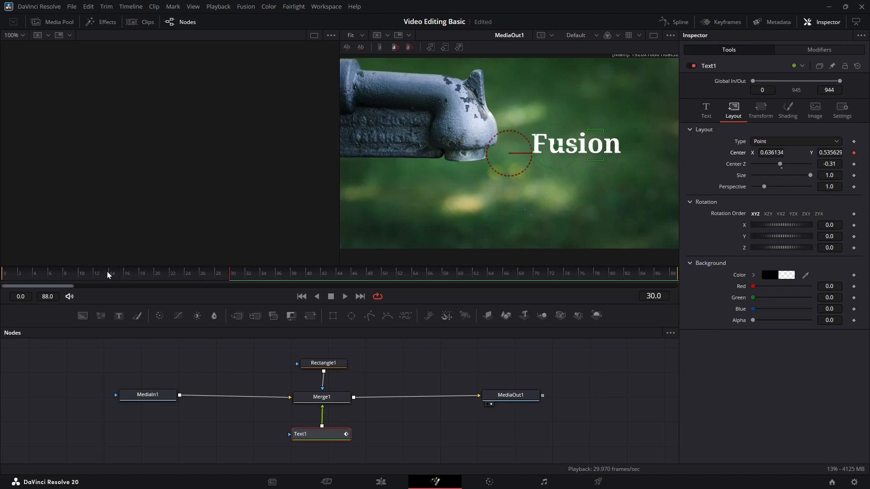
pyautogui.click(4, 274)
pyautogui.moveTo(830, 153); pyautogui.dragTo(807, 153)
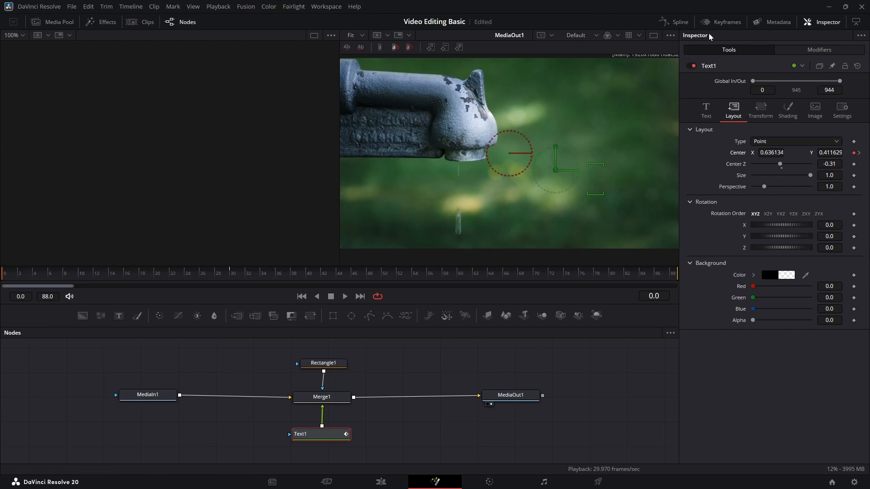
# Play back the composition to review the title rising into view through the mask.
pyautogui.moveTo(197, 390); pyautogui.dragTo(24, 352)
pyautogui.press('space')
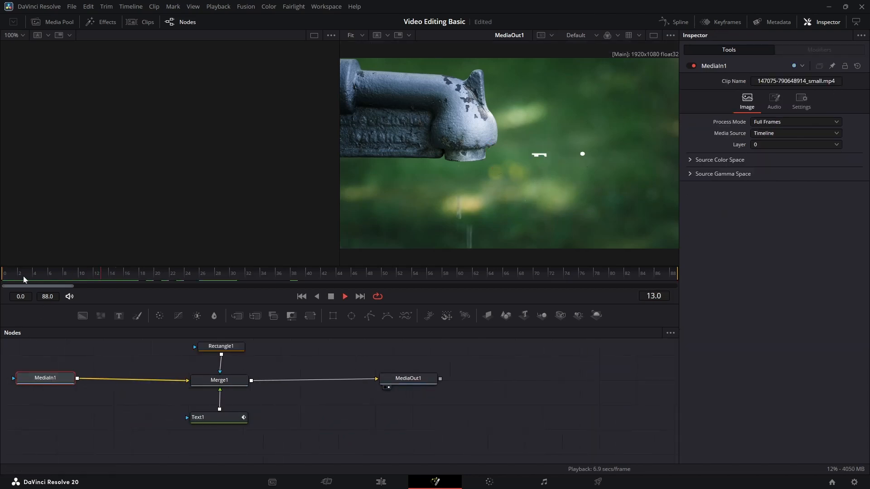
pyautogui.click(53, 273)
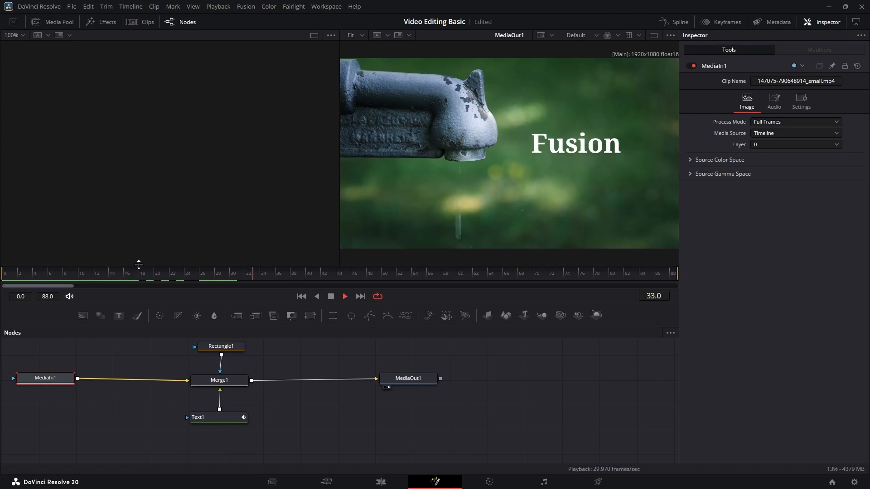
pyautogui.press('space')
pyautogui.click(93, 272)
pyautogui.press('space')
pyautogui.press('space')
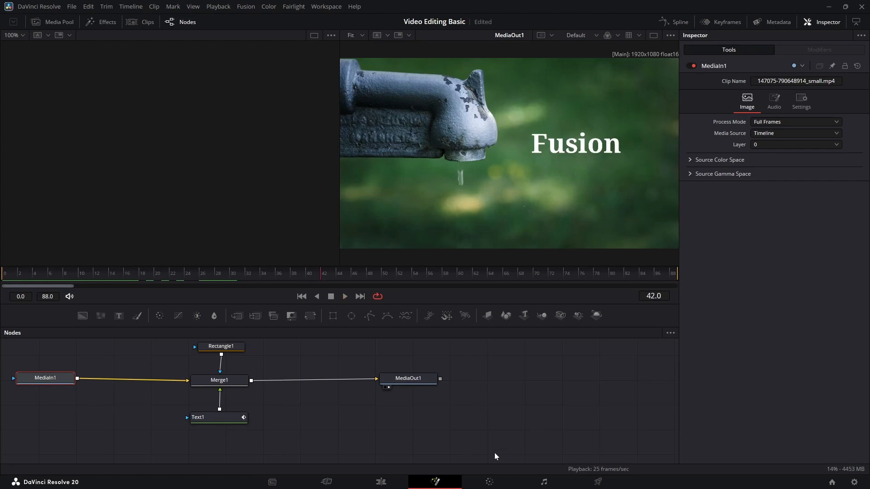
# Play the Edit page timeline from 01:00:08:02 to review the animated title together with the Crash Zoom transition.
pyautogui.click(381, 481)
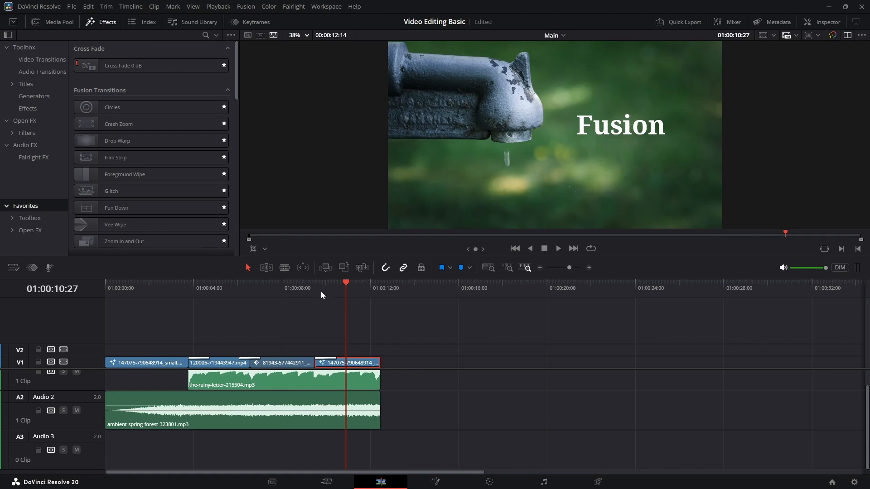
pyautogui.click(283, 287)
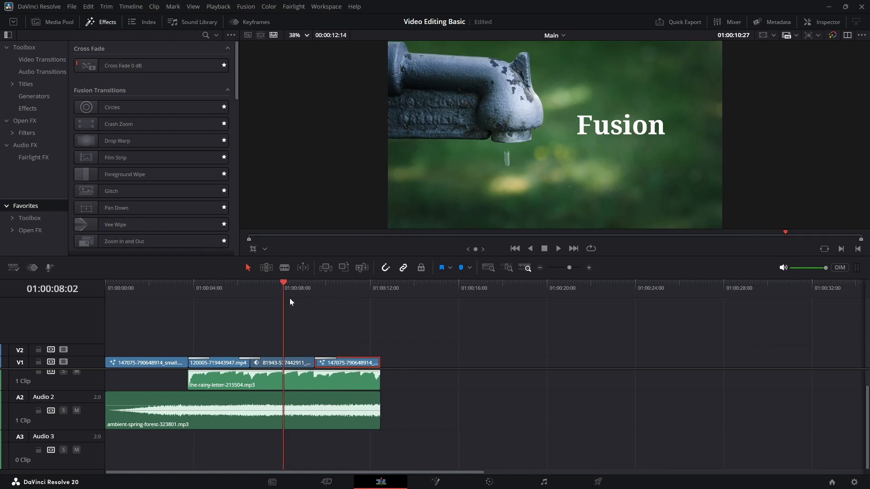
pyautogui.press('space')
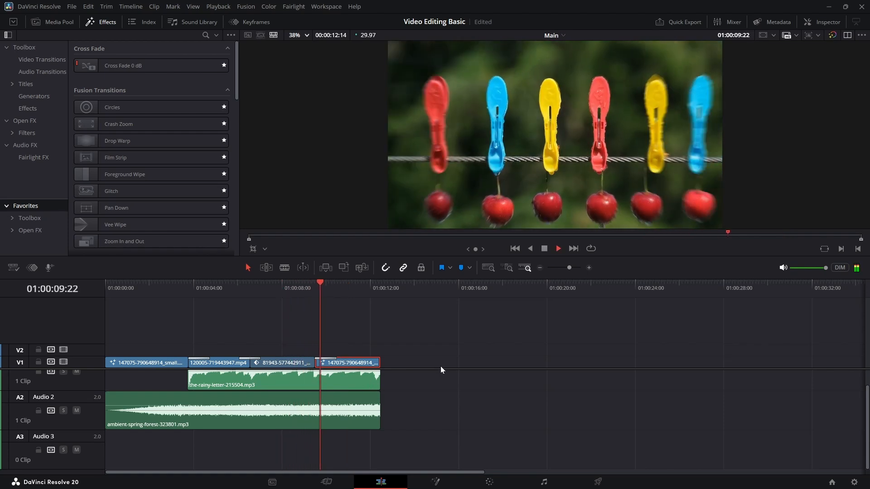
pyautogui.press('space')
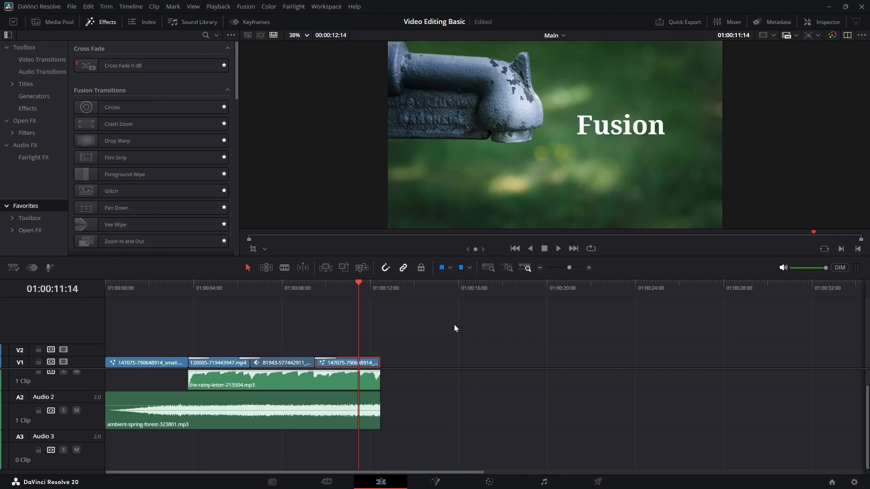
# Switch briefly to the Color page, return to the Edit page and view the first two V1 clips at 01:00:01:15 and 01:00:05:13.
pyautogui.scroll(1, 450, 325)
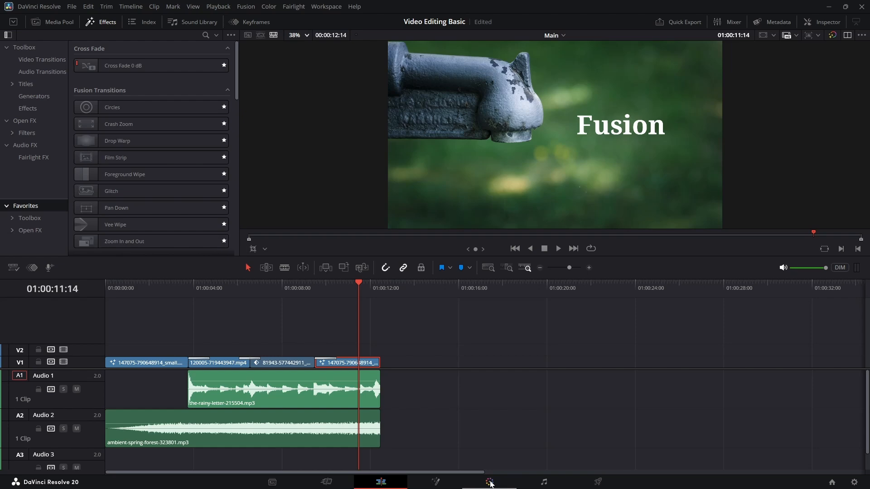
pyautogui.click(491, 482)
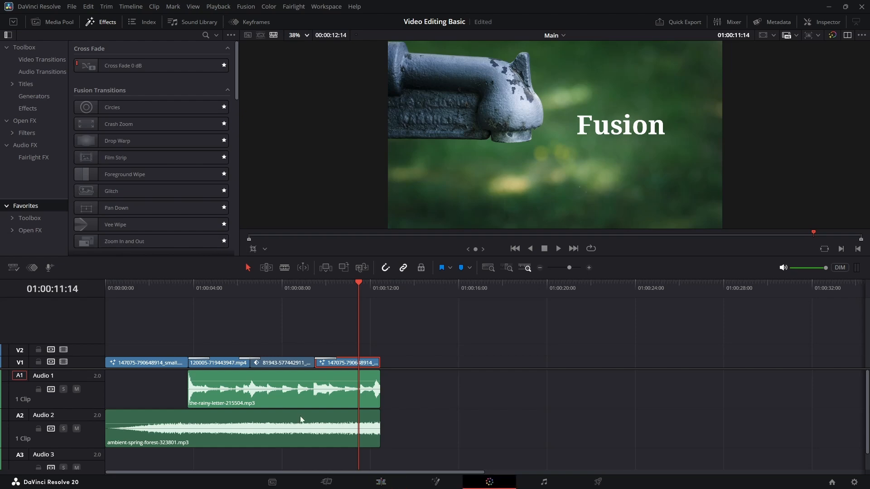
pyautogui.click(384, 483)
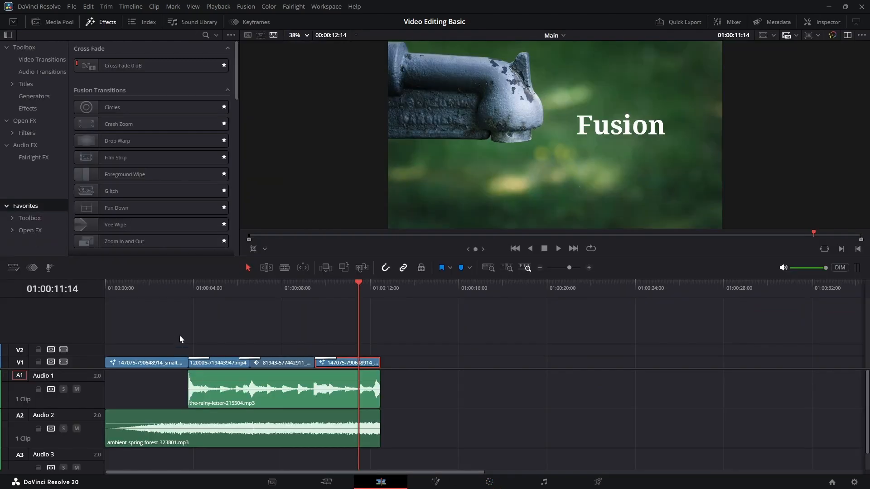
pyautogui.click(138, 289)
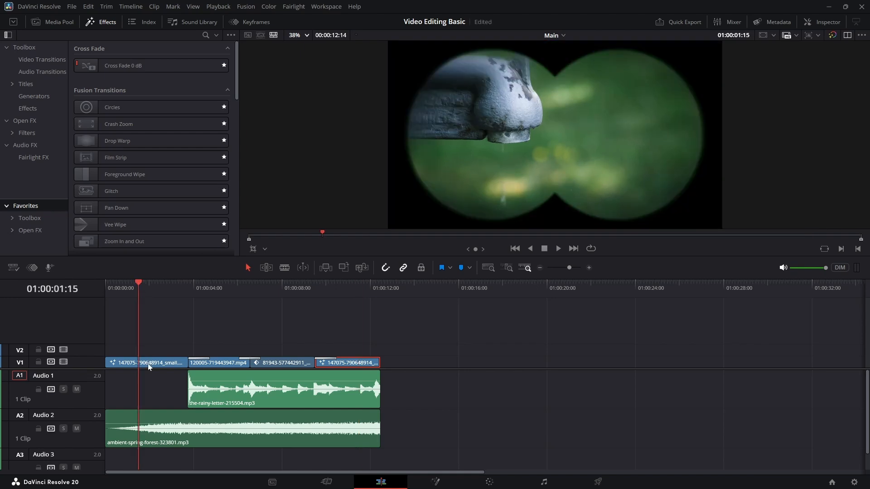
pyautogui.click(225, 283)
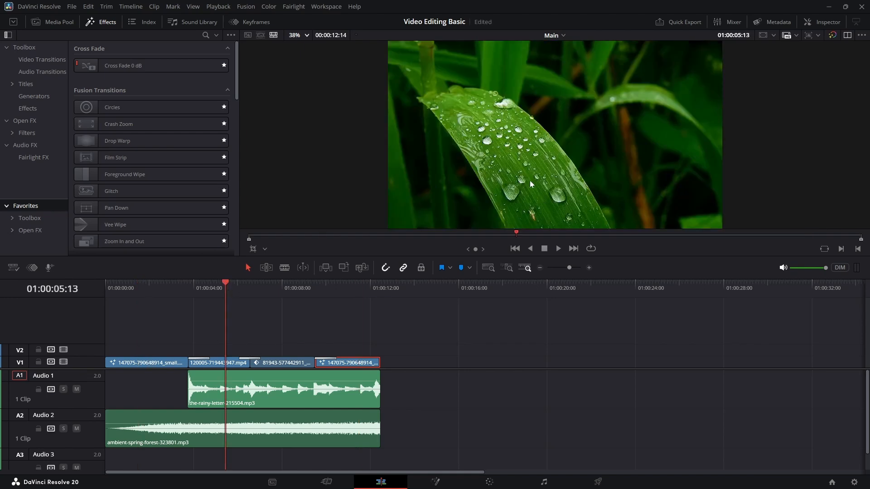
# Open the 120005-719443947.mp4 clip on the Color page and browse the primary grading palettes, ending on the High Dynamic Range color wheels.
pyautogui.click(228, 366)
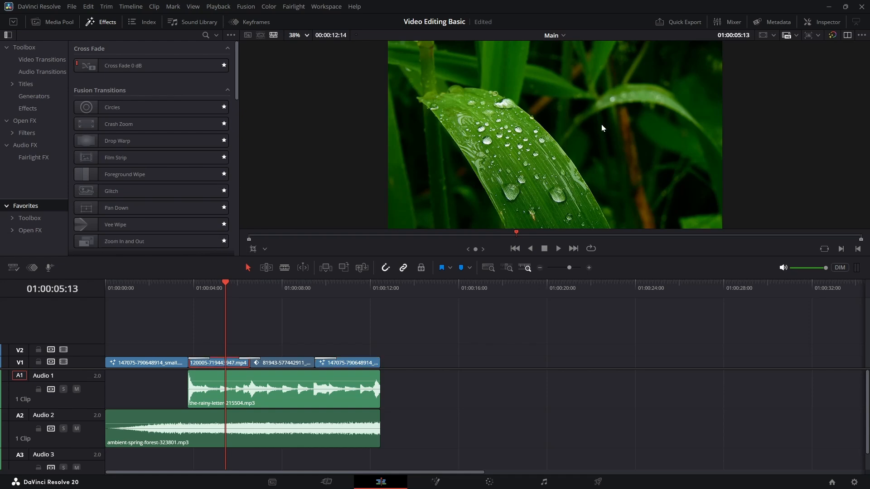
pyautogui.click(489, 481)
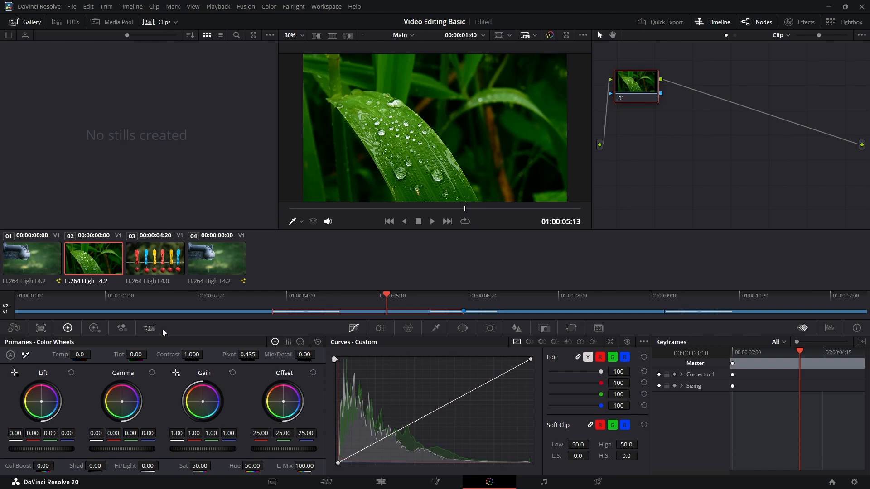
pyautogui.click(41, 328)
pyautogui.click(15, 327)
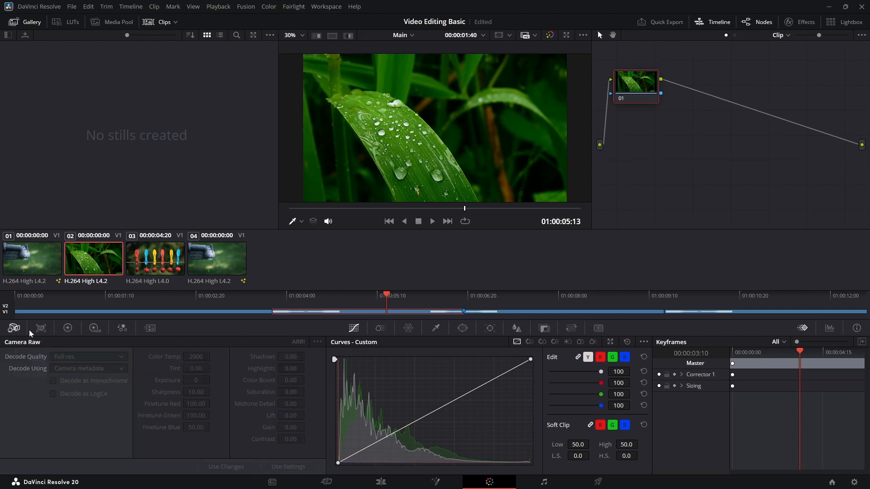
pyautogui.click(92, 330)
pyautogui.click(123, 329)
pyautogui.click(150, 329)
pyautogui.click(94, 329)
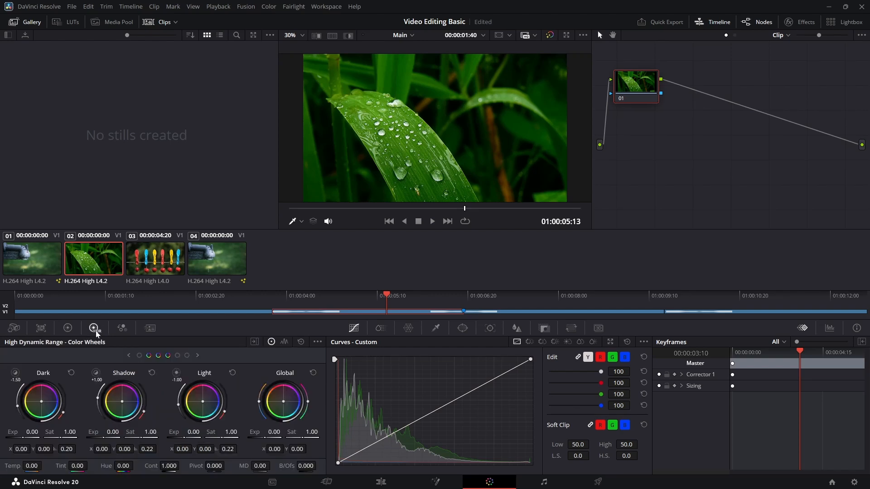
# Look through the ColorSlice, Color Warper, Qualifier and Blur palettes, try a blur radius change, undo it and return to the custom curves.
pyautogui.click(380, 328)
pyautogui.click(408, 328)
pyautogui.click(491, 329)
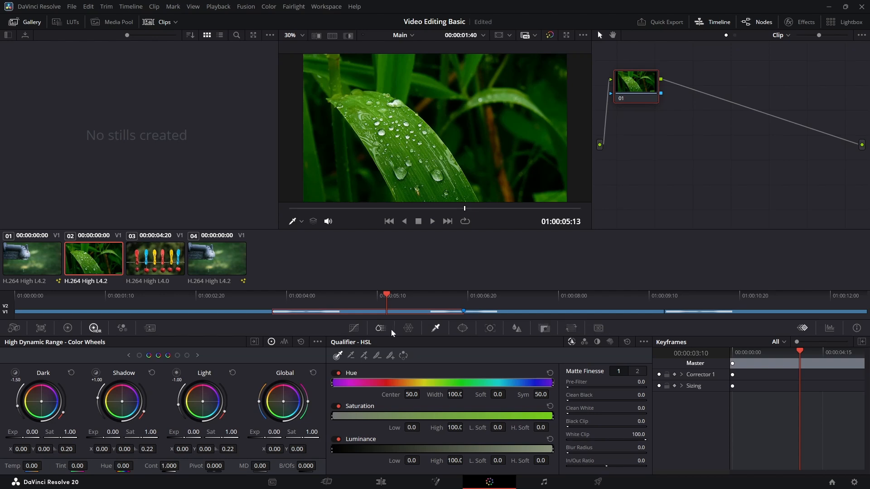
pyautogui.click(517, 328)
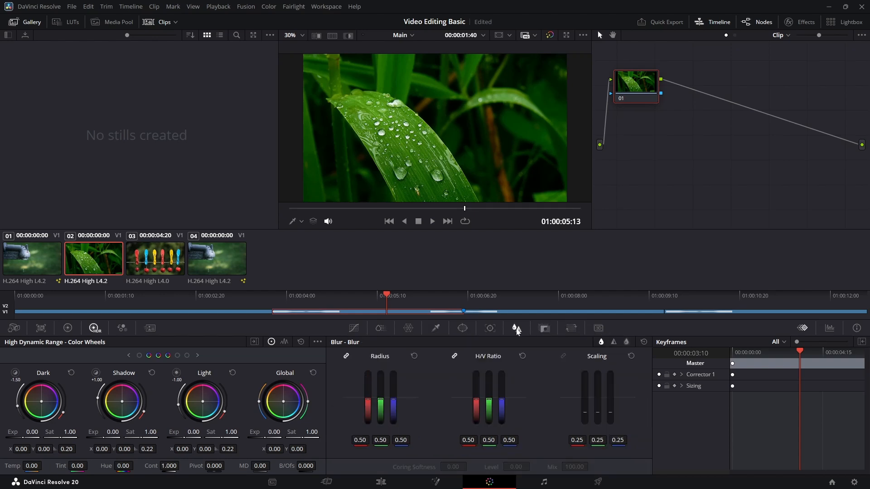
pyautogui.moveTo(375, 395); pyautogui.dragTo(374, 402)
pyautogui.hotkey('ctrl', 'z')
pyautogui.click(354, 329)
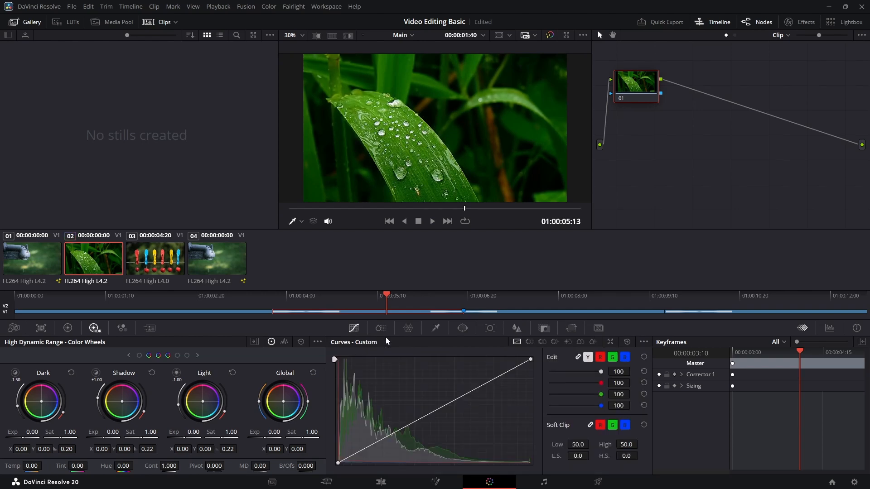
# Show the ColorSlice palette, and in the HDR wheels set the Dark exposure to 0.51 and the Light saturation to 0.98.
pyautogui.click(385, 332)
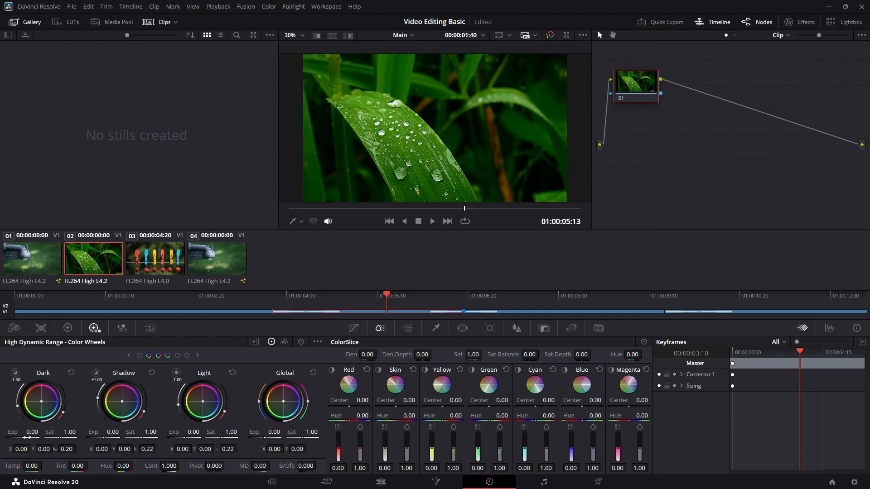
pyautogui.moveTo(32, 435); pyautogui.dragTo(33, 436)
pyautogui.moveTo(231, 436); pyautogui.dragTo(228, 436)
pyautogui.moveTo(32, 436); pyautogui.dragTo(37, 435)
pyautogui.moveTo(32, 436); pyautogui.dragTo(27, 436)
pyautogui.moveTo(32, 436)
pyautogui.mouseDown()
pyautogui.moveTo(46, 436)
pyautogui.moveTo(38, 436)
pyautogui.mouseUp()
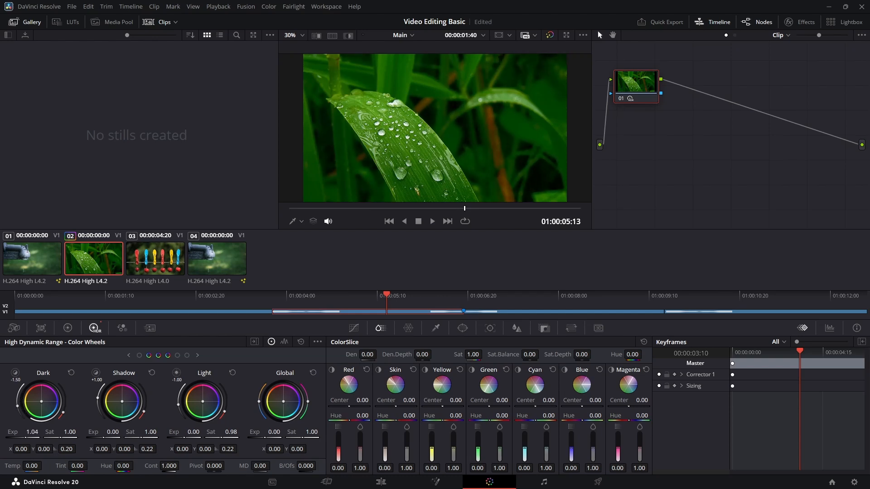
pyautogui.moveTo(55, 437); pyautogui.dragTo(31, 439)
# Set the HDR exposure to 0.59 for Shadow, 0.18 for Light and 0.08 for Global.
pyautogui.moveTo(105, 437); pyautogui.dragTo(128, 438)
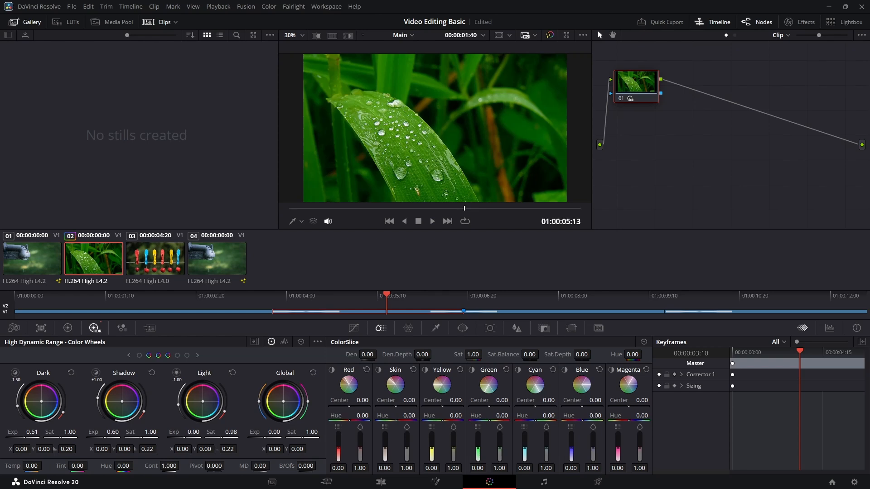
pyautogui.moveTo(186, 438)
pyautogui.mouseDown()
pyautogui.moveTo(208, 438)
pyautogui.moveTo(185, 436)
pyautogui.mouseUp()
pyautogui.moveTo(194, 432); pyautogui.dragTo(179, 432)
pyautogui.moveTo(274, 432)
pyautogui.mouseDown()
pyautogui.moveTo(292, 431)
pyautogui.moveTo(283, 432)
pyautogui.mouseUp()
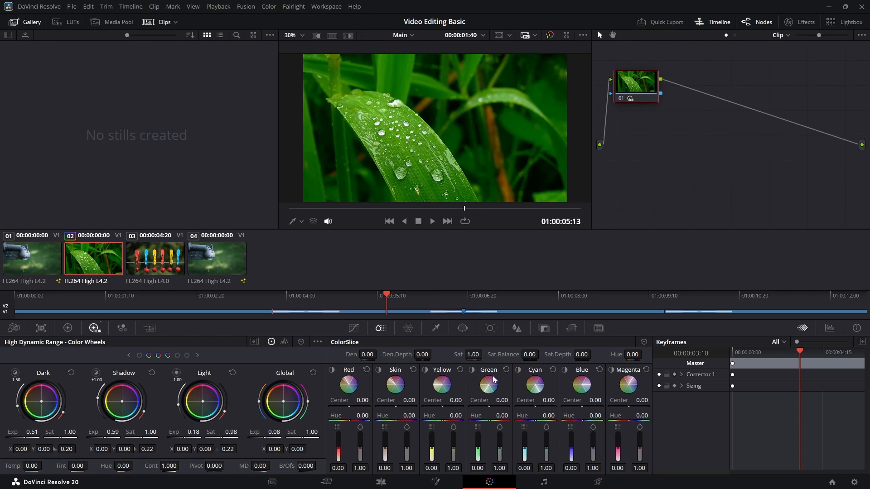
# In ColorSlice, try a Green density of -0.04, restore it to 0.00 and raise the Green saturation to 1.73.
pyautogui.moveTo(479, 452)
pyautogui.mouseDown()
pyautogui.moveTo(479, 445)
pyautogui.moveTo(479, 455)
pyautogui.mouseUp()
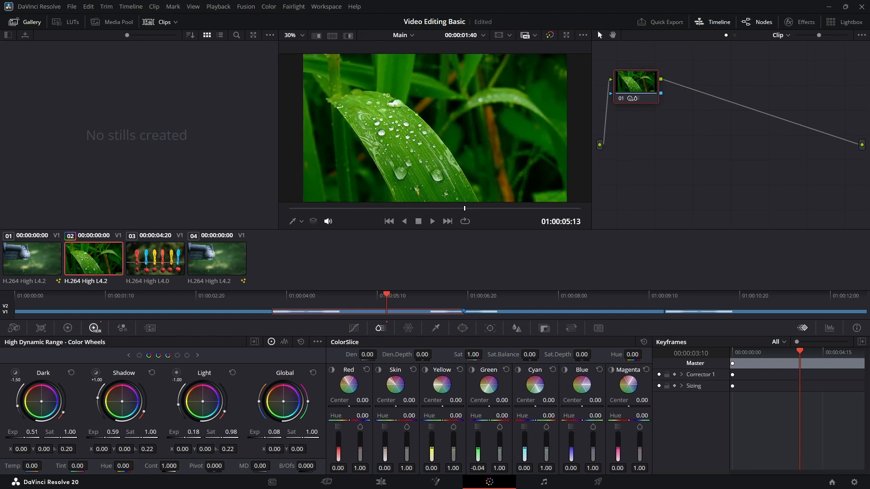
pyautogui.moveTo(478, 456); pyautogui.dragTo(499, 437)
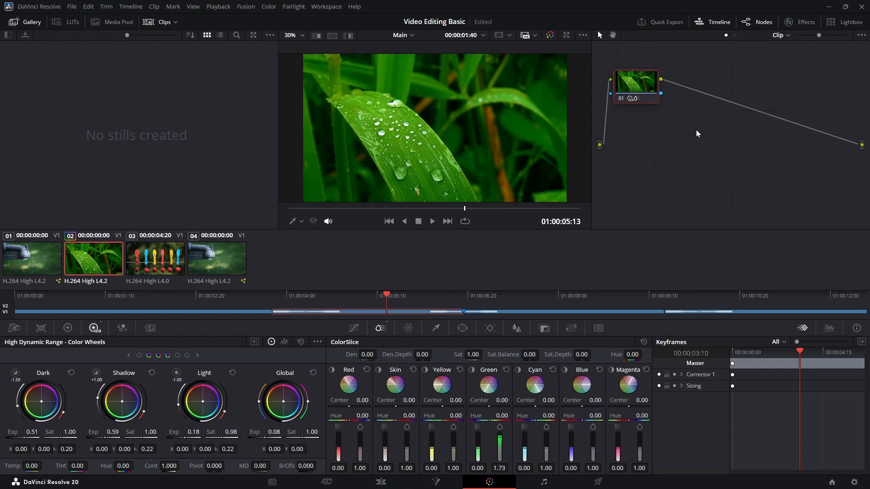
# Move corrector node 01 between the input and output in the node graph, and add a marker at 01:00:05:13.
pyautogui.moveTo(687, 134); pyautogui.dragTo(753, 171)
pyautogui.press('m')
pyautogui.moveTo(701, 138)
pyautogui.mouseDown()
pyautogui.moveTo(666, 138)
pyautogui.moveTo(686, 137)
pyautogui.mouseUp()
pyautogui.moveTo(601, 143); pyautogui.dragTo(701, 137)
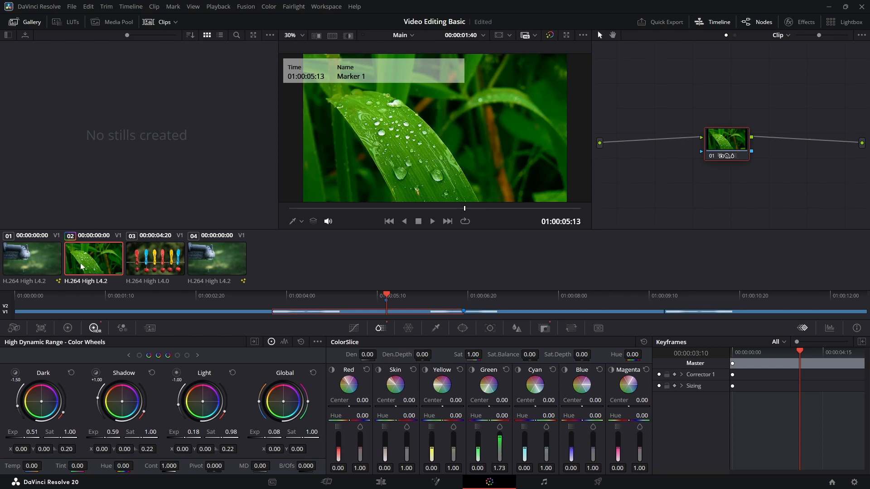
# Copy clip 02's grade to clips 03, 04 and 01, moving clip 04's node closer to the middle of the graph.
pyautogui.click(161, 262)
pyautogui.click(222, 263)
pyautogui.hotkey('ctrl', 'v')
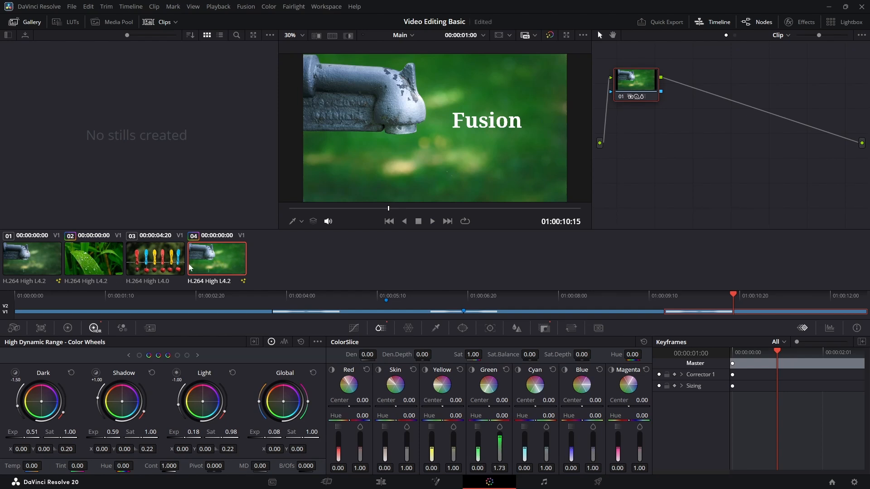
pyautogui.moveTo(633, 84); pyautogui.dragTo(686, 116)
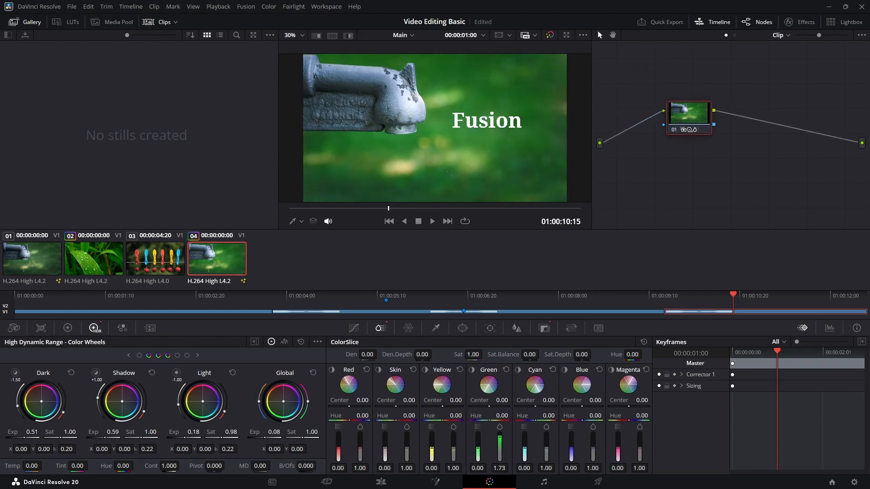
pyautogui.click(158, 263)
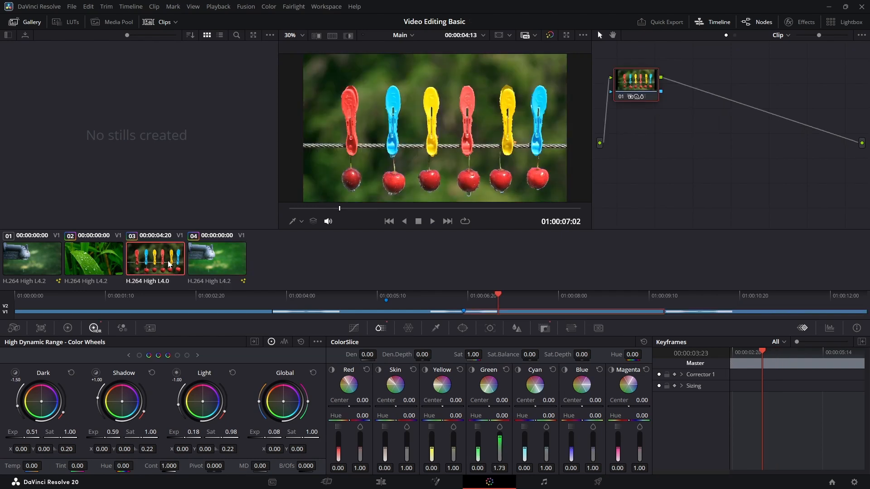
pyautogui.click(33, 267)
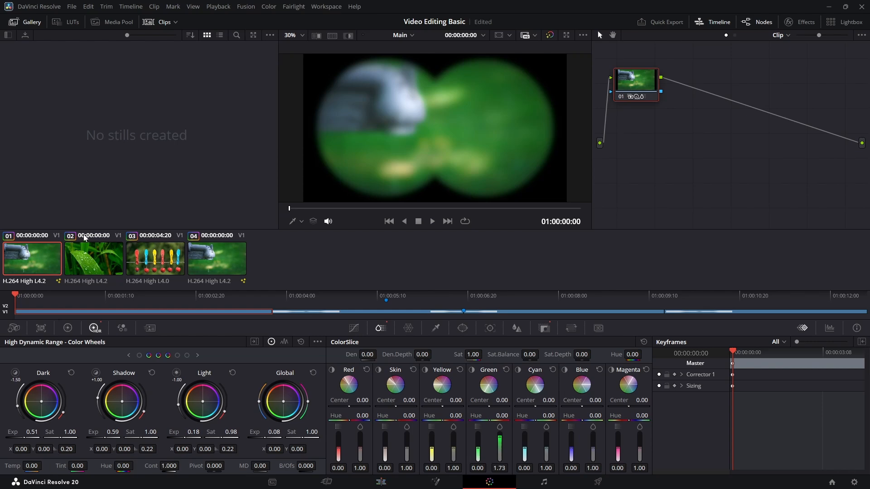
# Return to the Edit page, play back the graded timeline into the leaf clip and inspect the ambient-spring-forest audio clip.
pyautogui.click(380, 482)
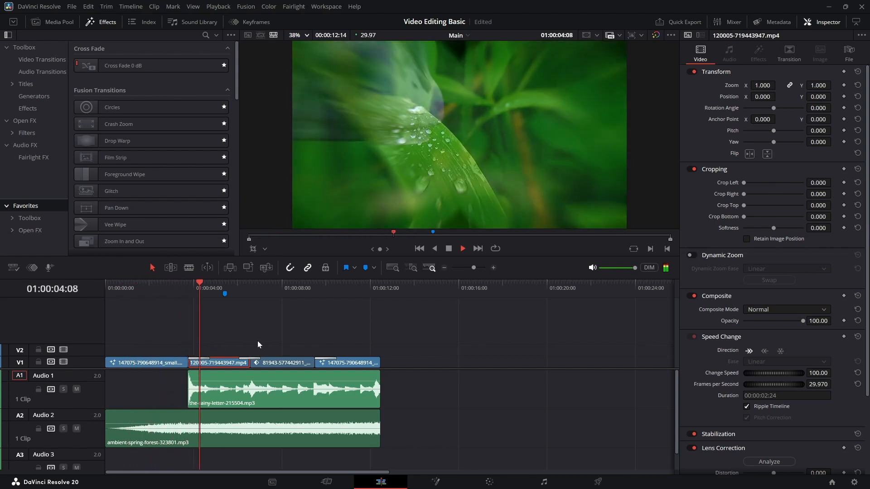
pyautogui.press('space')
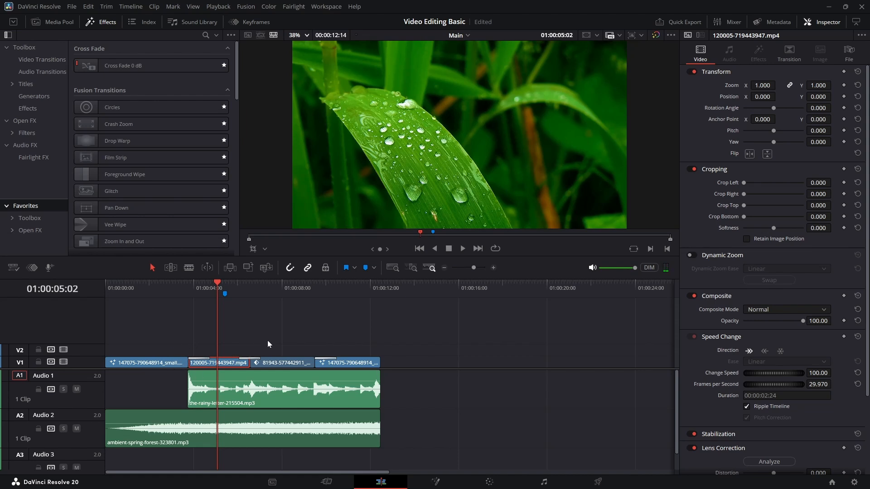
pyautogui.click(298, 337)
pyautogui.click(271, 424)
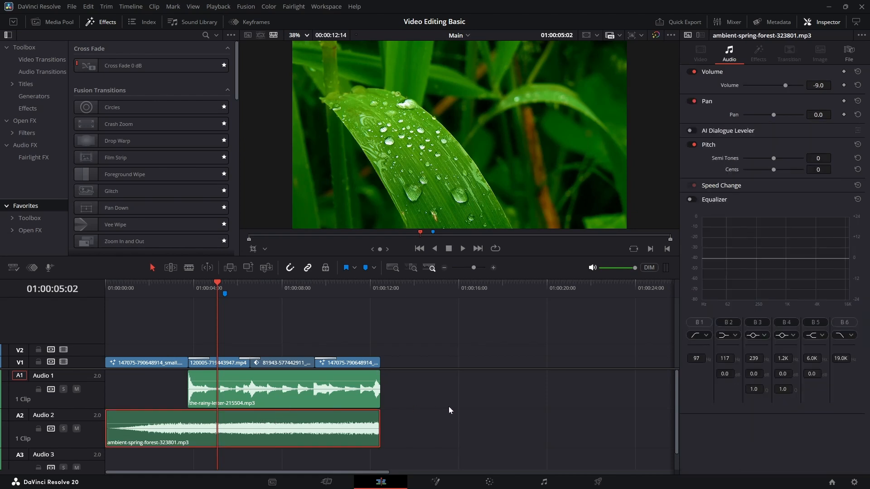
pyautogui.click(450, 387)
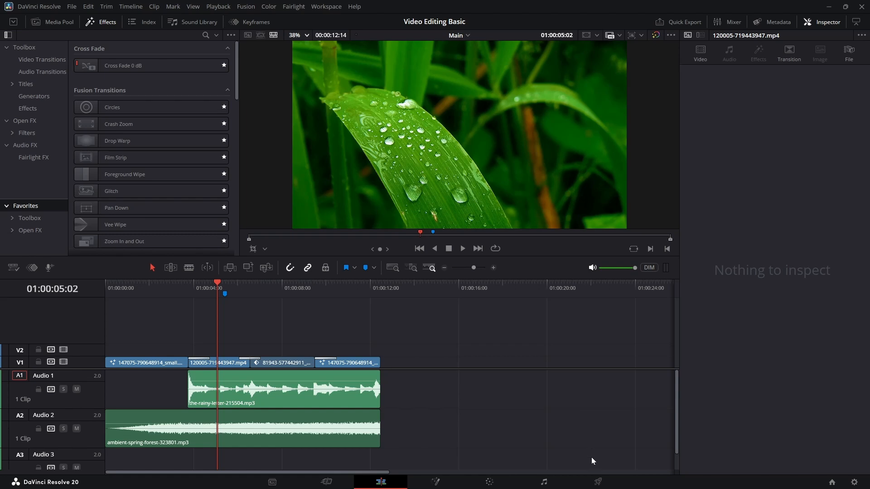
# Open the Deliver page, name the export "Nature" and set its destination to the Final folder.
pyautogui.click(603, 483)
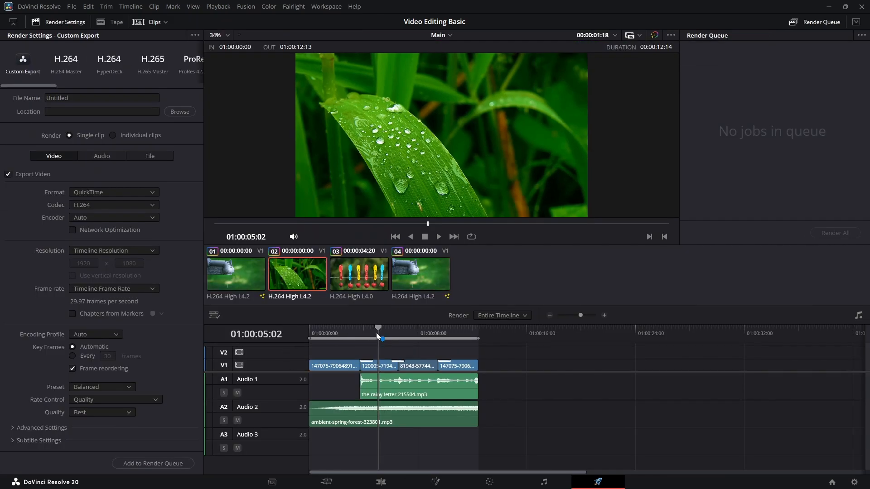
pyautogui.moveTo(376, 333); pyautogui.dragTo(320, 332)
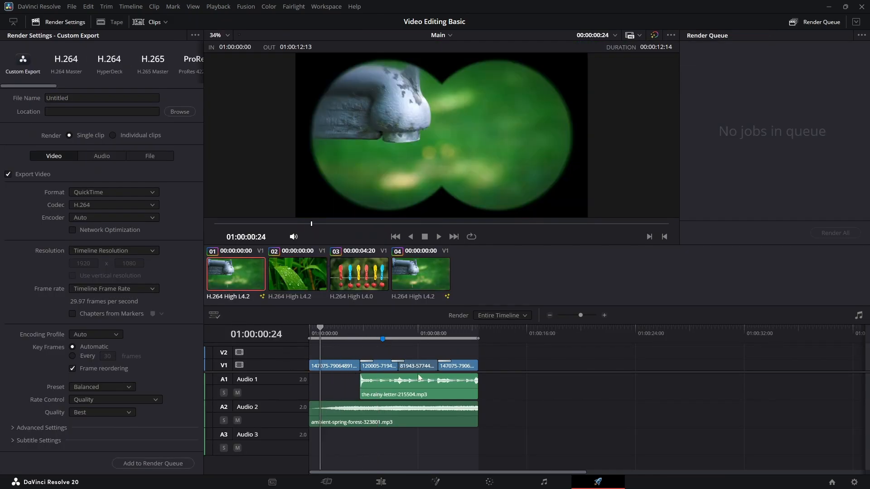
pyautogui.click(90, 97)
pyautogui.hotkey('ctrl', 'a')
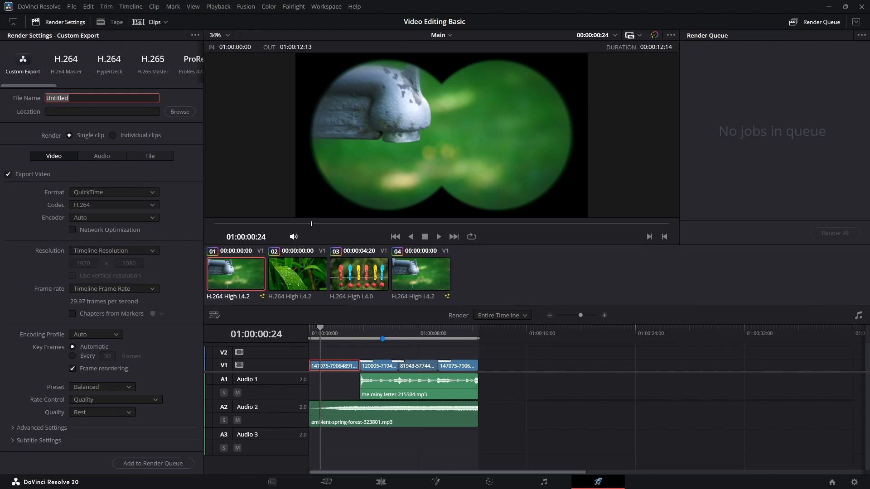
pyautogui.write('Nature')
pyautogui.click(179, 111)
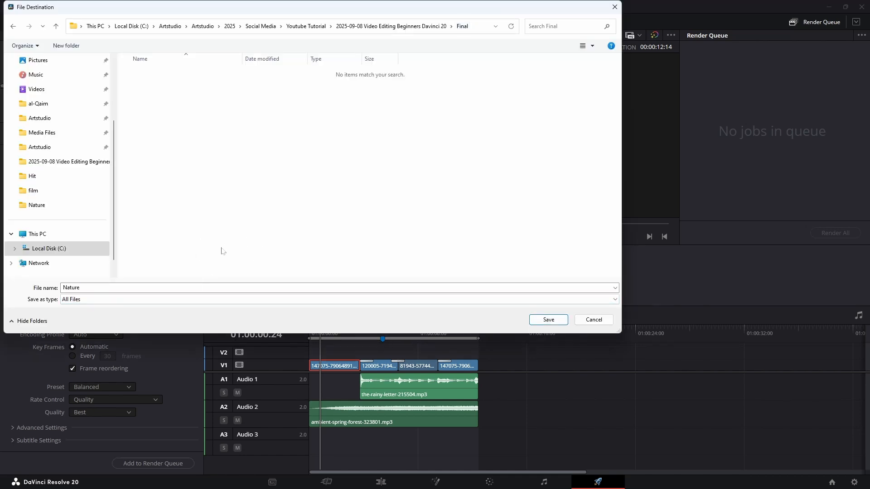
pyautogui.click(548, 319)
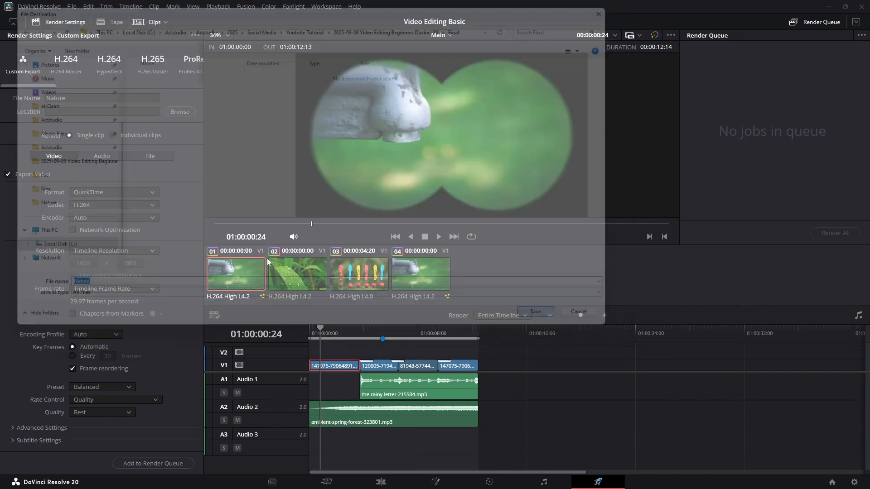
# Set the export format to MP4 and check the list of other formats, keeping MP4.
pyautogui.click(87, 194)
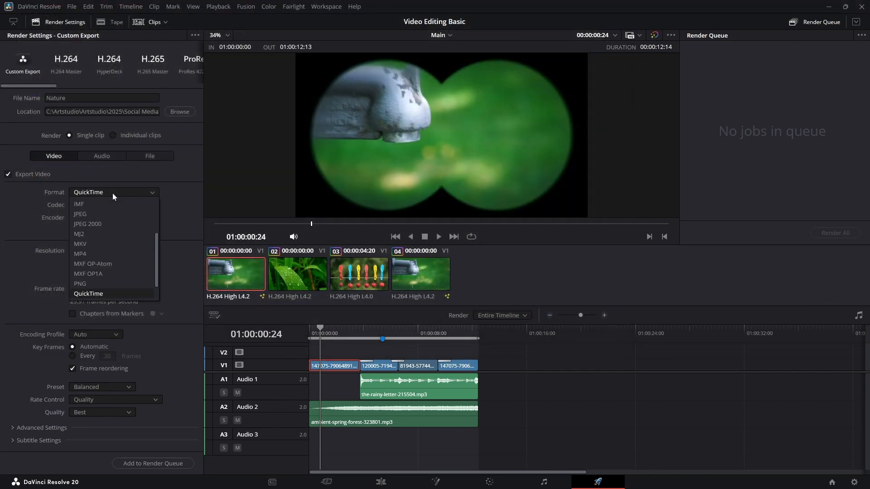
pyautogui.click(94, 255)
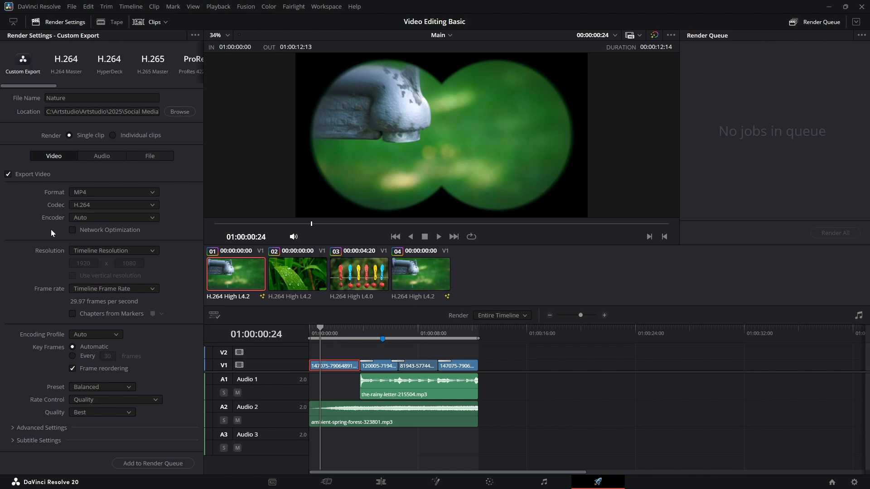
pyautogui.click(96, 192)
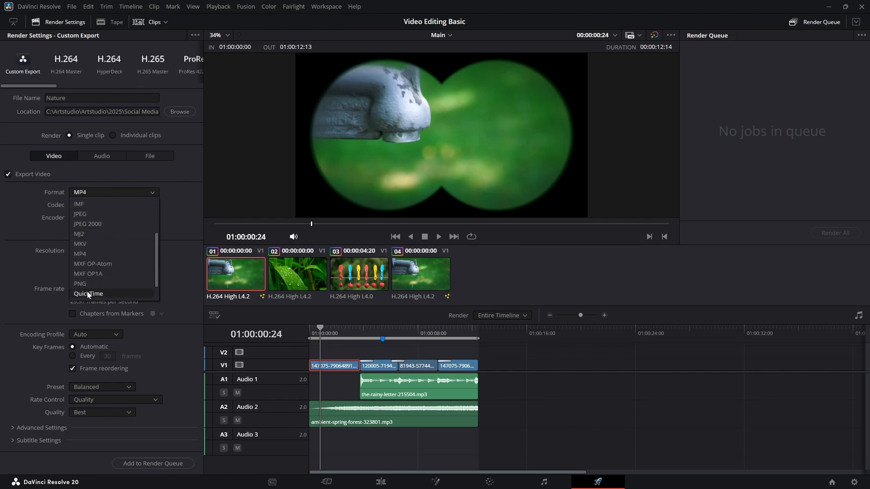
pyautogui.click(31, 266)
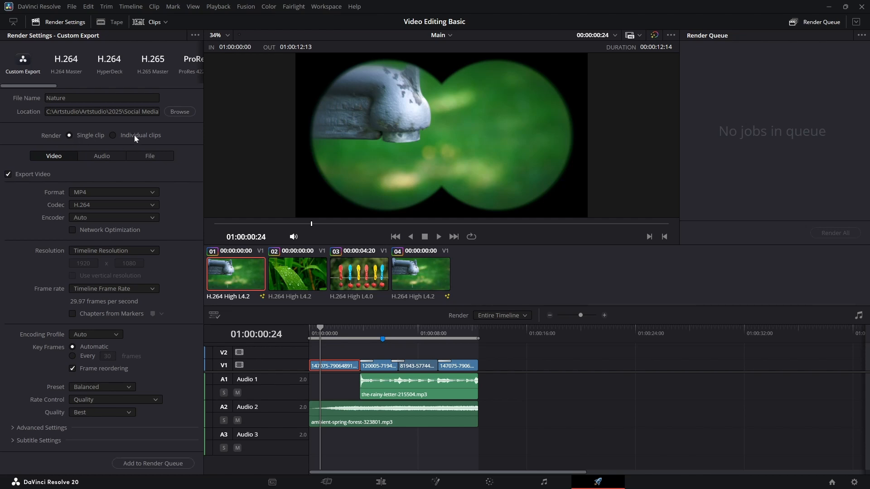
# Try rendering as individual clips, select the V1 clips after the first one in turn, and switch back to a single clip.
pyautogui.click(113, 135)
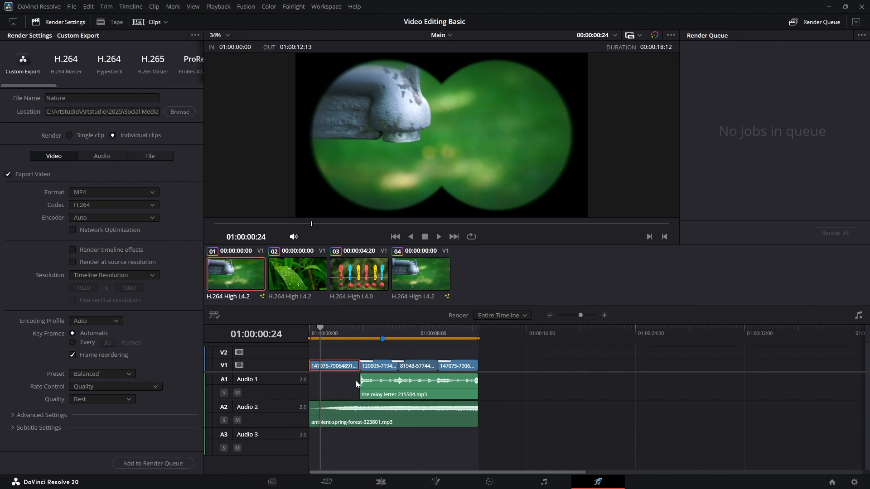
pyautogui.click(376, 367)
pyautogui.click(419, 366)
pyautogui.click(462, 367)
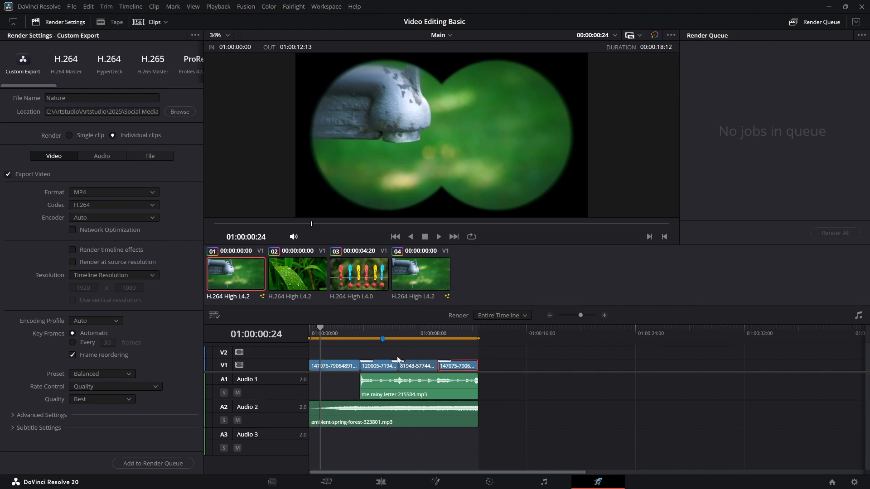
pyautogui.click(67, 137)
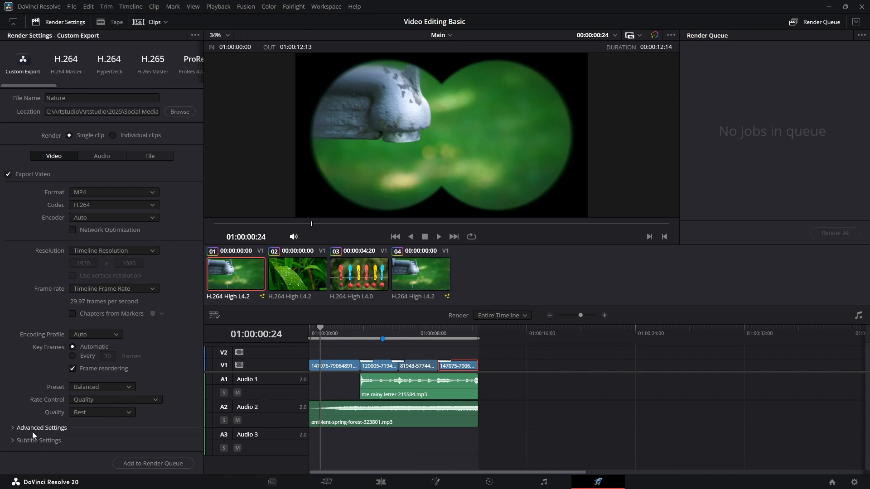
# Try turning on subtitle export and check its format options, switching it off again and collapsing the Subtitle Settings.
pyautogui.click(13, 442)
pyautogui.scroll(-2, 25, 376)
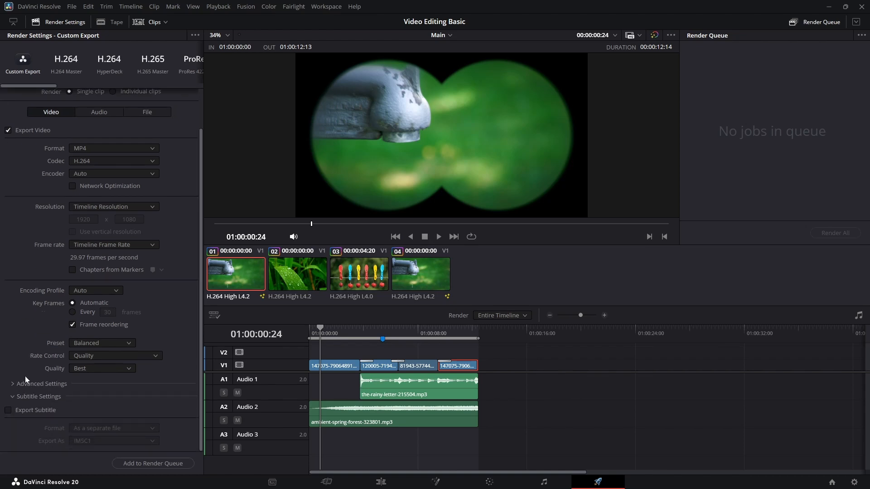
pyautogui.click(8, 411)
pyautogui.click(96, 426)
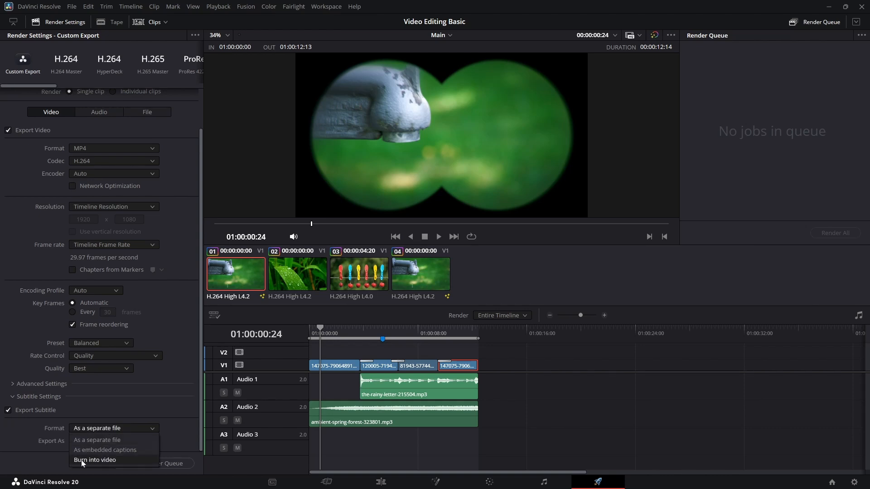
pyautogui.click(9, 413)
pyautogui.click(50, 397)
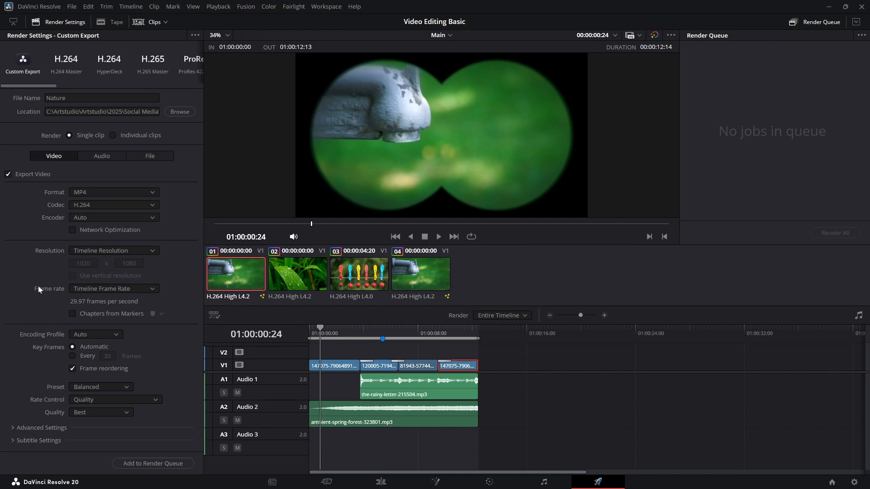
# Check the audio export settings and add the Nature export to the render queue.
pyautogui.click(102, 157)
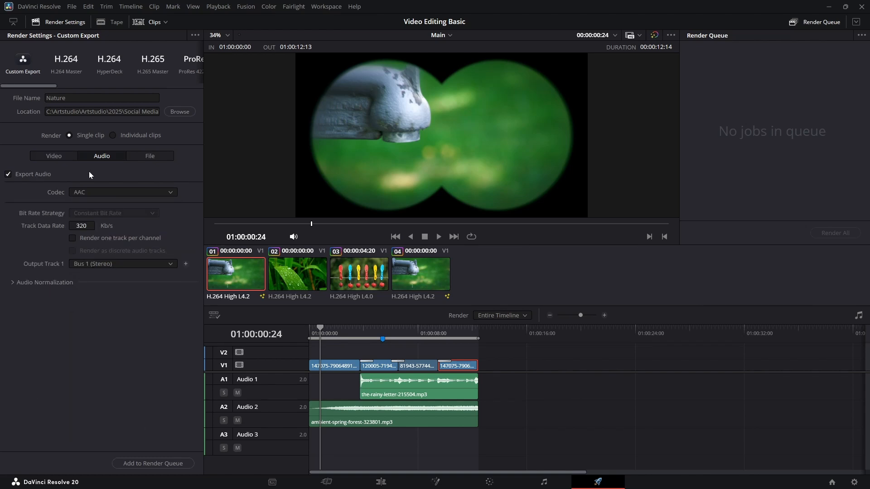
pyautogui.click(91, 198)
pyautogui.click(23, 182)
pyautogui.click(133, 464)
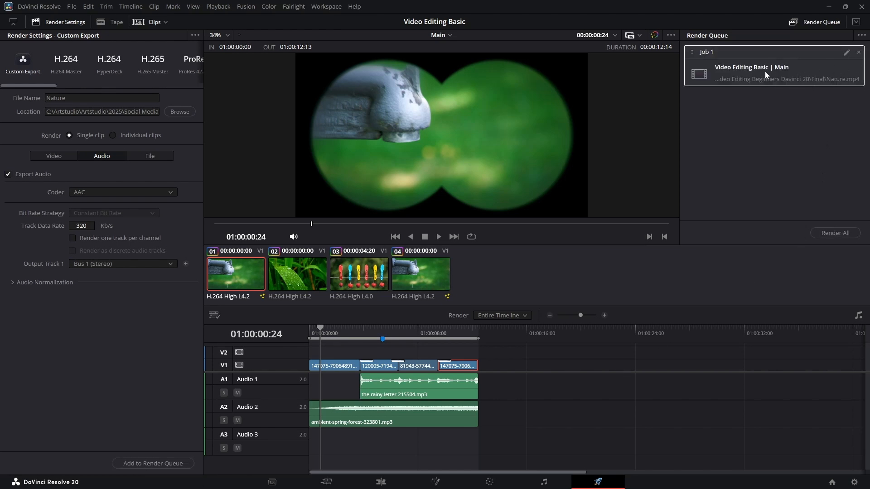
# Switch to the Edit page and place a copy of the last V1 clip well past the timeline's end, leaving a gap.
pyautogui.click(381, 481)
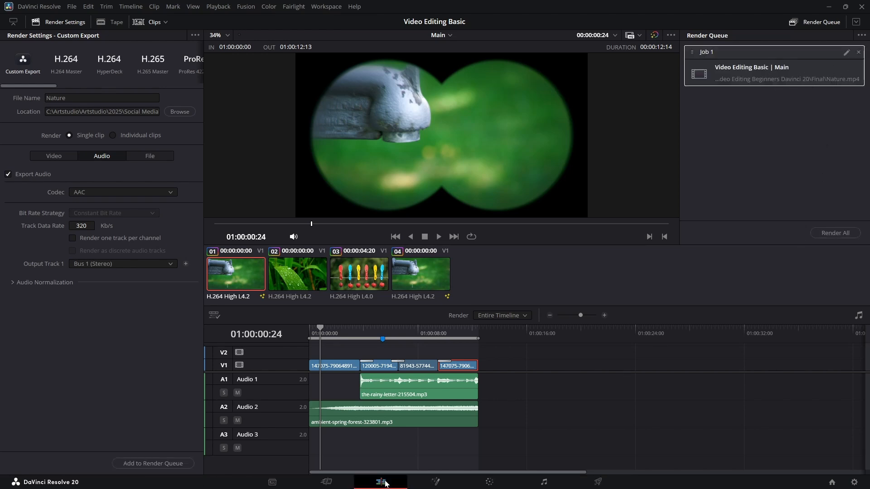
pyautogui.click(380, 289)
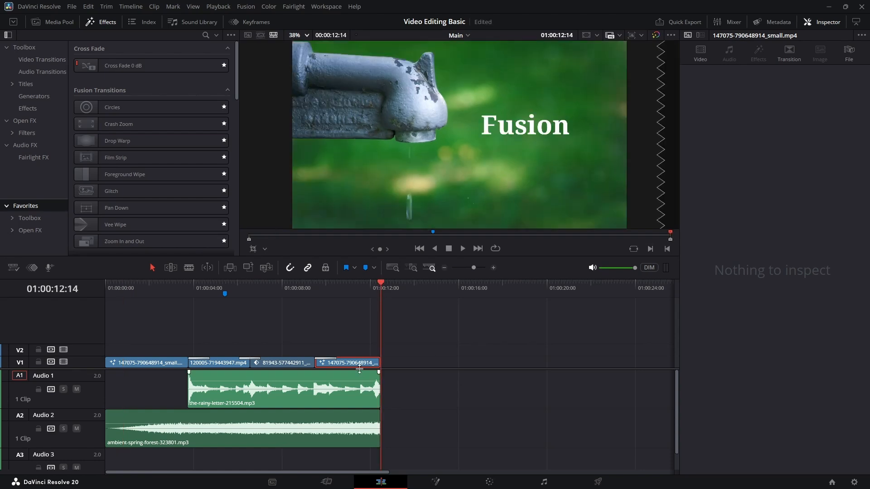
pyautogui.moveTo(352, 362); pyautogui.dragTo(609, 365)
pyautogui.moveTo(614, 288); pyautogui.dragTo(521, 314)
pyautogui.scroll(-4, 521, 314)
pyautogui.moveTo(286, 323); pyautogui.dragTo(222, 372)
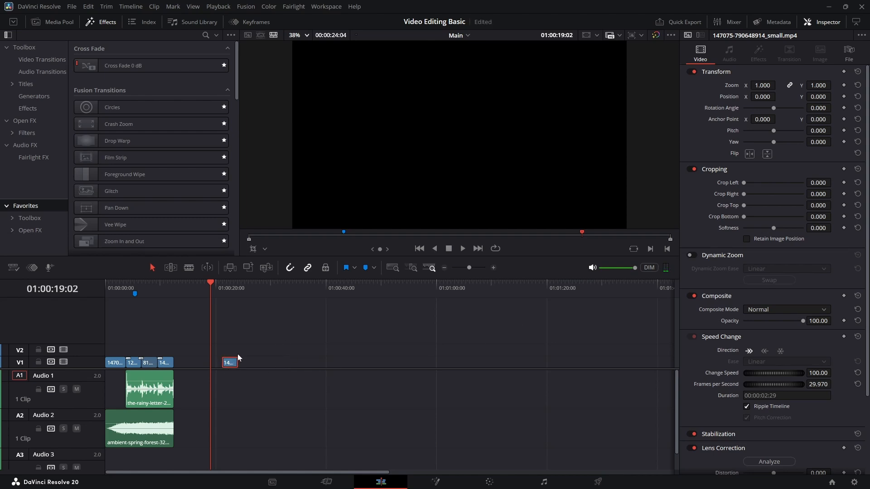
# Try deleting the distant V1 copy, restore it and check on the Deliver page how far the render range extends.
pyautogui.press('Delete')
pyautogui.hotkey('ctrl', 'z')
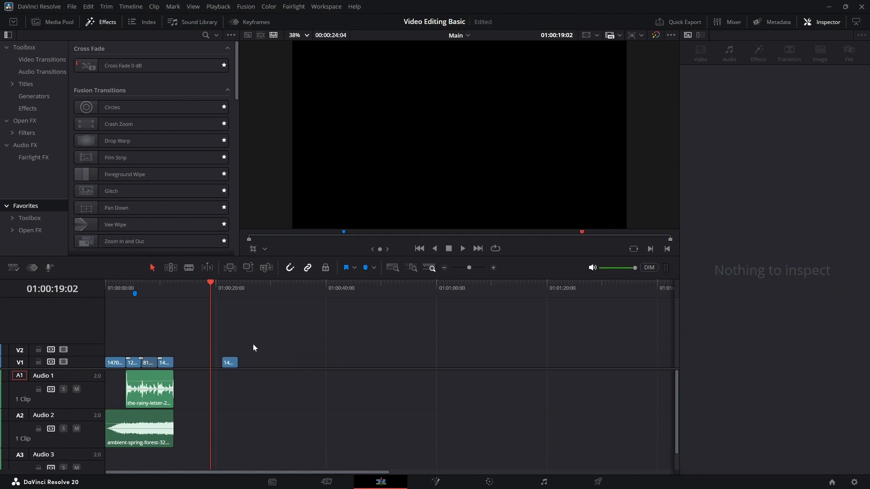
pyautogui.click(597, 481)
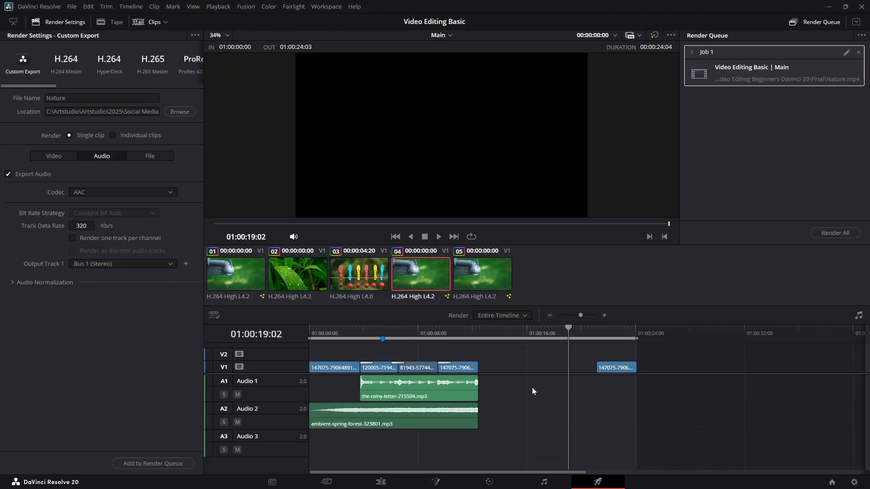
pyautogui.moveTo(360, 334); pyautogui.dragTo(365, 333)
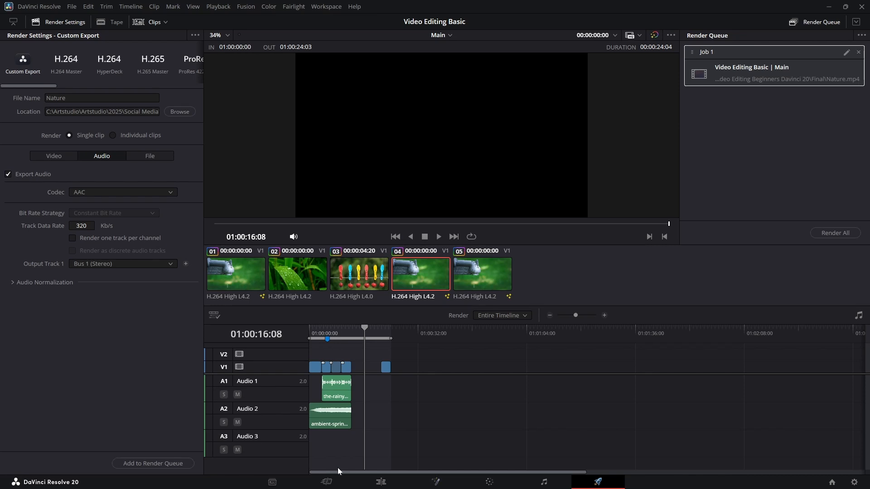
# Return to the Edit page and mark the timeline's out point at 01:00:12:13, on the last frame before the gap.
pyautogui.click(381, 481)
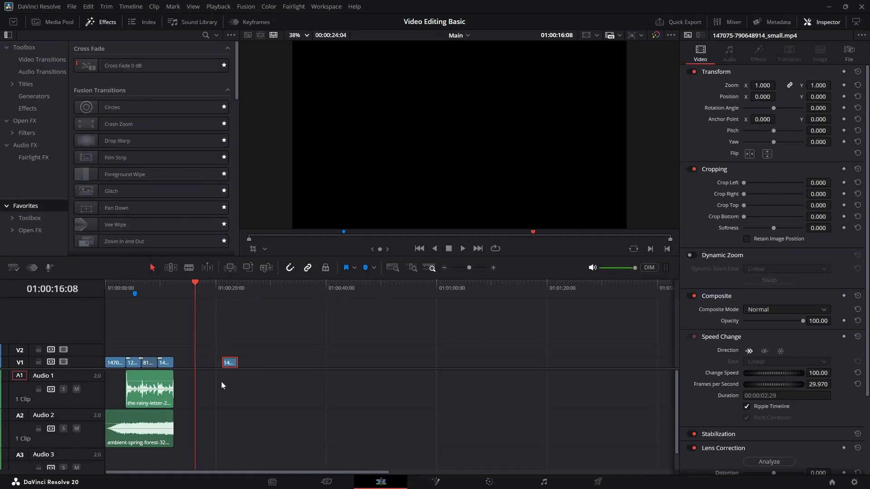
pyautogui.click(174, 287)
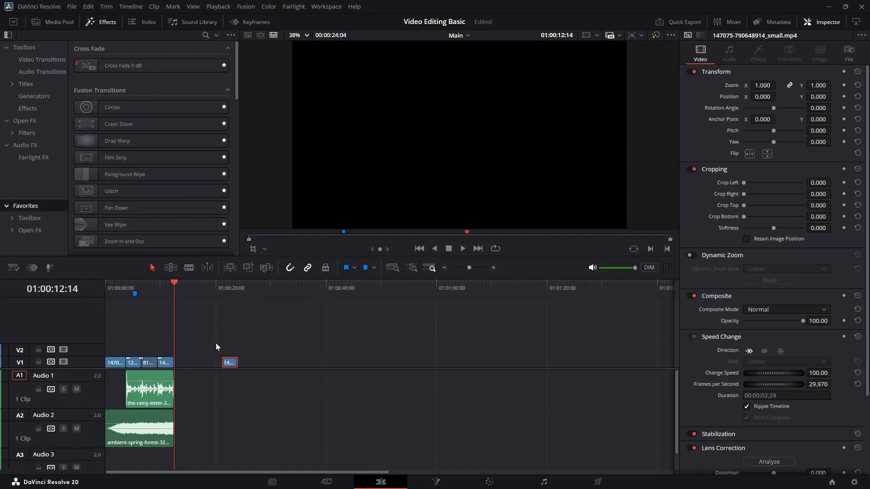
pyautogui.hotkey('ctrl', '=')
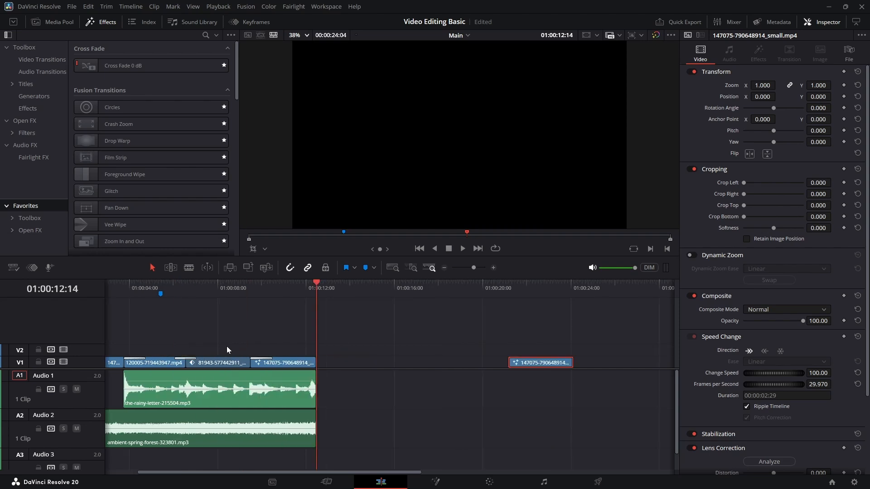
pyautogui.hotkey('ctrl', '=')
pyautogui.hotkey('ctrl', 's')
pyautogui.scroll(2, 419, 374)
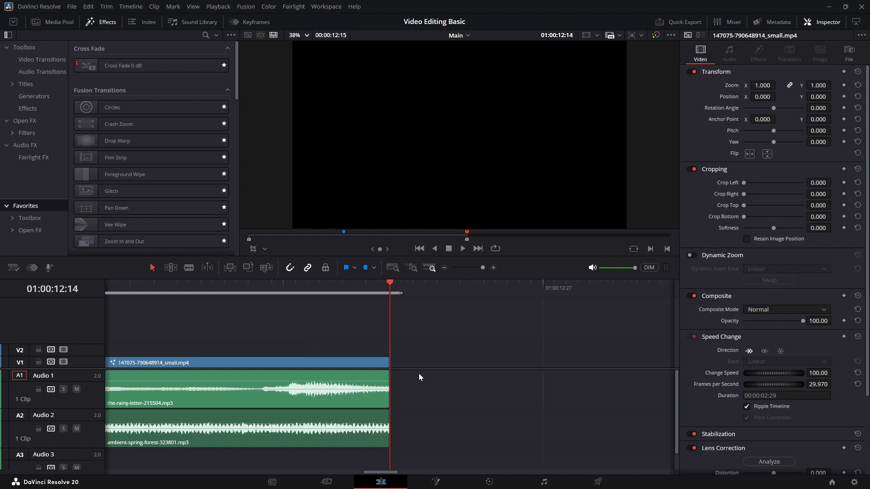
pyautogui.click(415, 290)
pyautogui.moveTo(414, 292); pyautogui.dragTo(376, 290)
pyautogui.press('o')
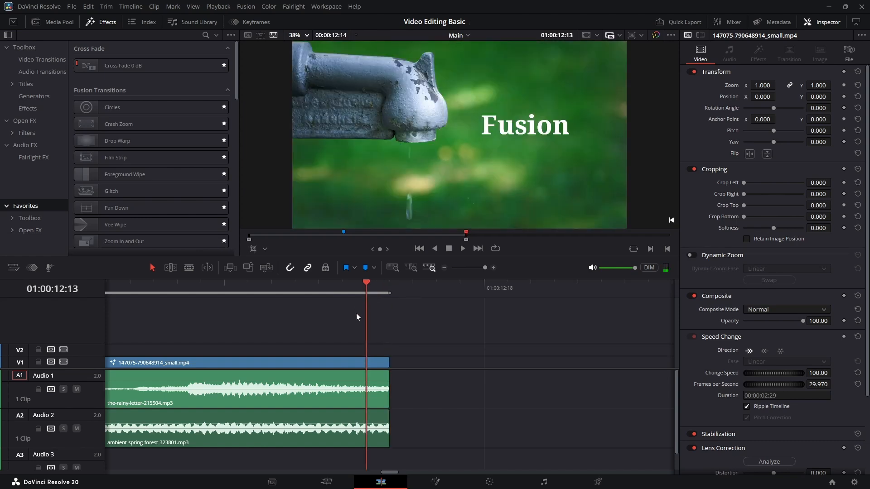
# Shift the distant V1 copy slightly earlier, save the project and open the Deliver page.
pyautogui.scroll(-6, 360, 335)
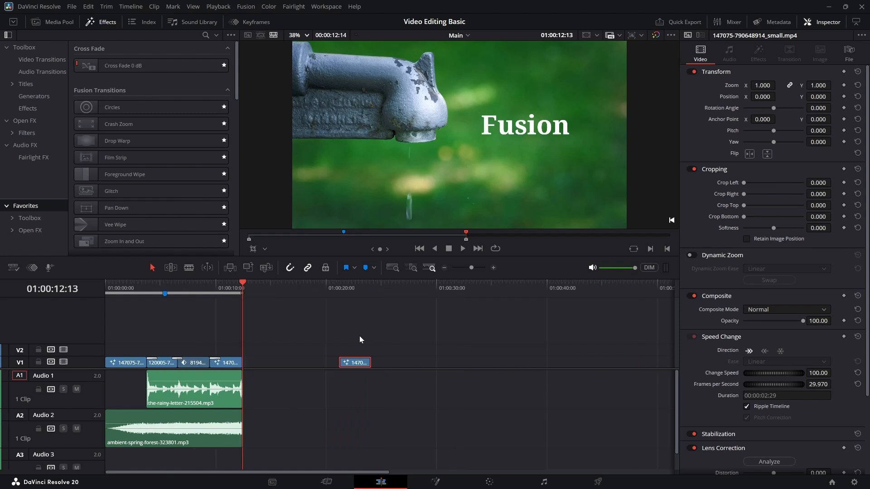
pyautogui.moveTo(349, 363); pyautogui.dragTo(345, 362)
pyautogui.hotkey('ctrl', 's')
pyautogui.hotkey('shift', '8')
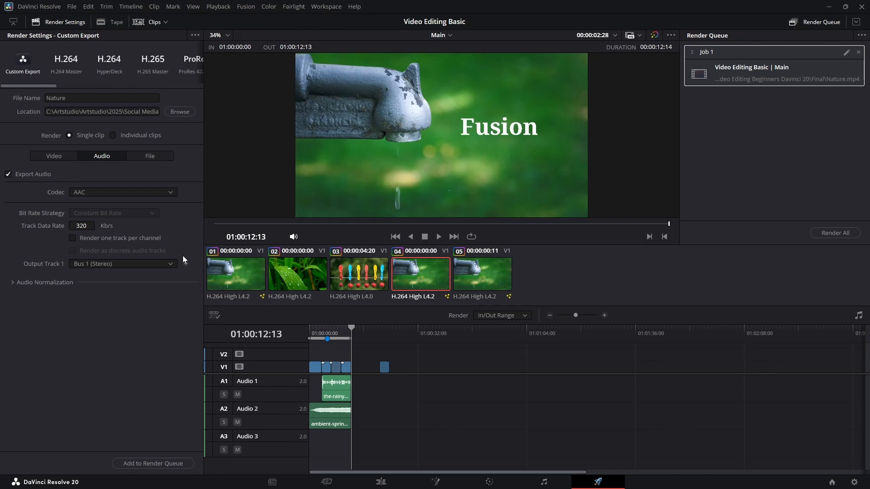
# Queue the In/Out Range export in place of the earlier job and start rendering it.
pyautogui.click(153, 464)
pyautogui.click(858, 52)
pyautogui.click(834, 233)
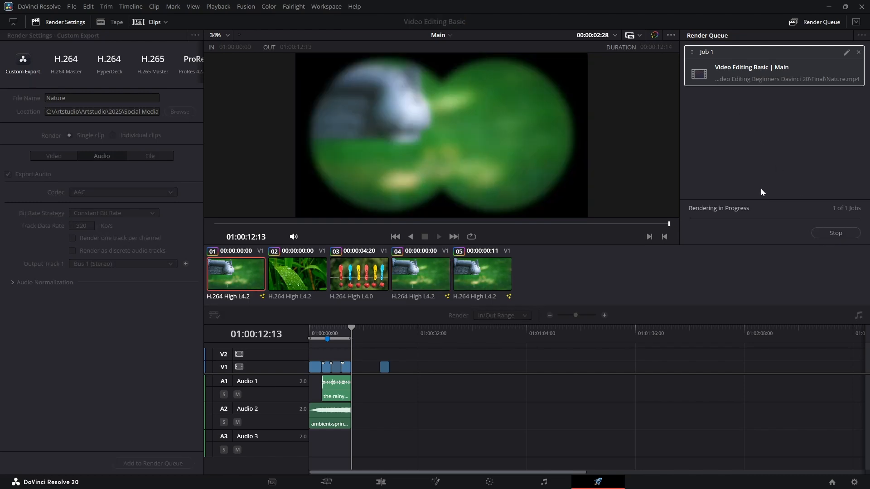